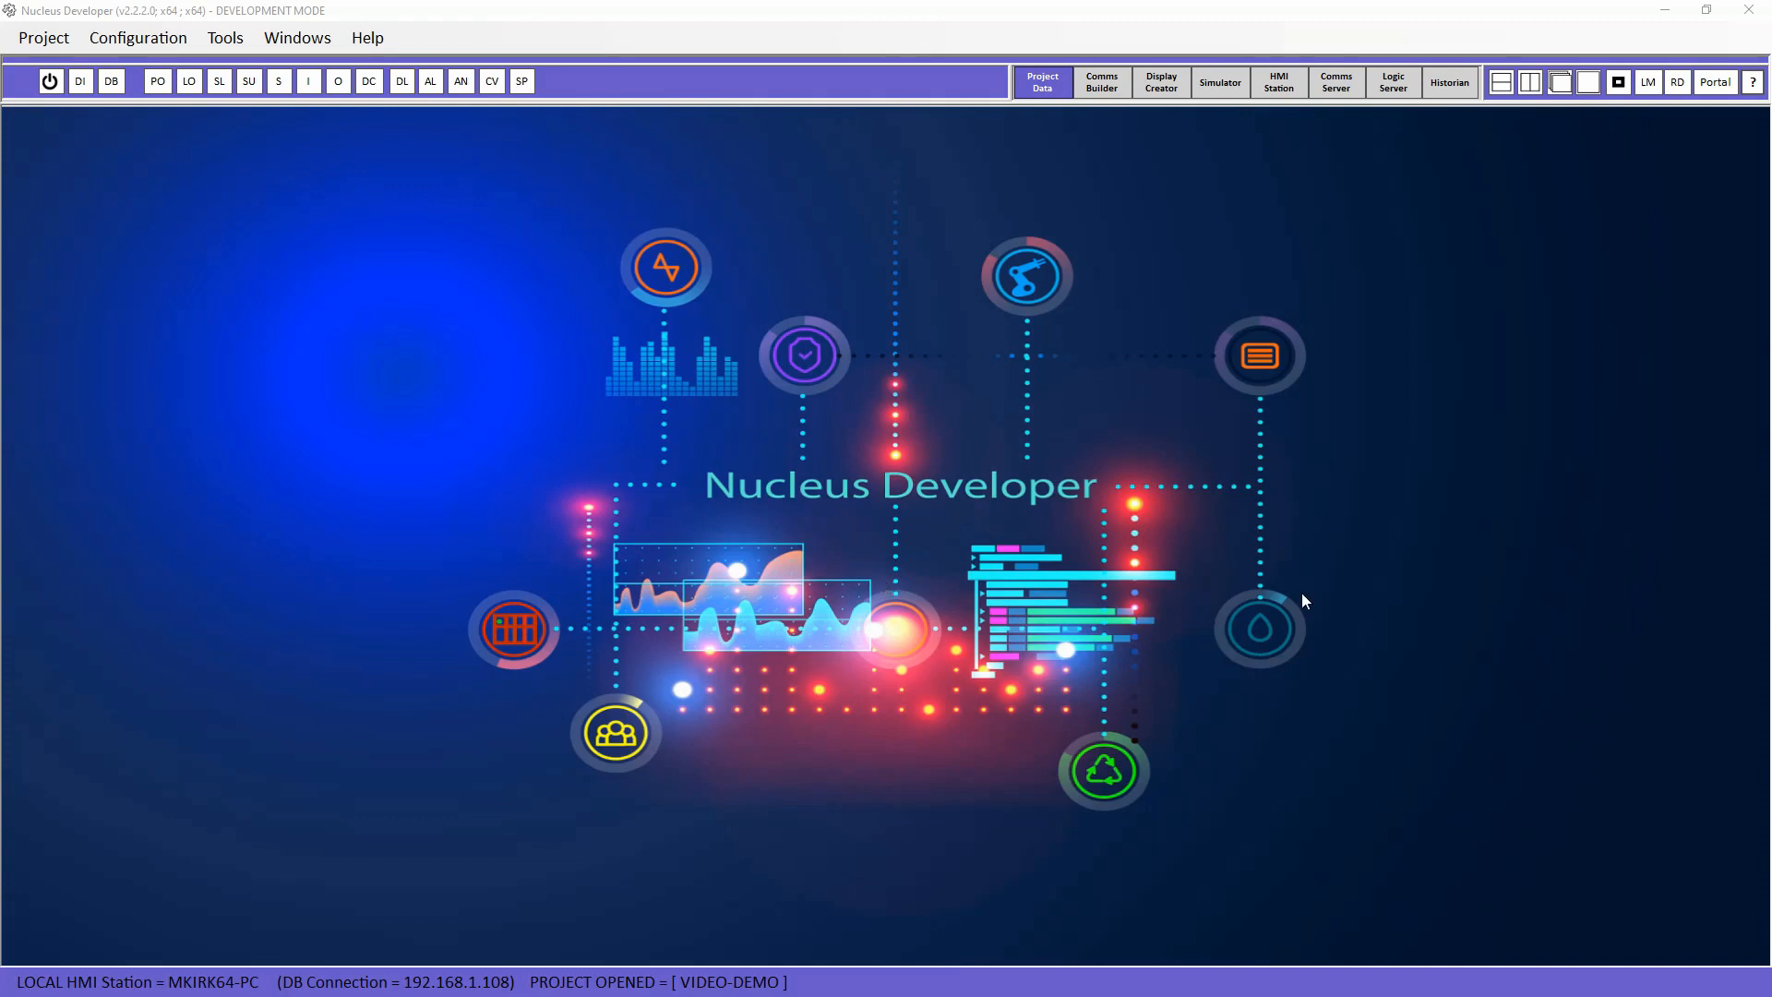
Read through the Define Calculated Values page of the Nucleus help center in the browser and minimize the browser window
{"action": "left_click_drag", "start_coordinate": [1771, 355], "coordinate": [698, 169]}
{"action": "scroll", "coordinate": [1139, 607], "scroll_direction": "down", "scroll_amount": 5}
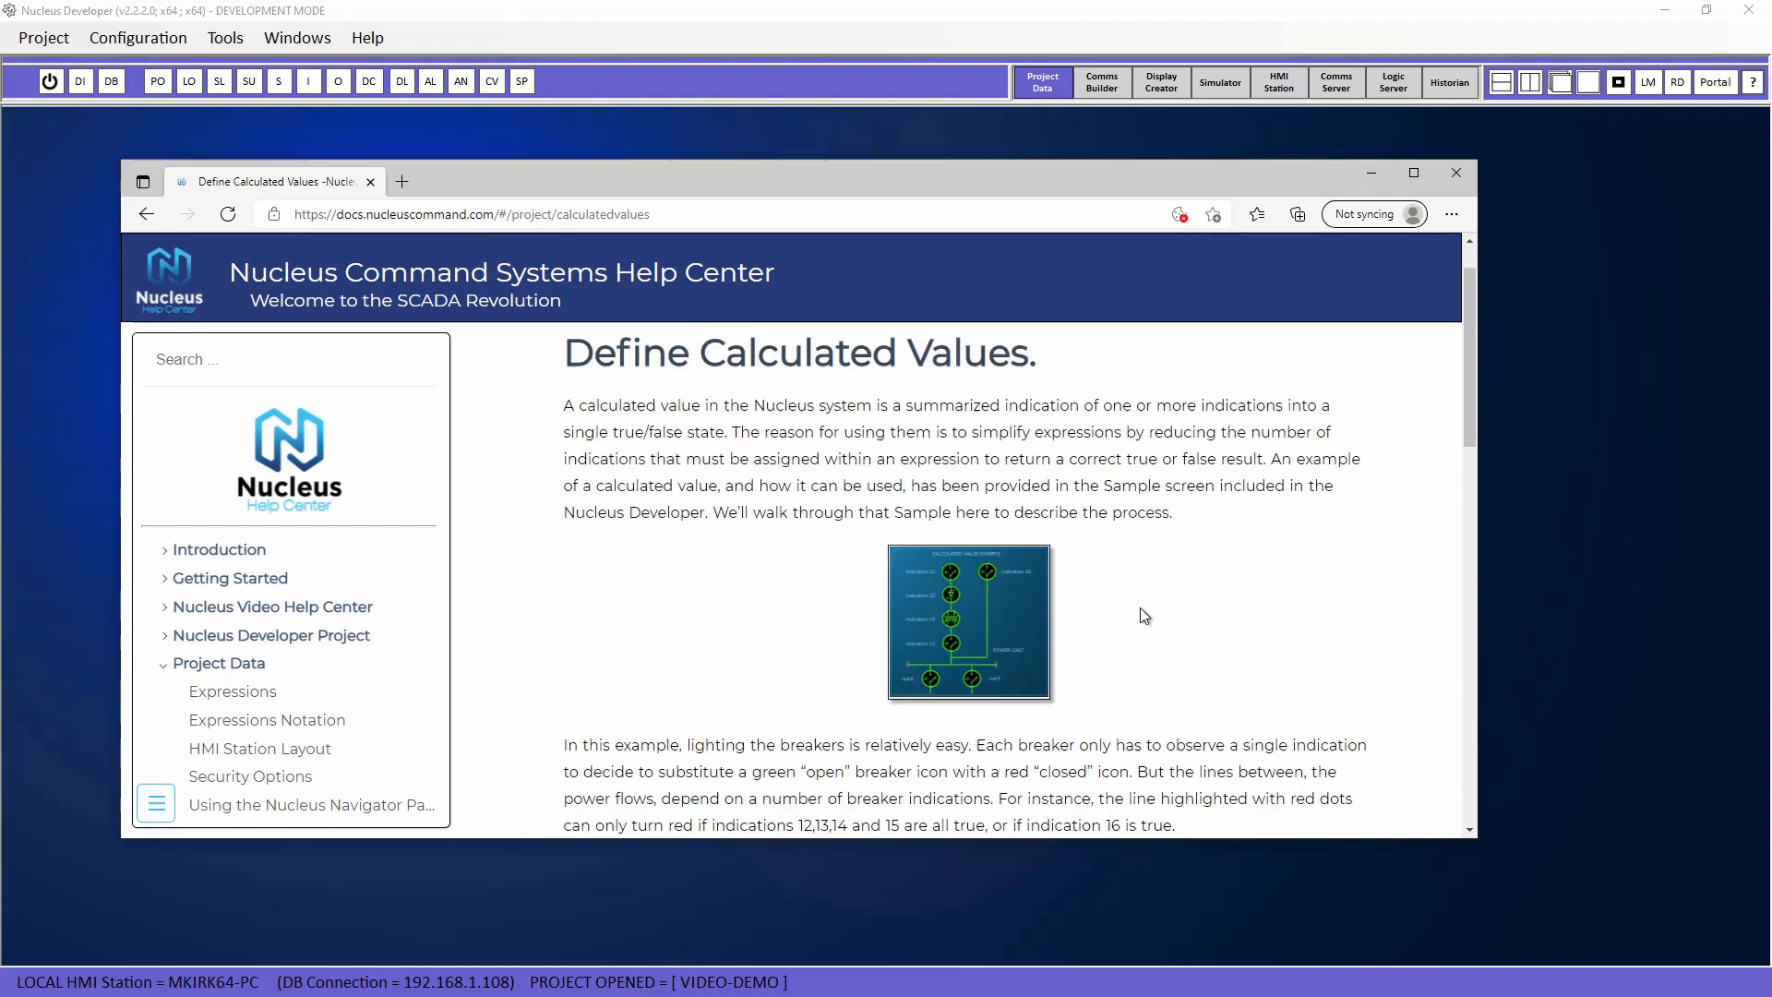
{"action": "scroll", "coordinate": [1139, 613], "scroll_direction": "down", "scroll_amount": 8}
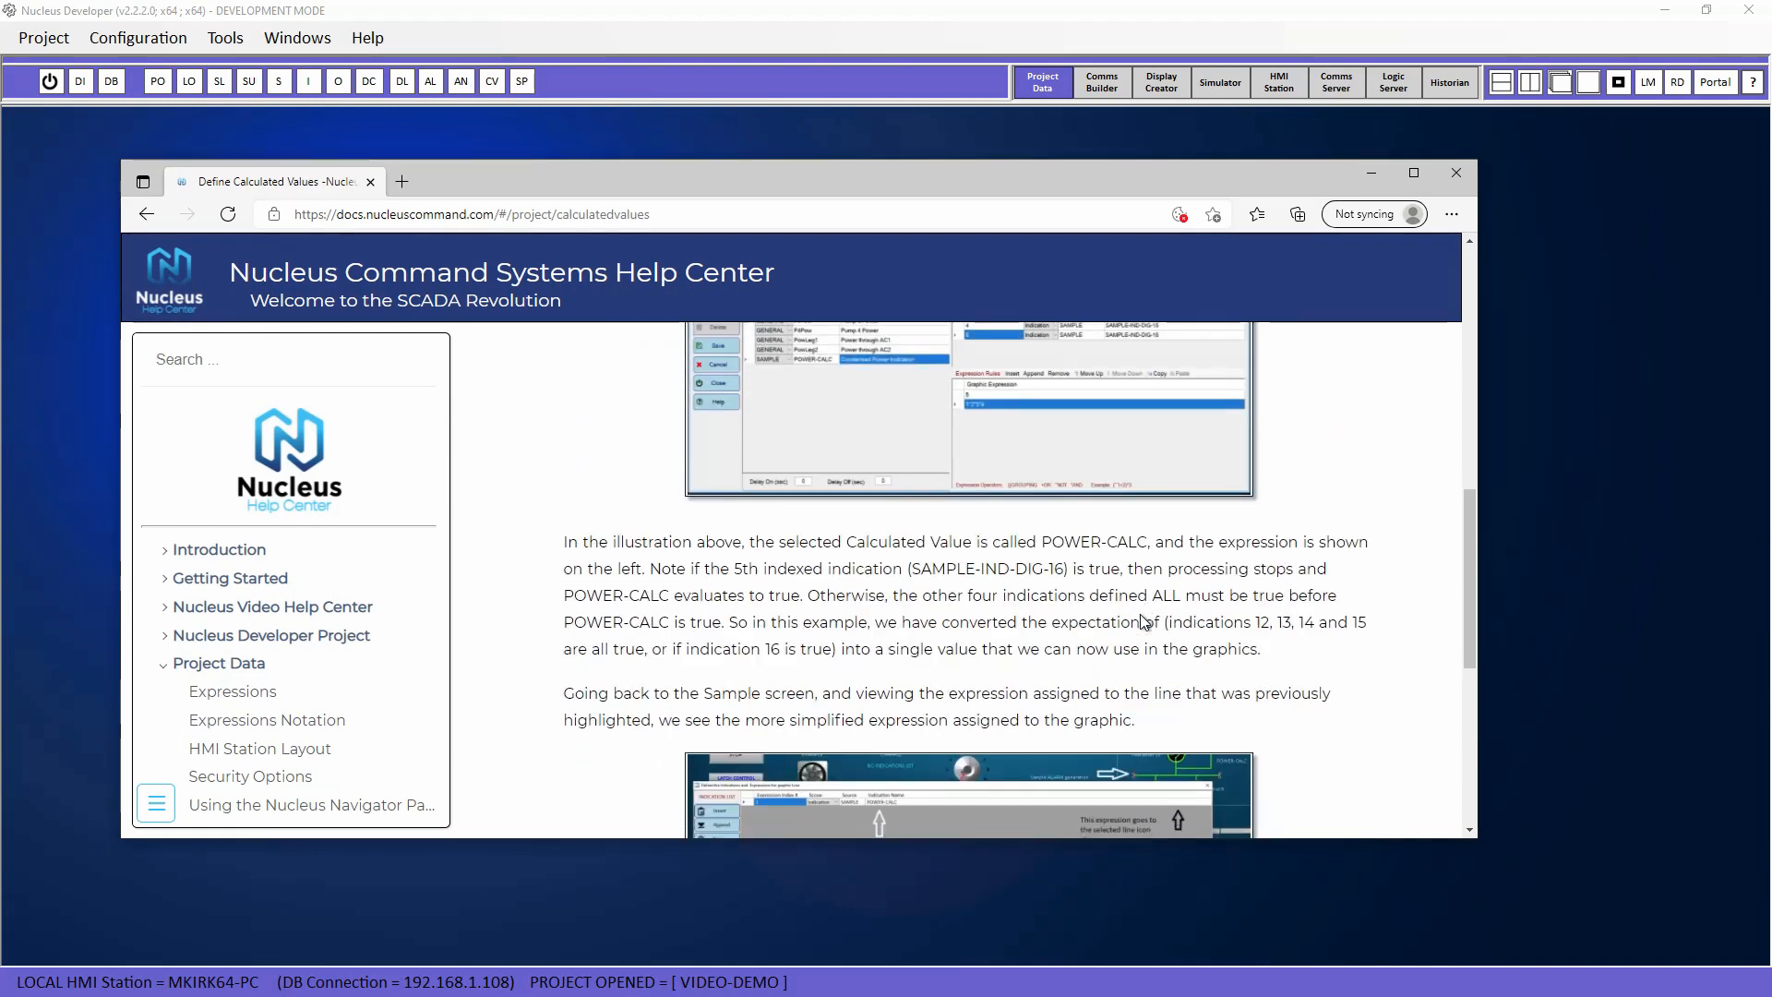
{"action": "scroll", "coordinate": [1141, 619], "scroll_direction": "down", "scroll_amount": 1}
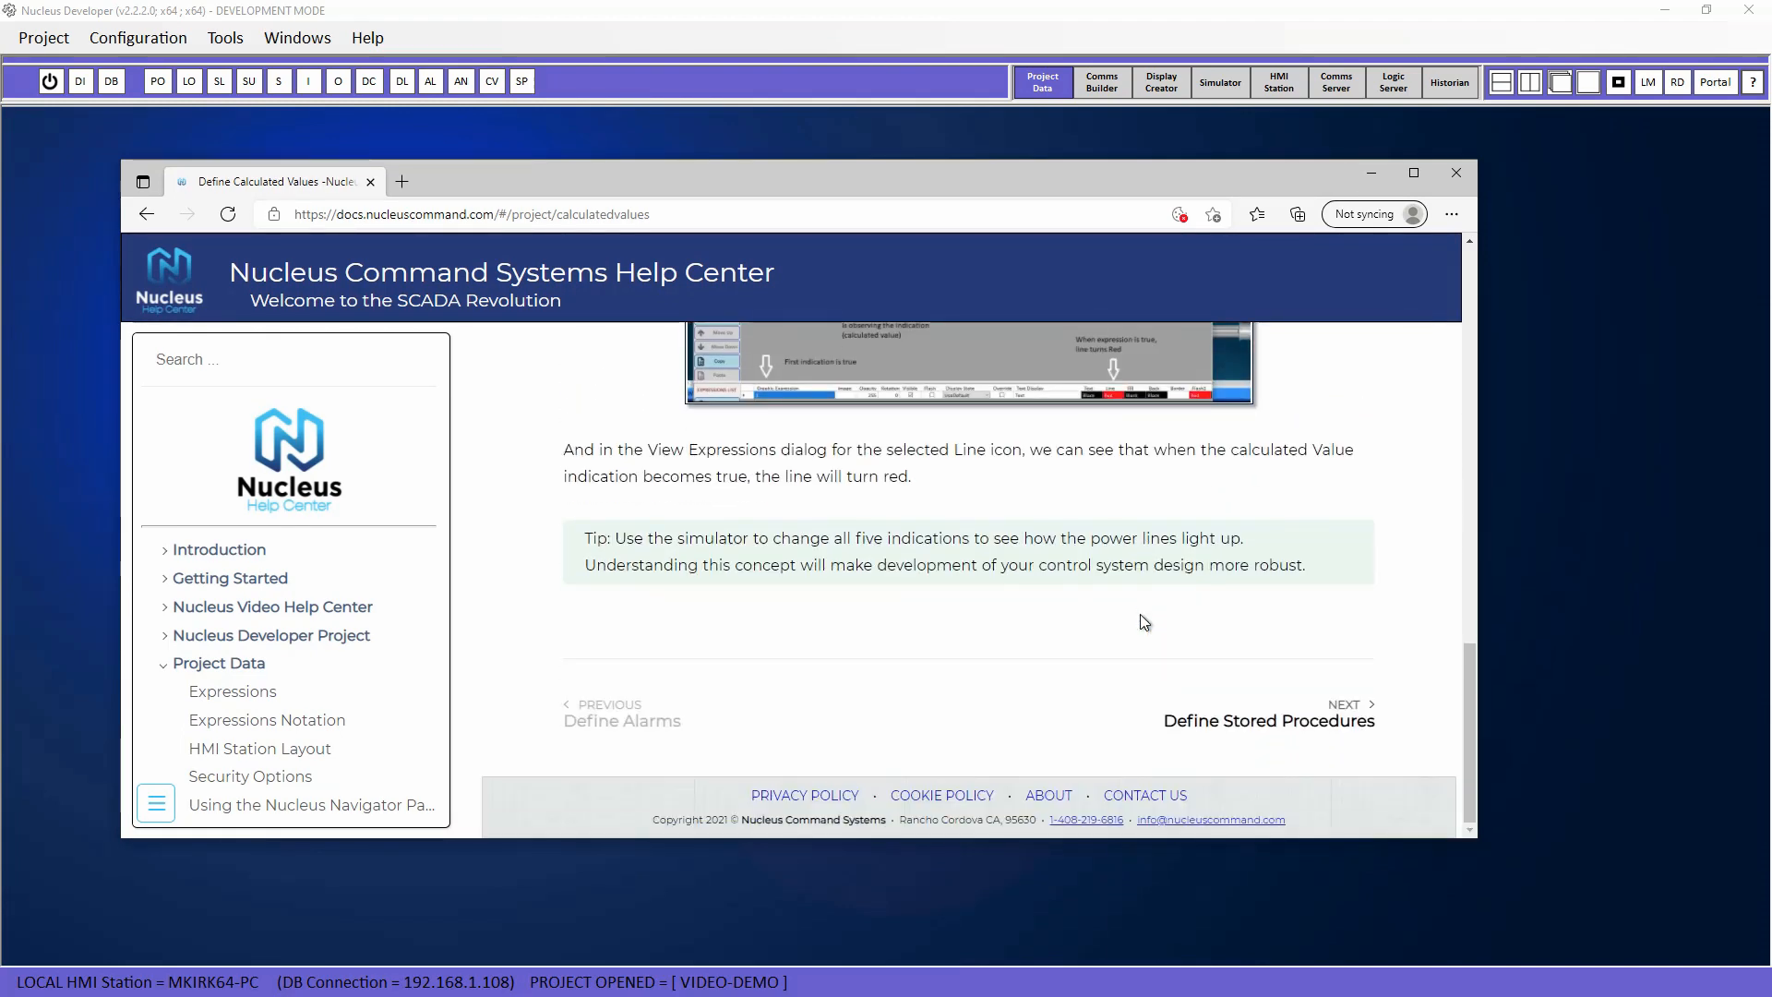
{"action": "scroll", "coordinate": [1141, 619], "scroll_direction": "up", "scroll_amount": 4}
{"action": "scroll", "coordinate": [1142, 620], "scroll_direction": "up", "scroll_amount": 7}
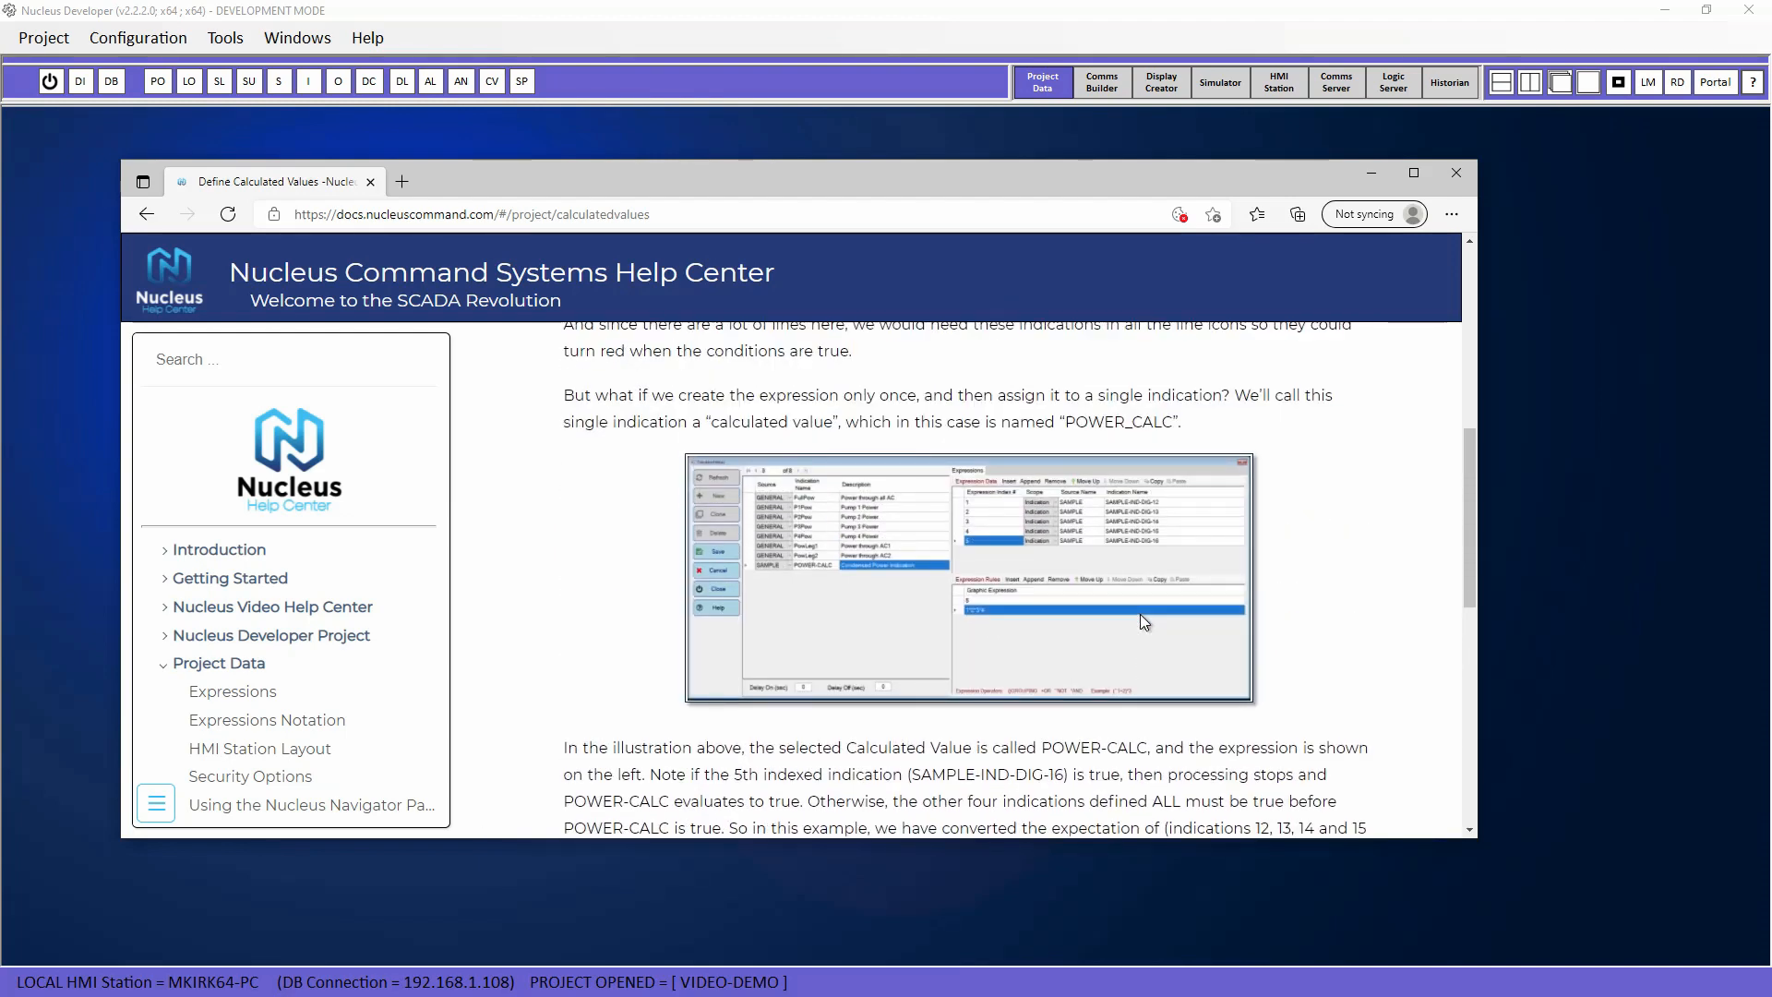
{"action": "scroll", "coordinate": [1144, 621], "scroll_direction": "up", "scroll_amount": 2}
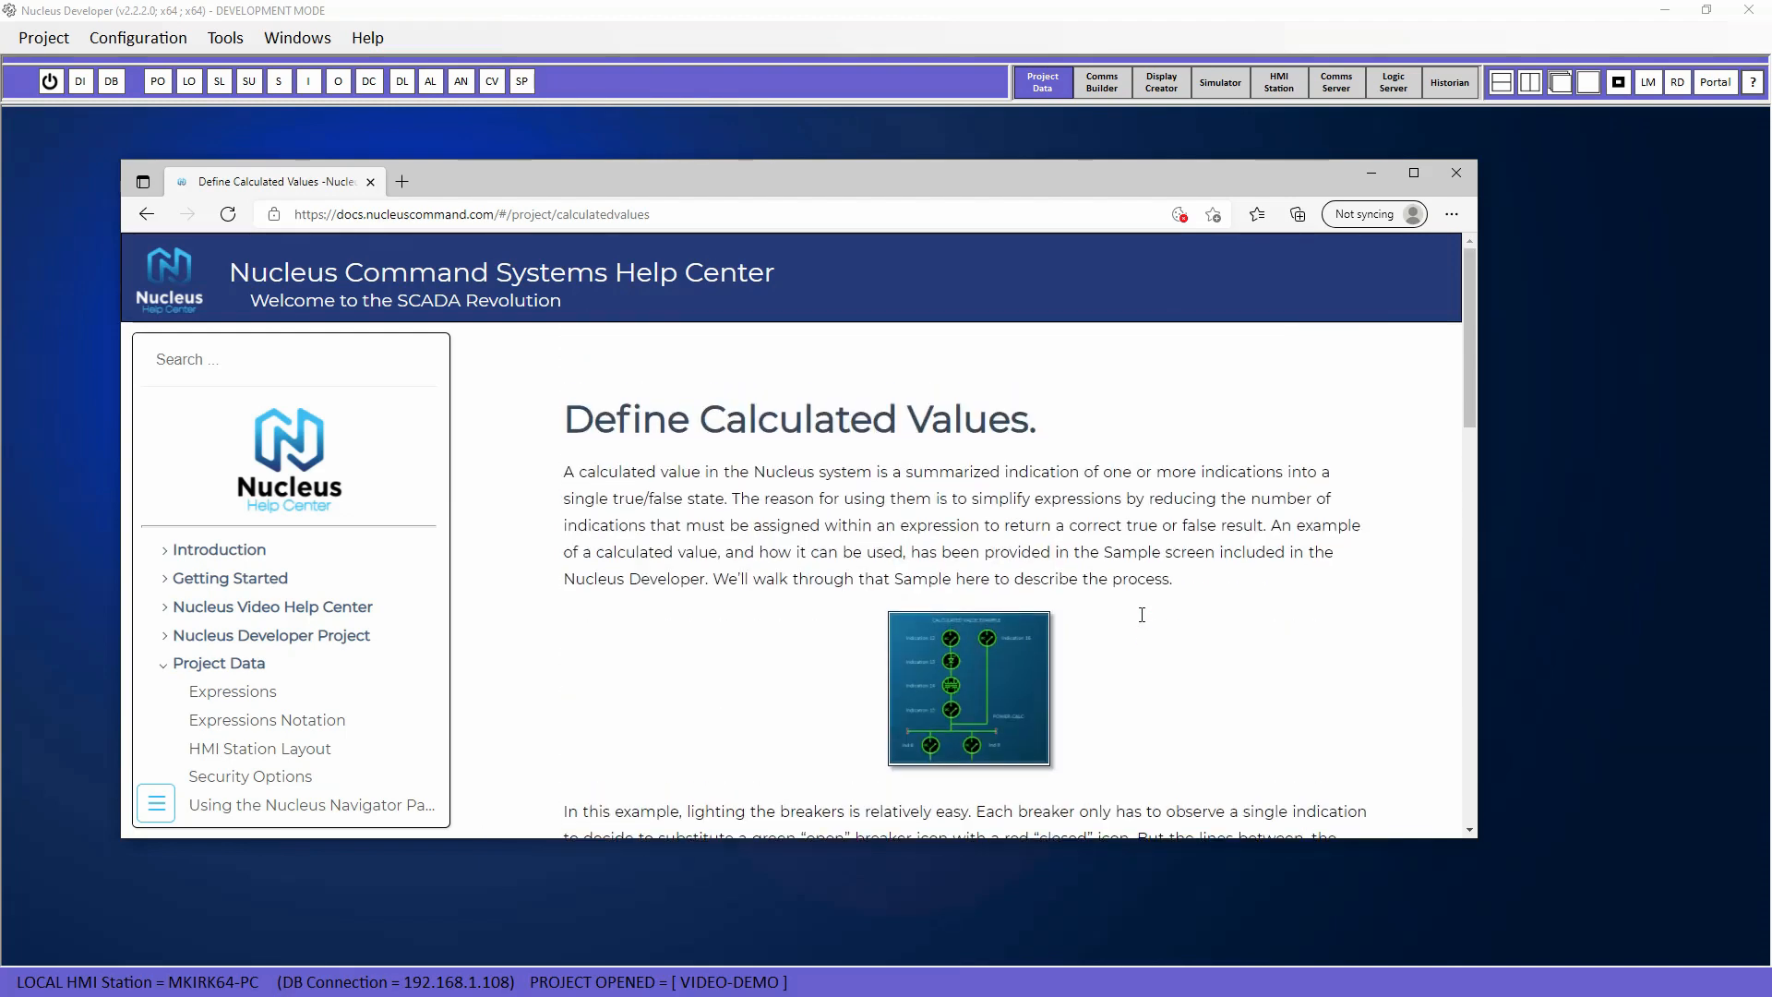
{"action": "left_click", "coordinate": [1373, 176]}
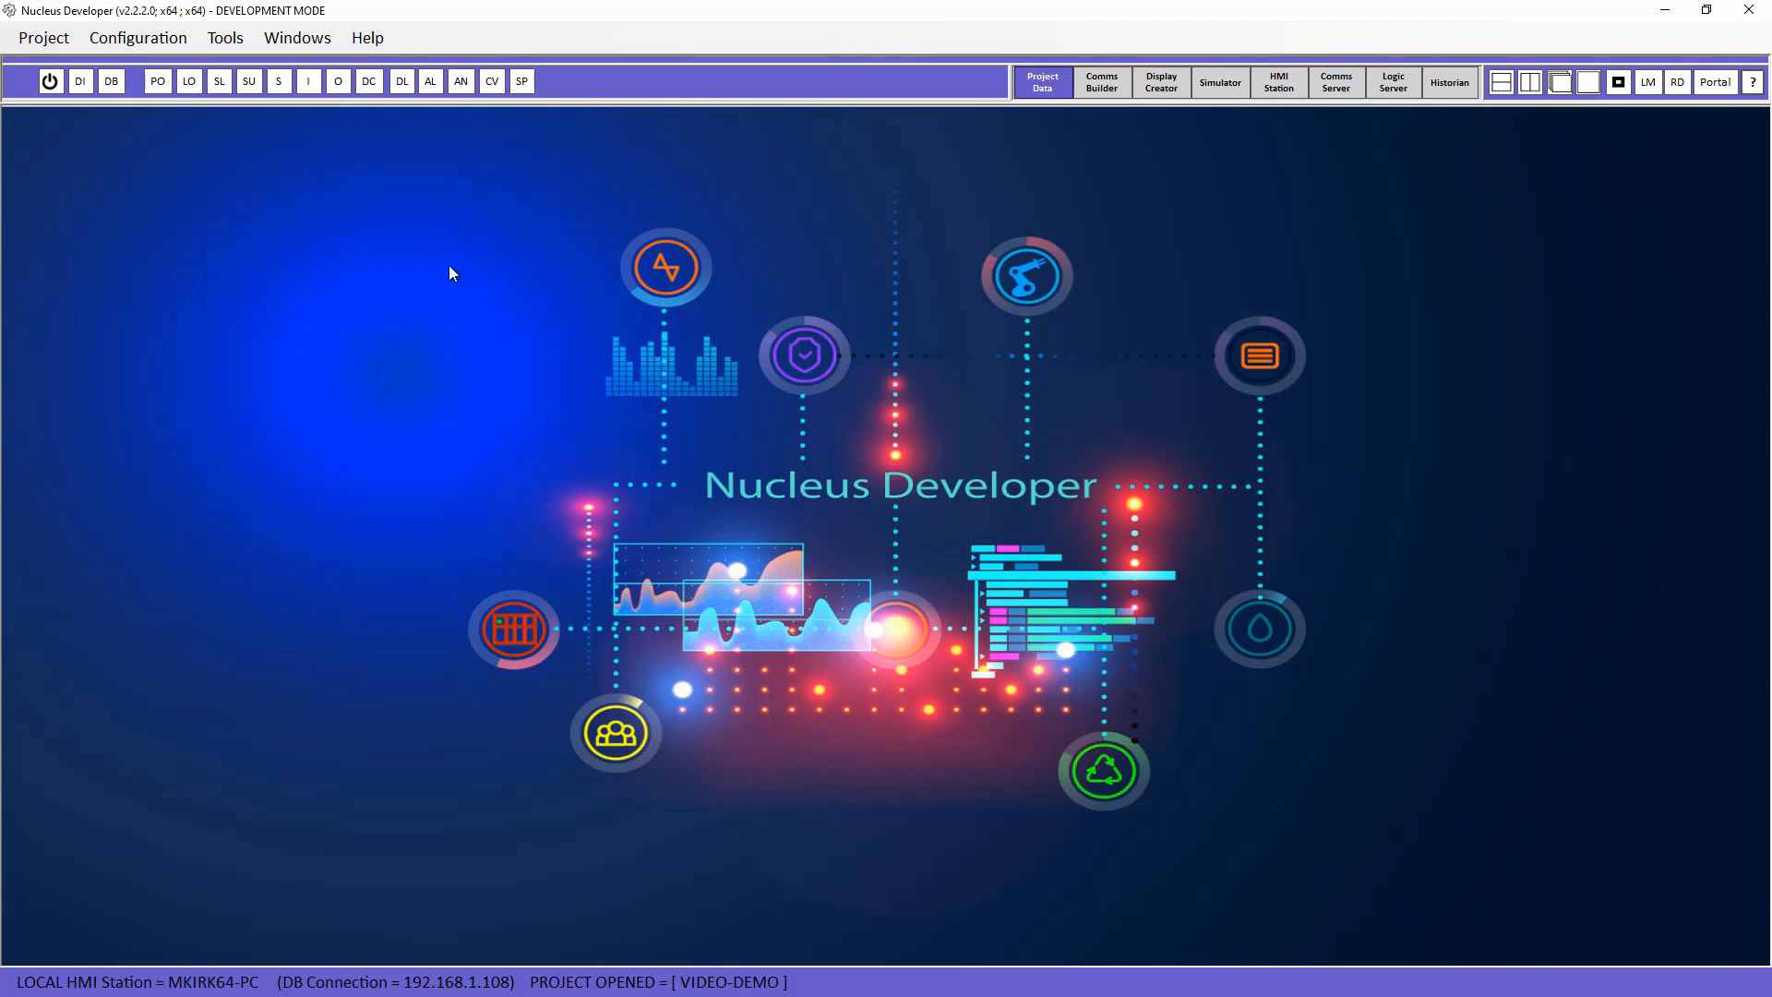
Open the project's calculated values and examine the expressions of AC1_Power, AC2_Power, Bus_Power and POWER-CALC
{"action": "left_click", "coordinate": [493, 83]}
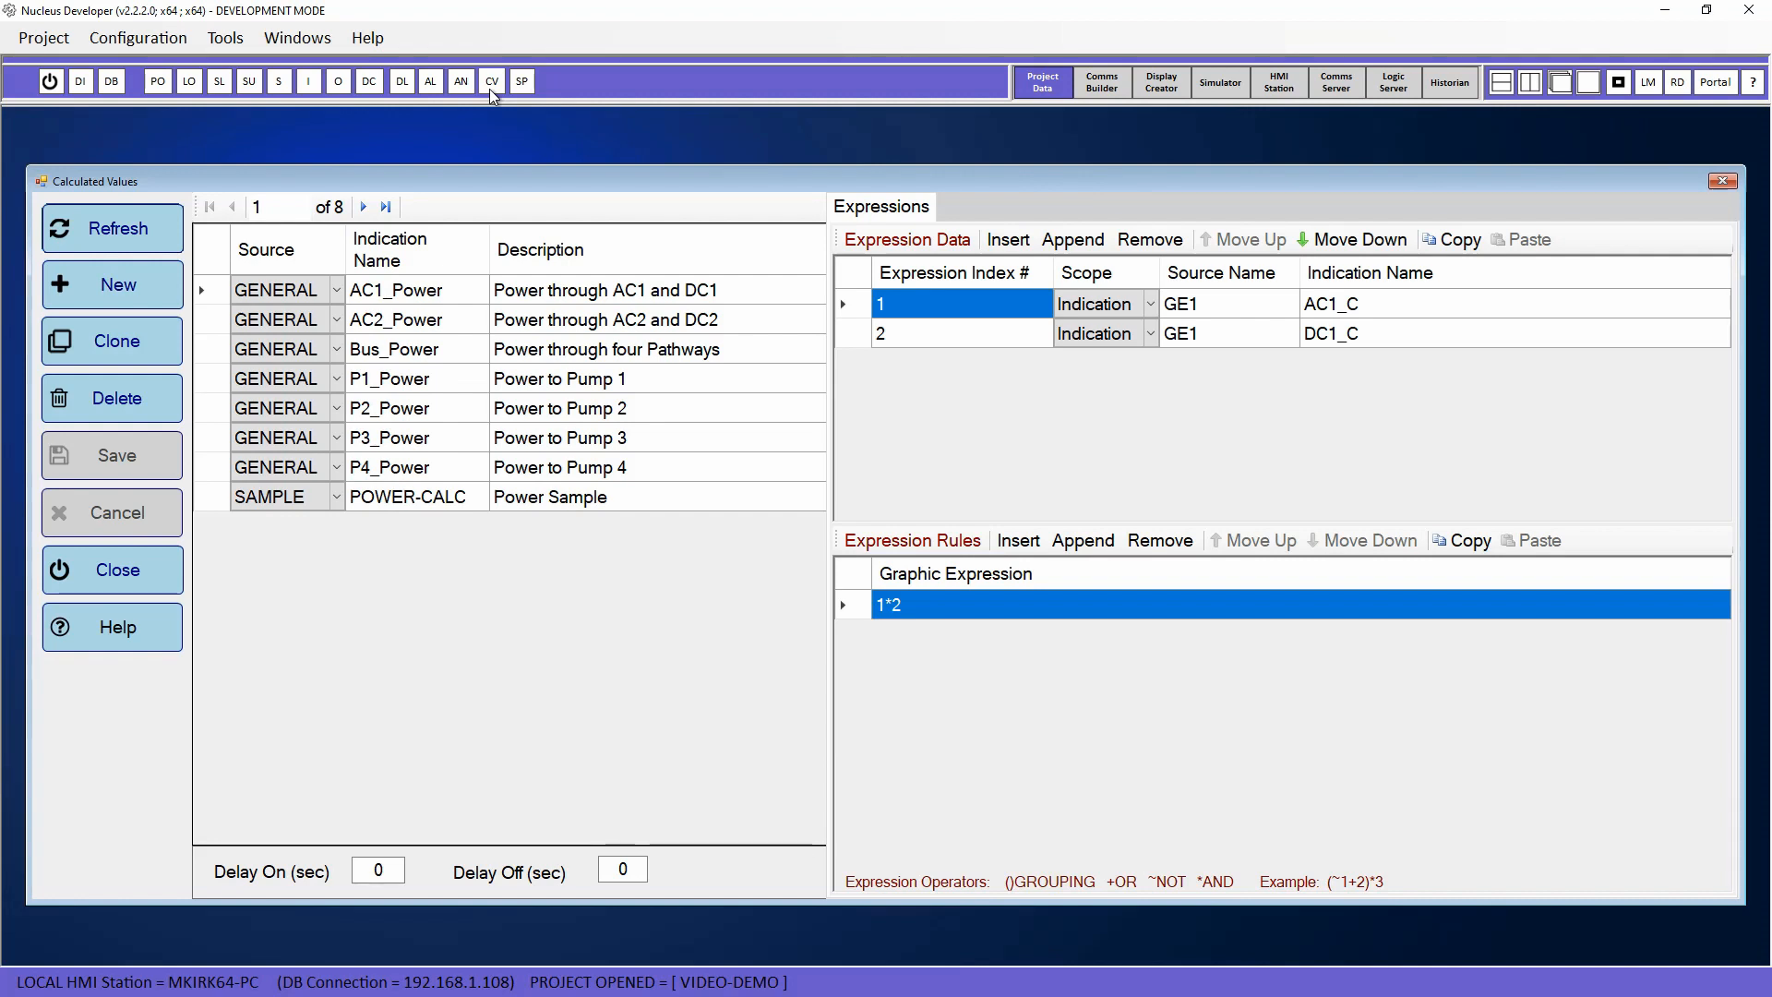
{"action": "left_click", "coordinate": [461, 297]}
{"action": "left_click", "coordinate": [711, 289]}
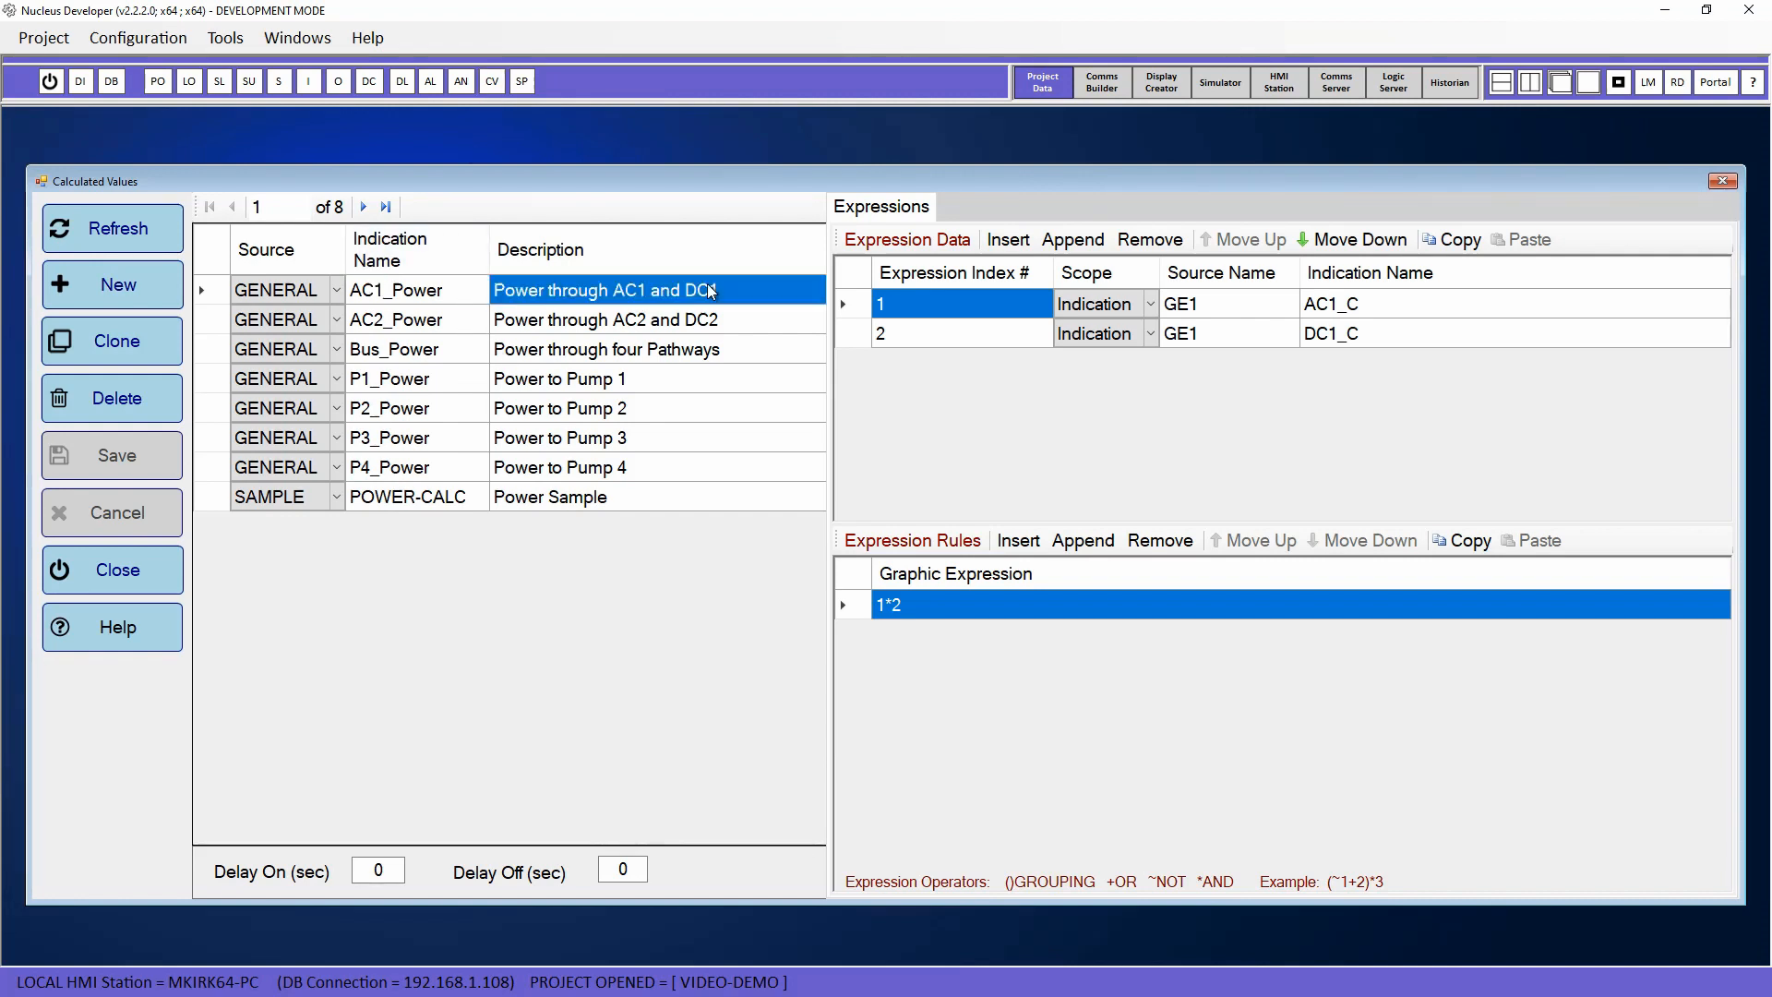
{"action": "left_click", "coordinate": [707, 327]}
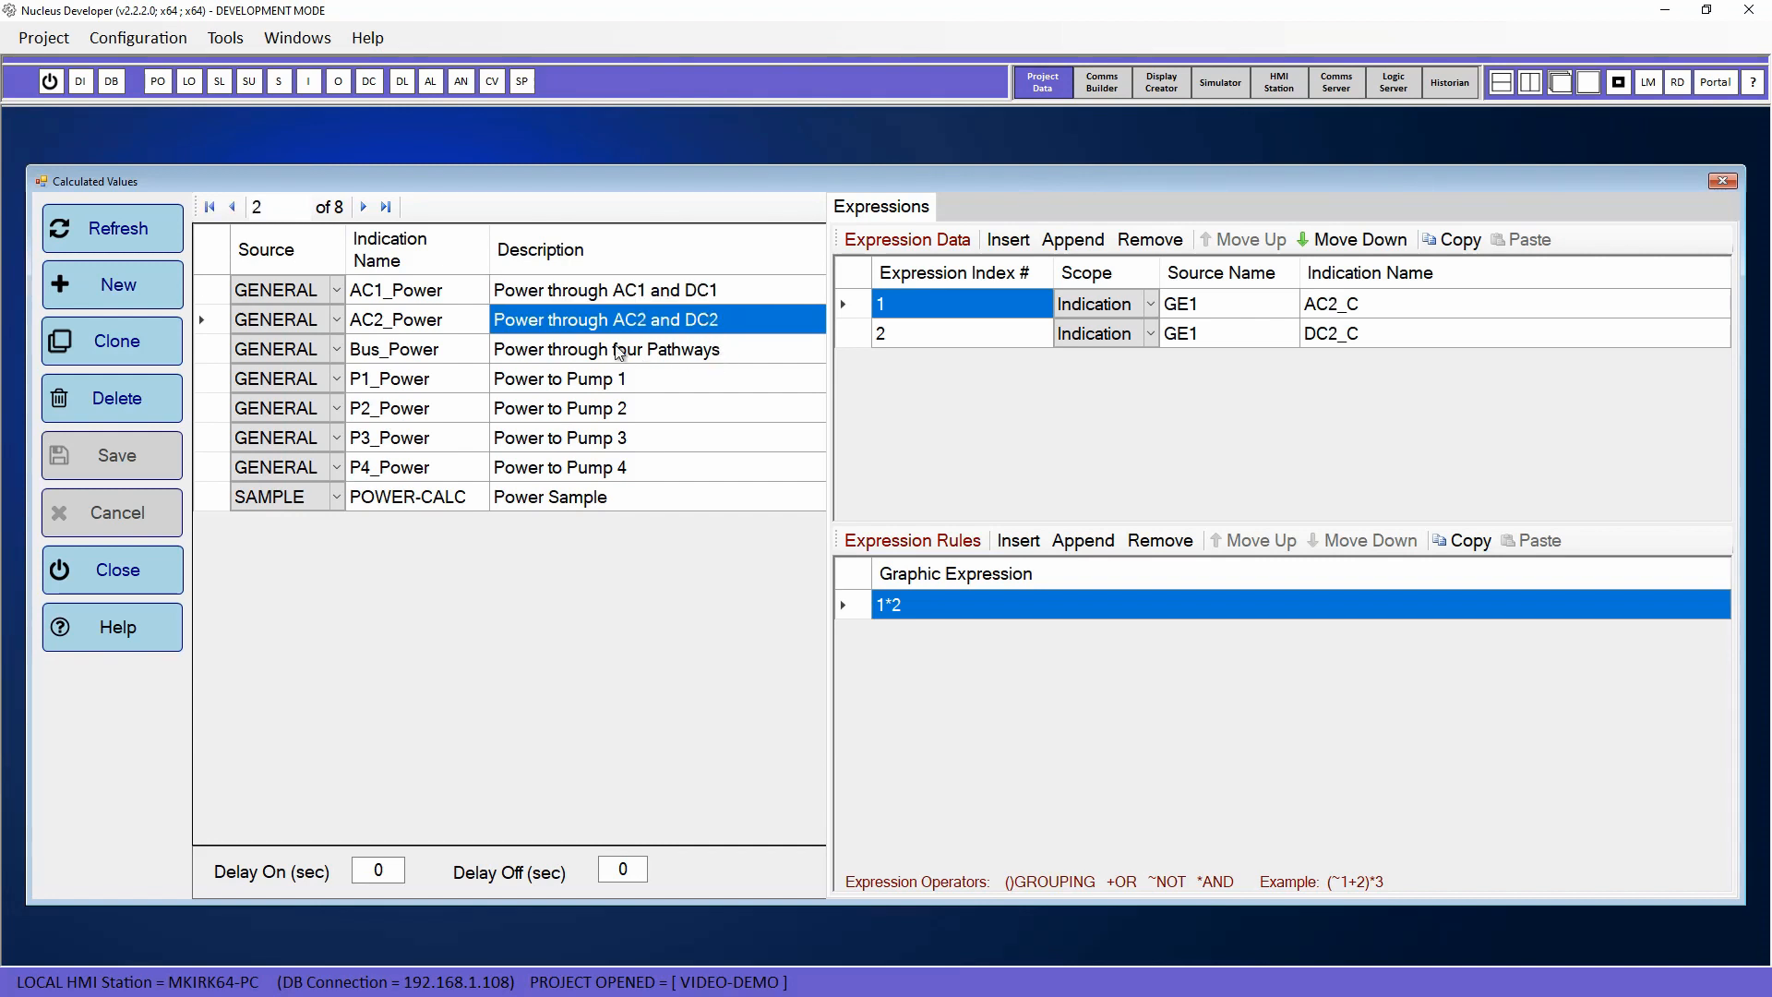
{"action": "left_click", "coordinate": [677, 358]}
{"action": "left_click", "coordinate": [435, 358]}
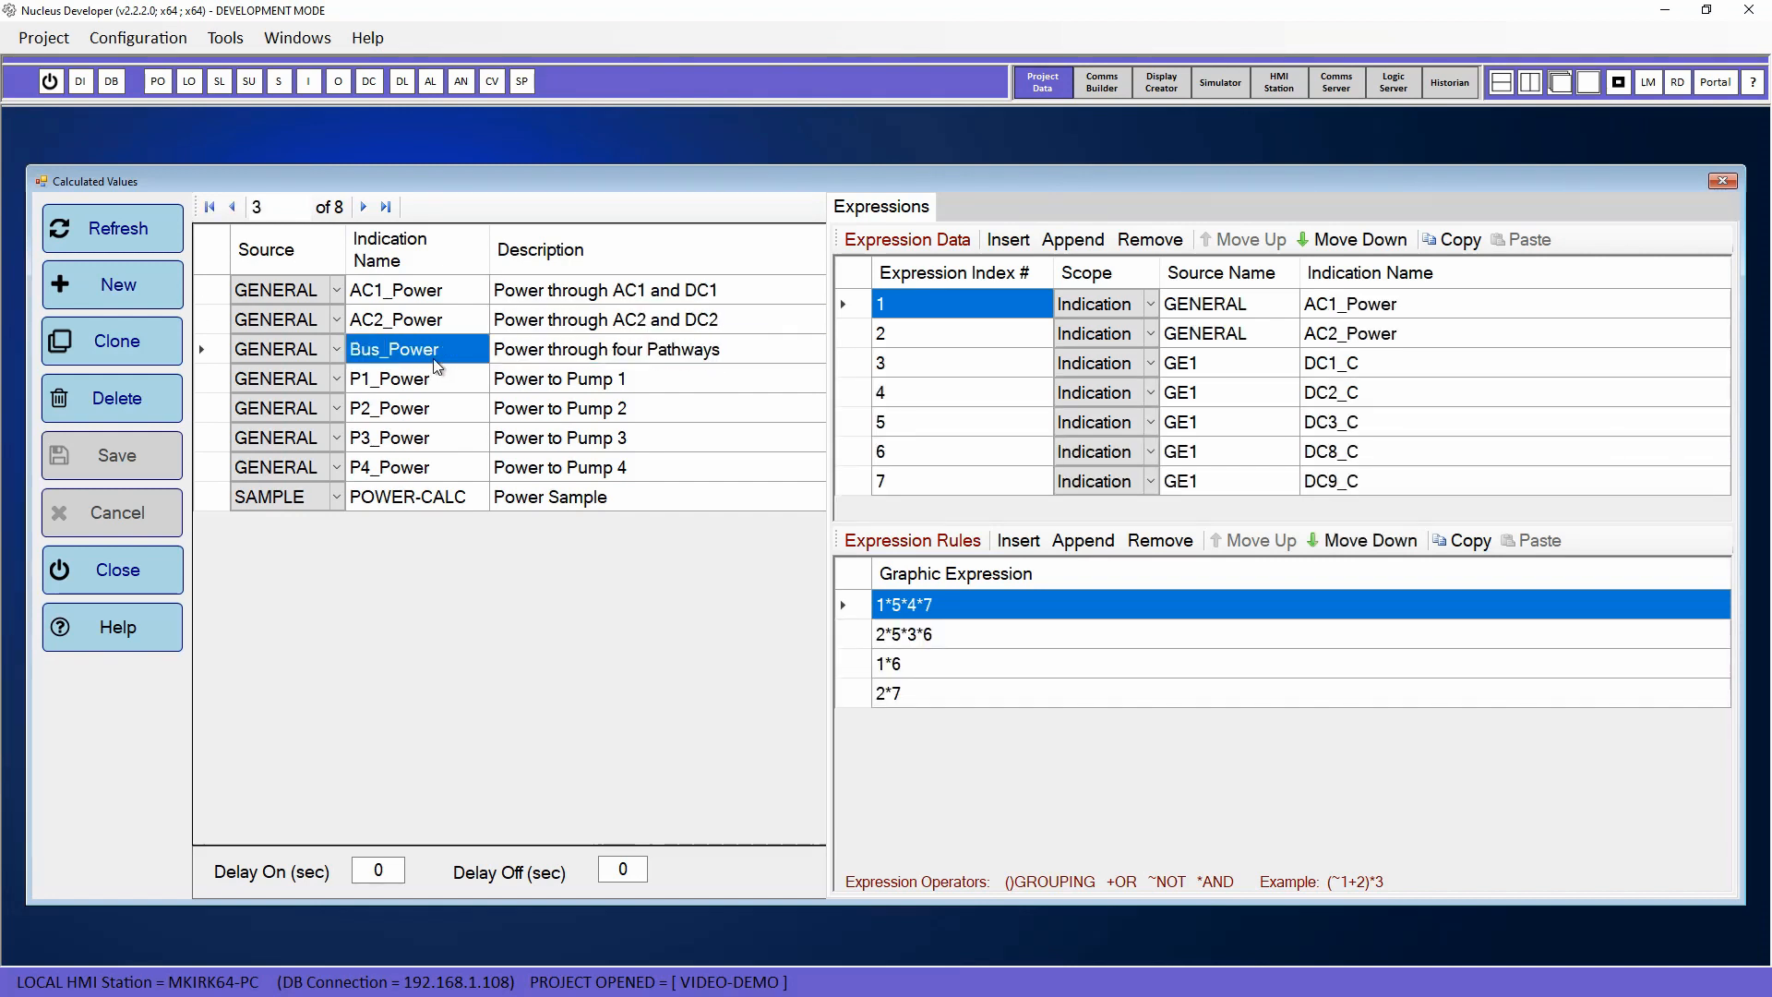
{"action": "left_click", "coordinate": [591, 356]}
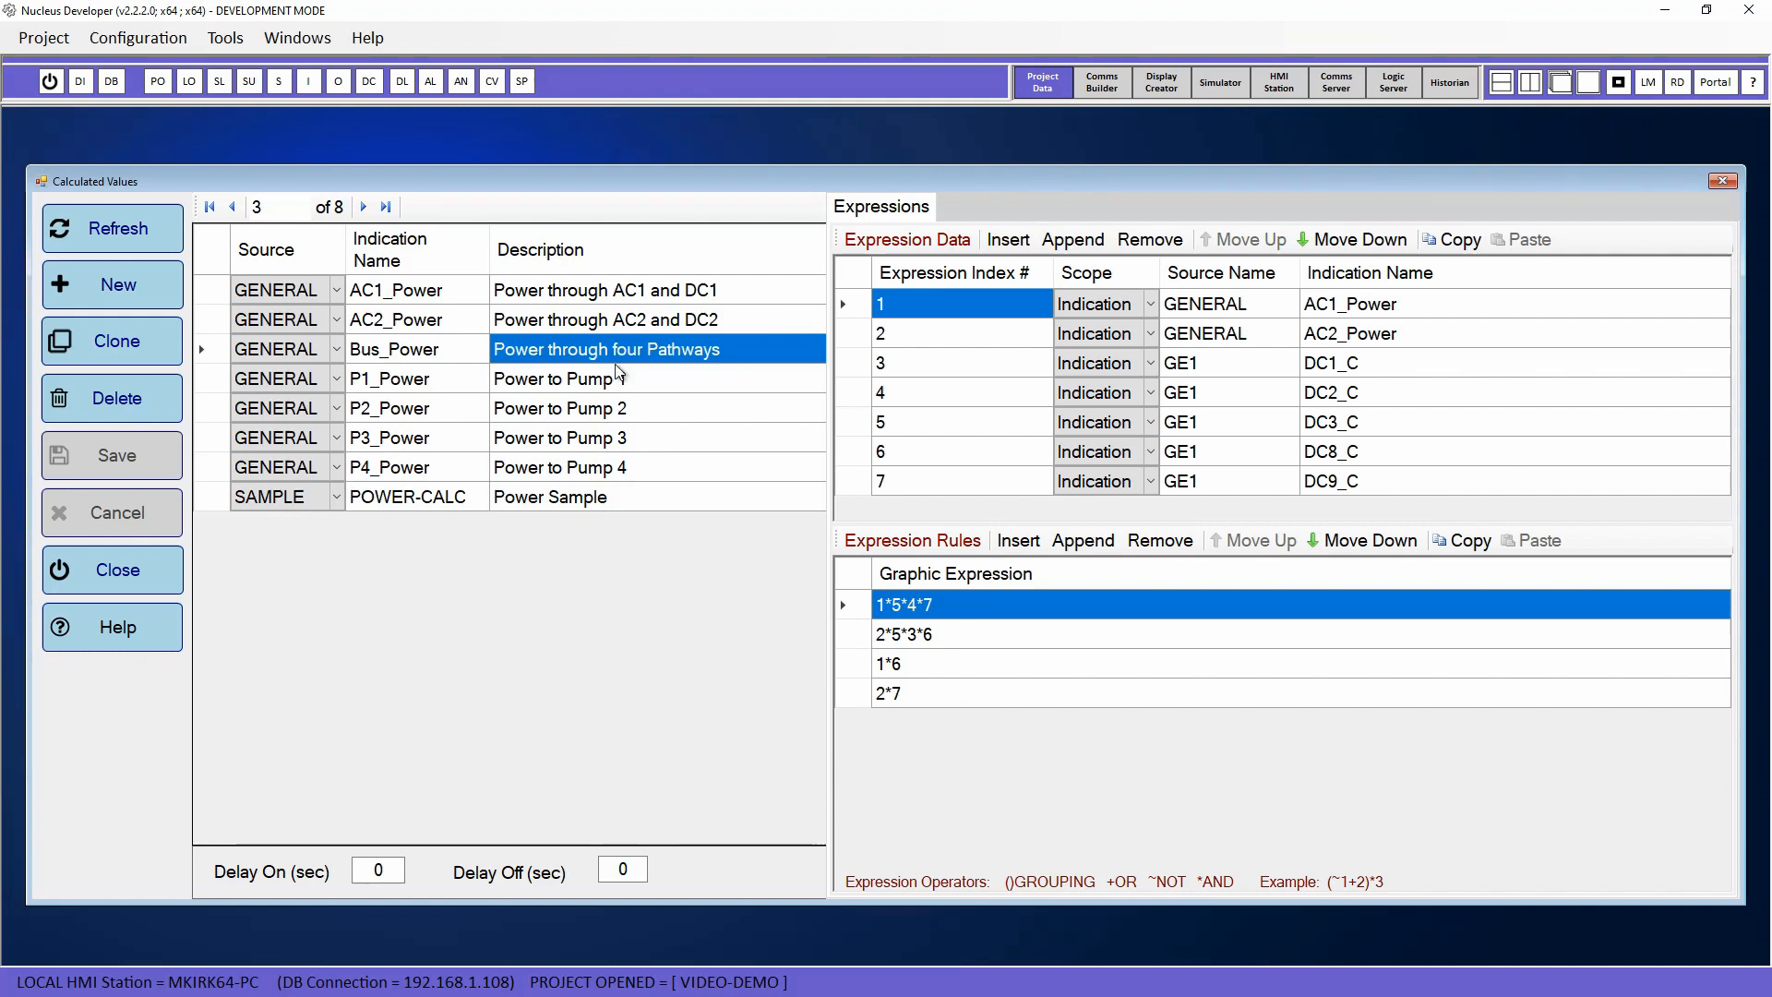
{"action": "left_click", "coordinate": [437, 356]}
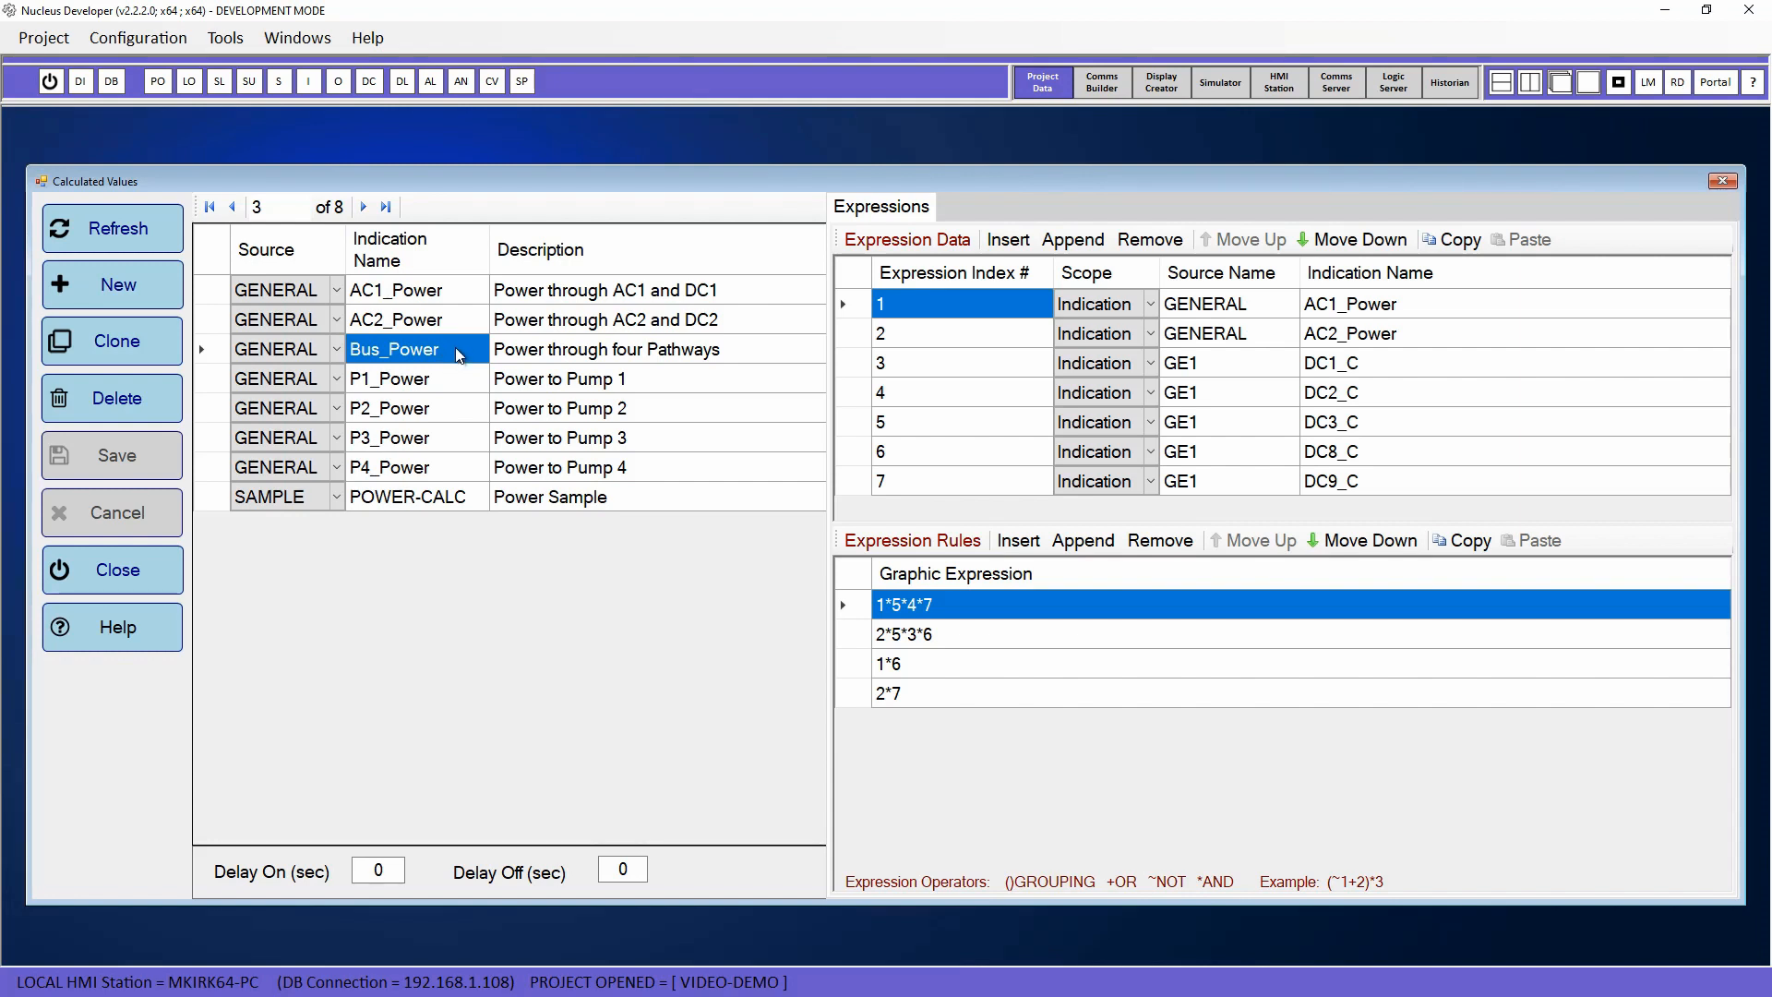
{"action": "left_click", "coordinate": [450, 502]}
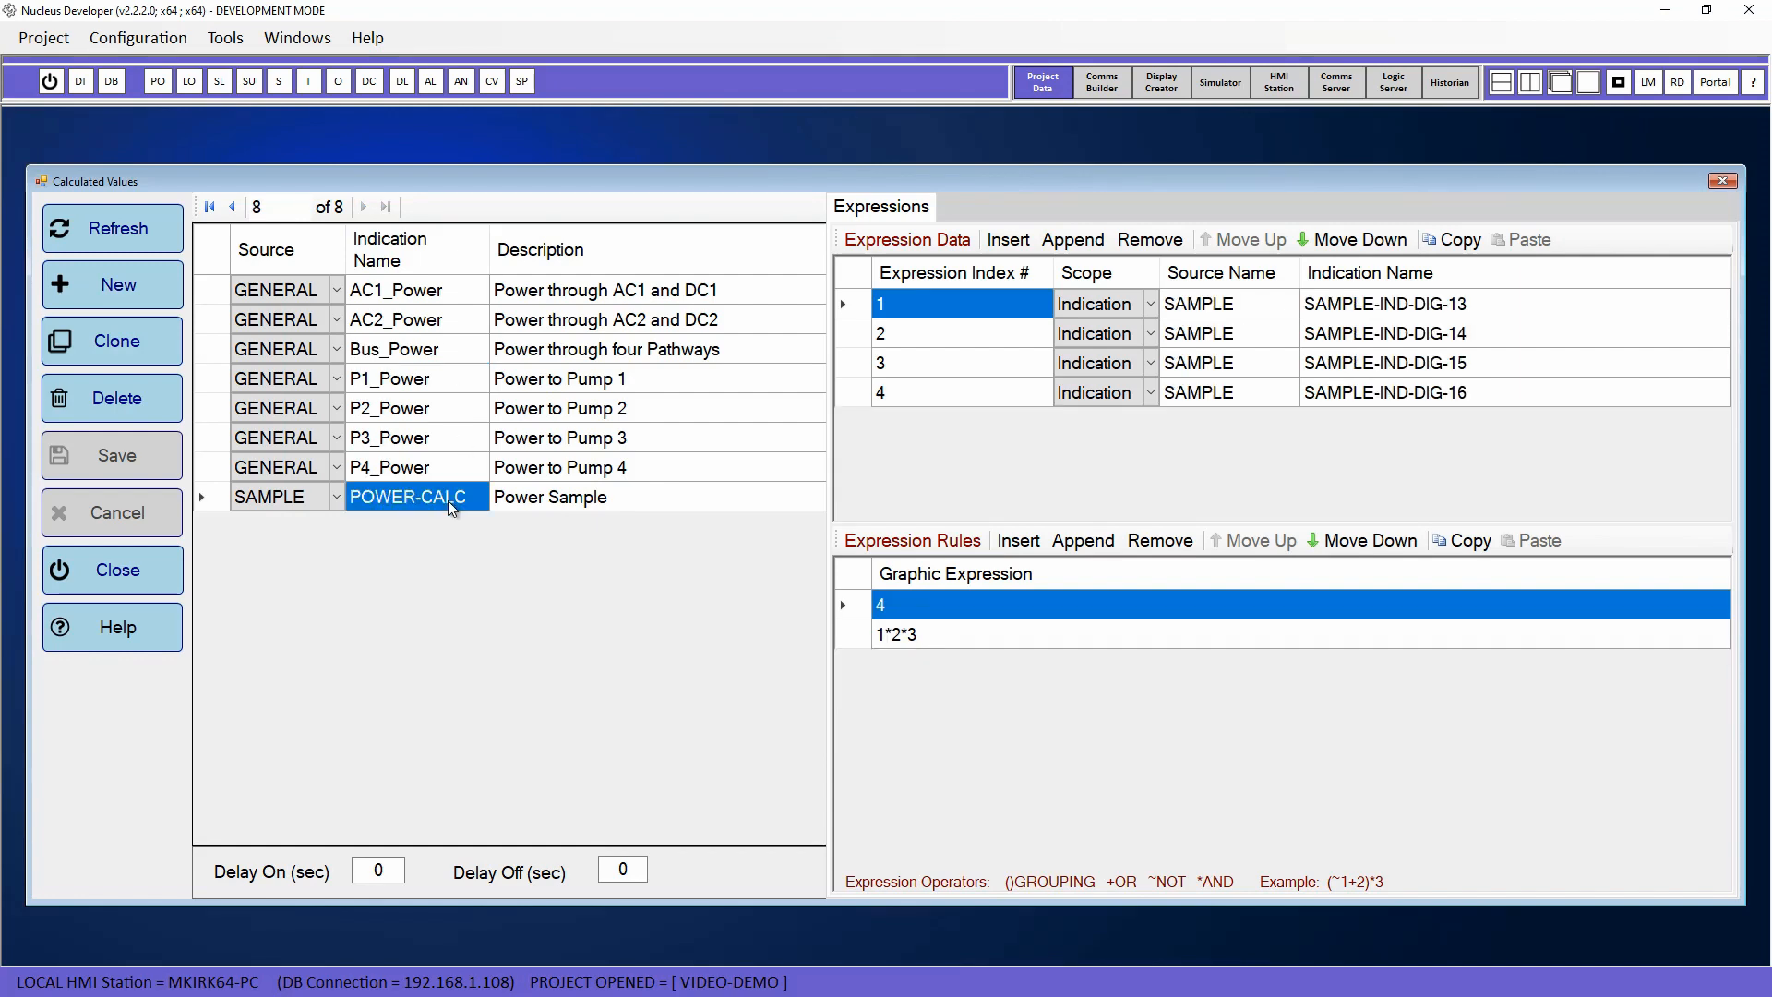
In Display Creator, inspect the indications and expressions of the vertical line below Indication 16 on the SAMPLE screen, and close the dialog
{"action": "left_click", "coordinate": [1168, 87]}
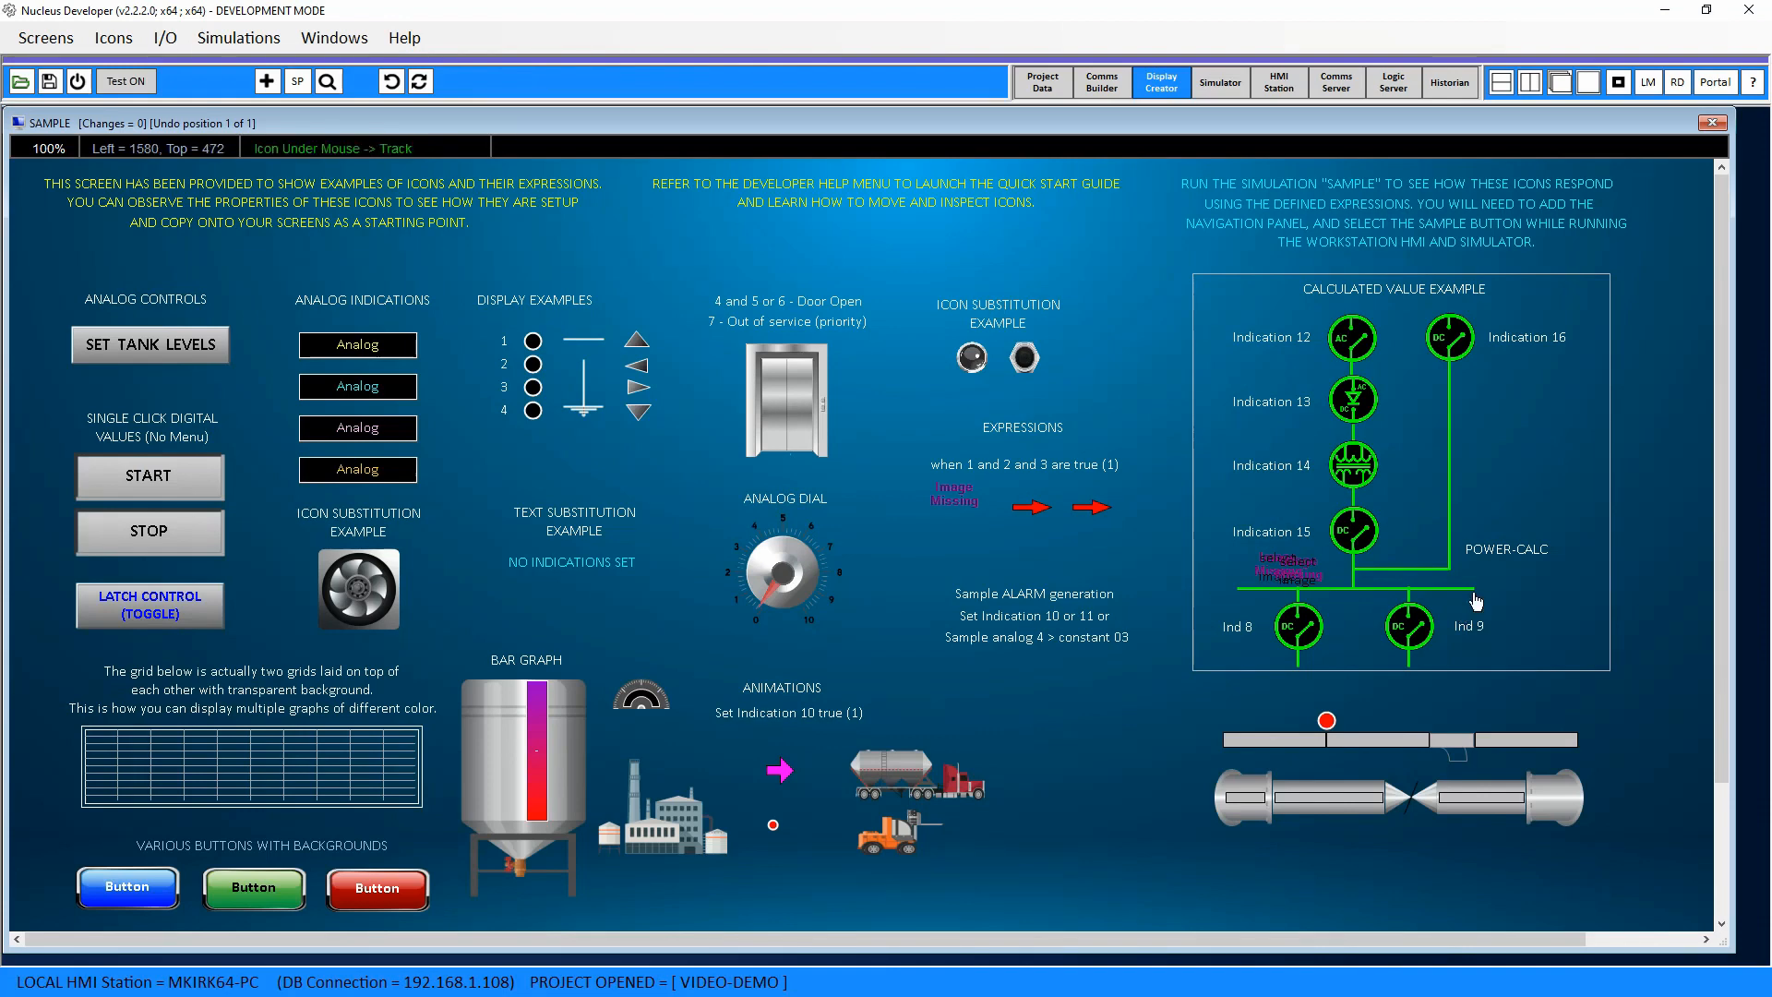
{"action": "left_click", "coordinate": [1497, 552]}
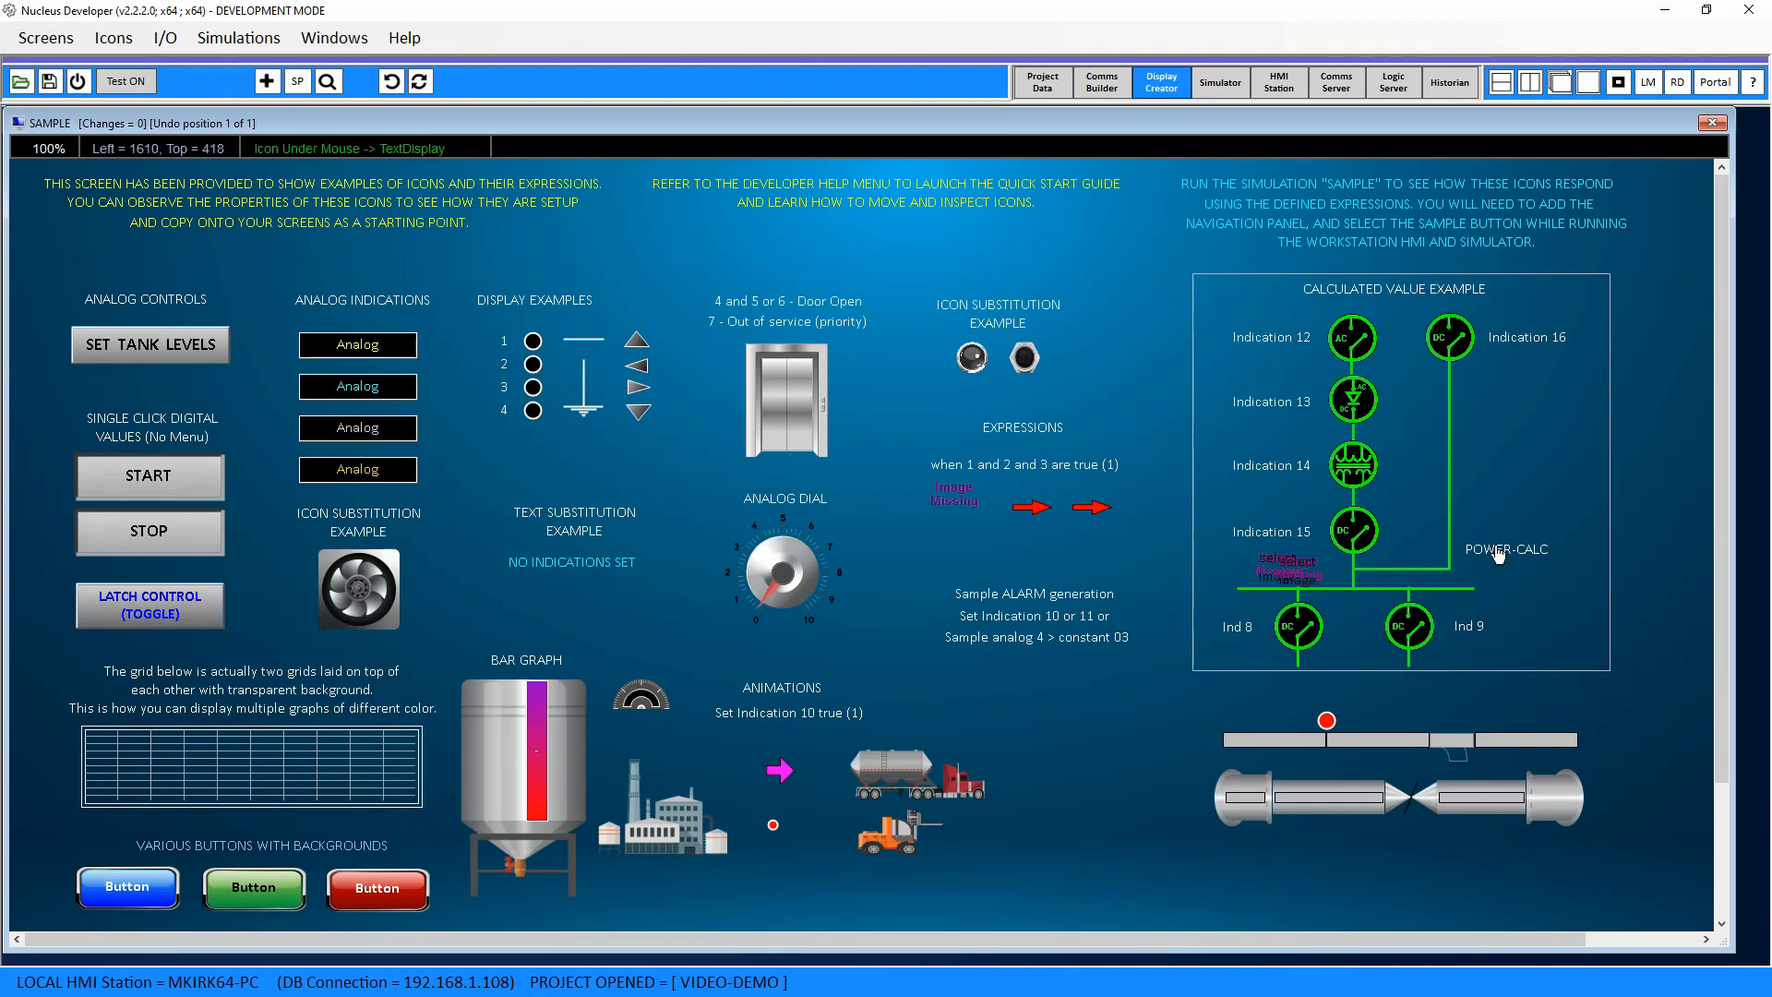
{"action": "left_click", "coordinate": [1452, 517]}
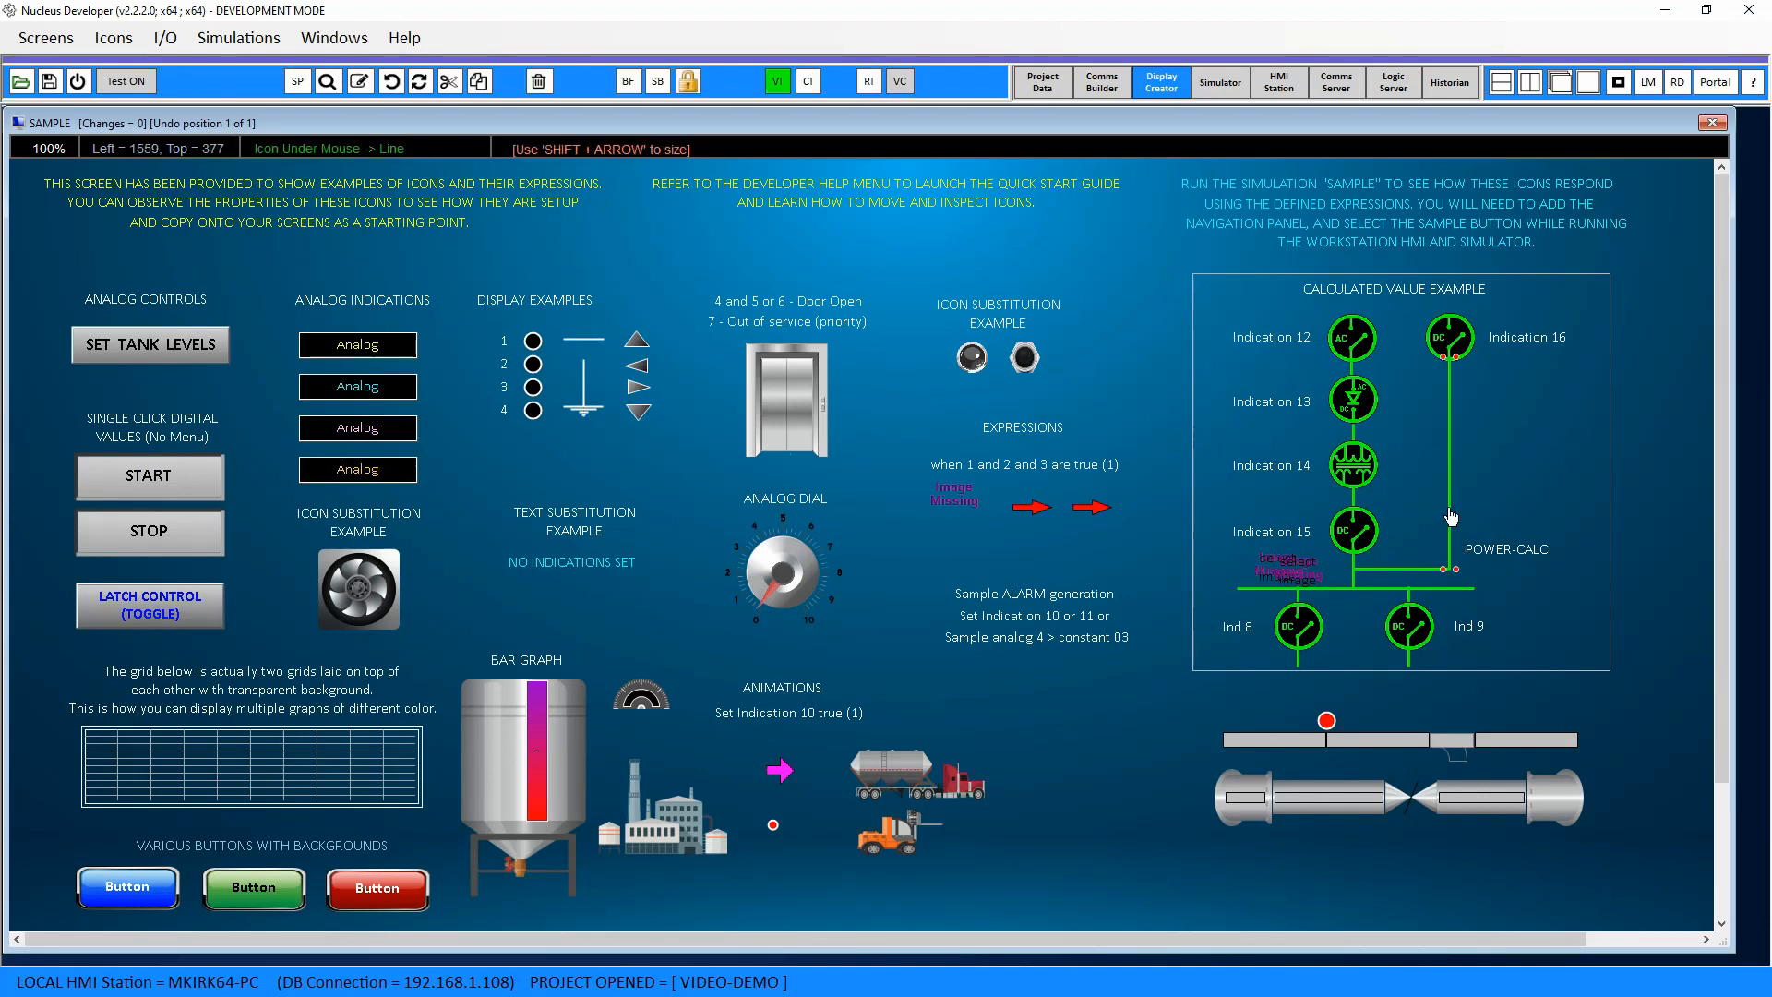
{"action": "left_click", "coordinate": [777, 81]}
{"action": "left_click", "coordinate": [697, 207]}
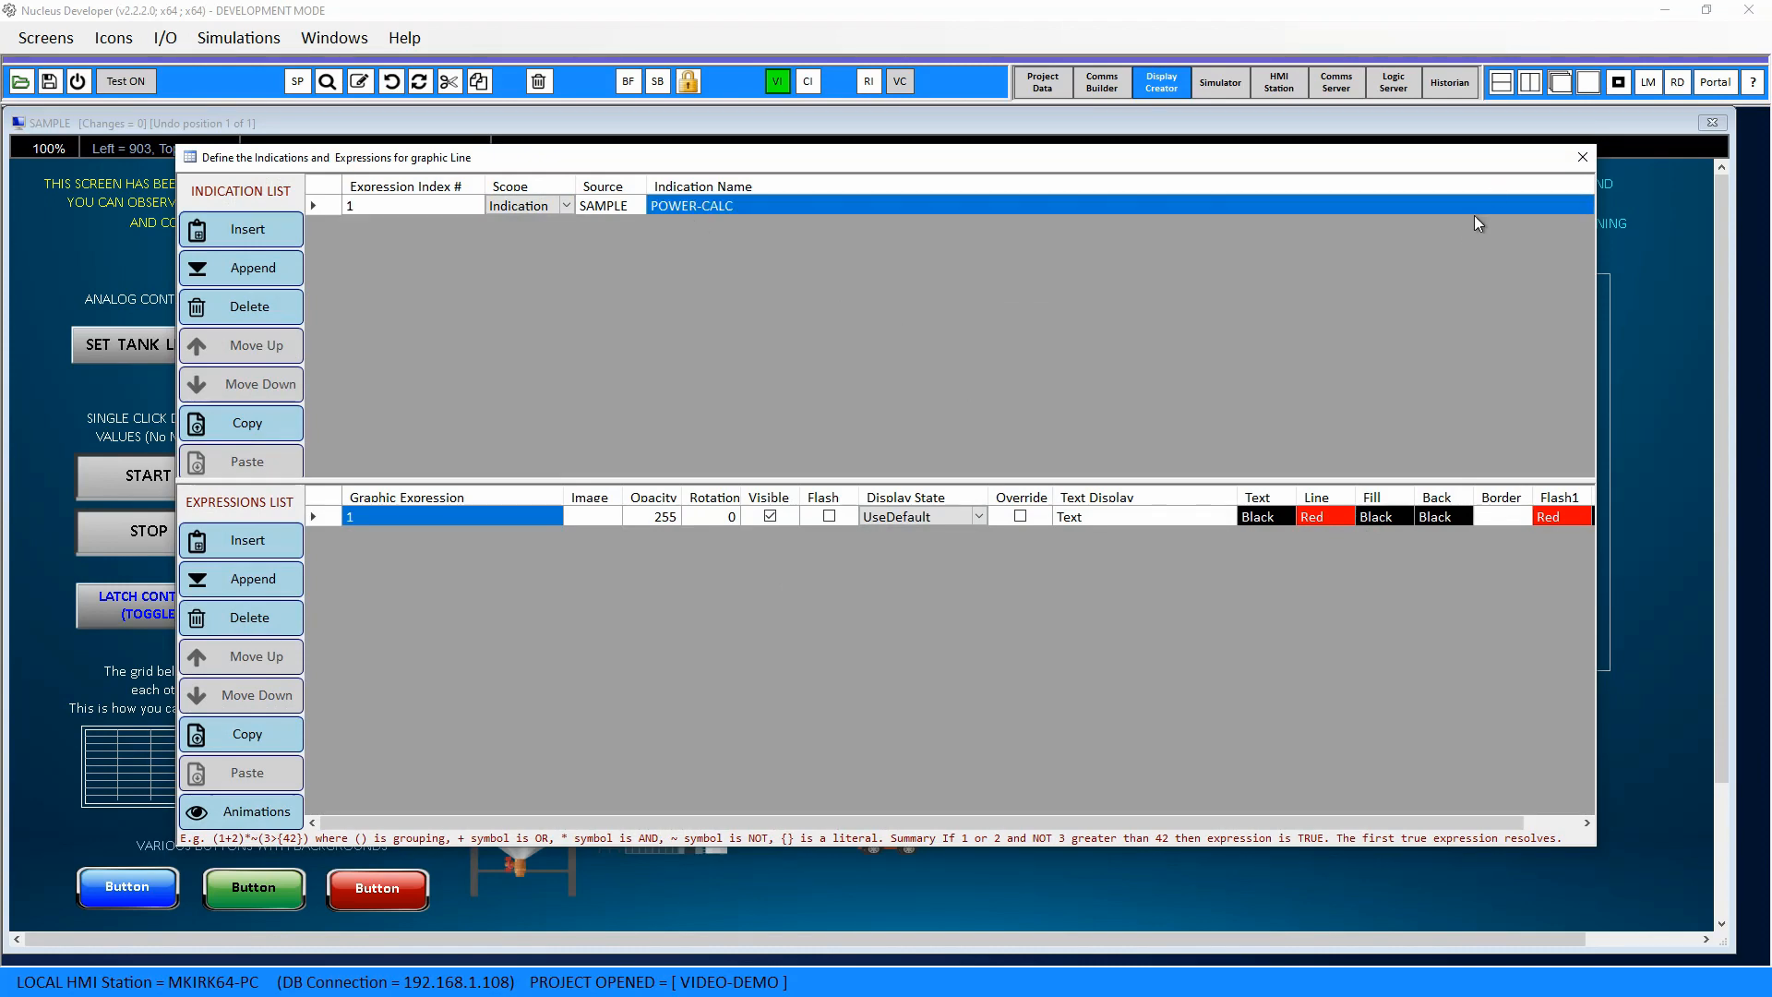
{"action": "left_click", "coordinate": [1576, 158]}
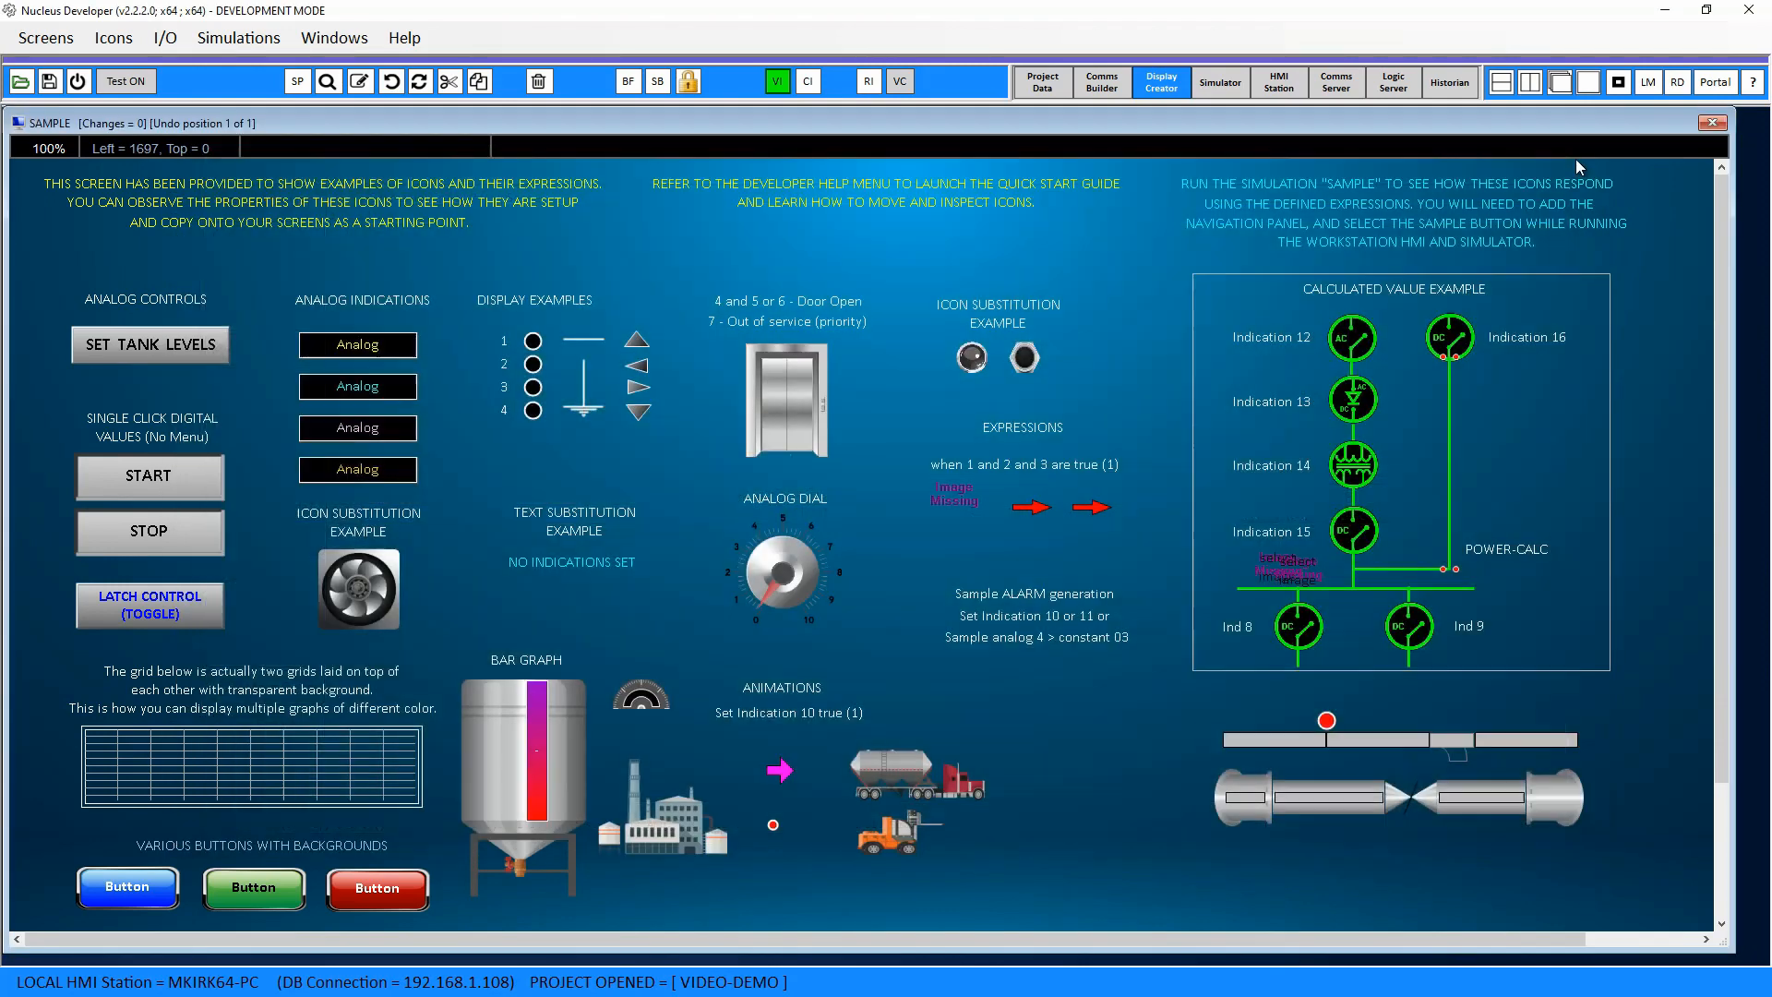
Return to the calculated values in Project Data and examine the expressions of POWER-CALC, AC1_Power and P1_Power through P4_Power
{"action": "left_click", "coordinate": [1042, 82]}
{"action": "left_click", "coordinate": [402, 499]}
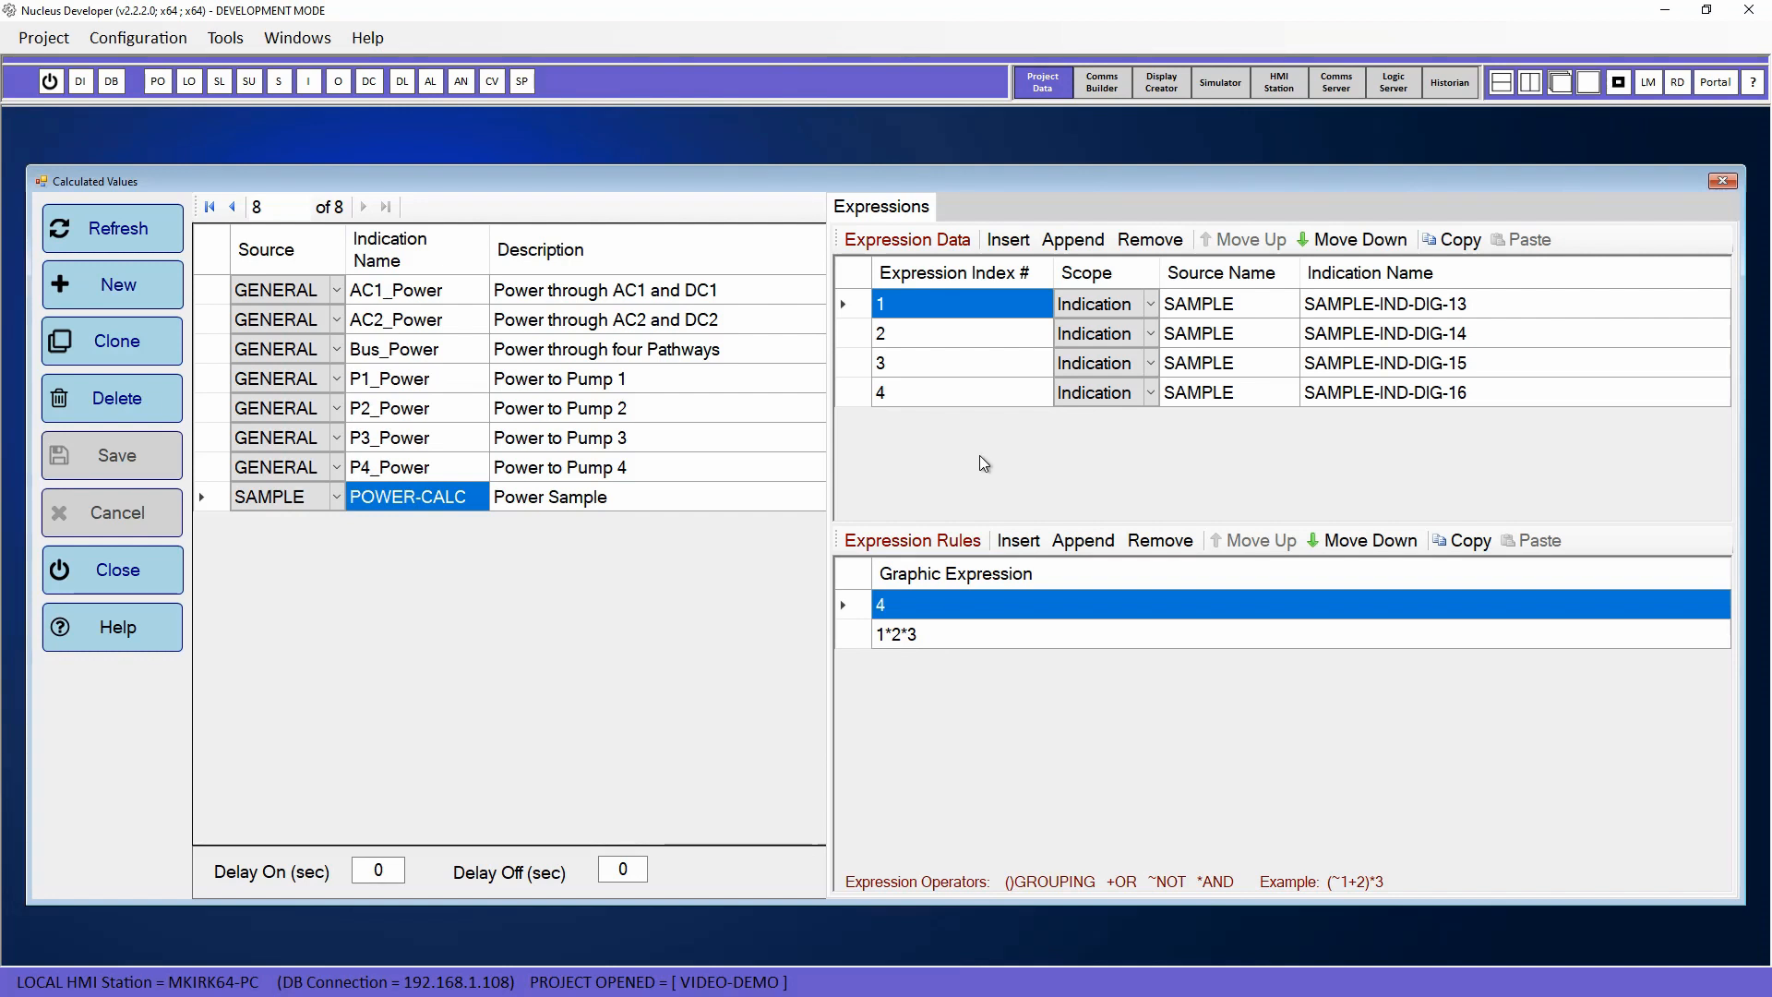
{"action": "left_click", "coordinate": [418, 289]}
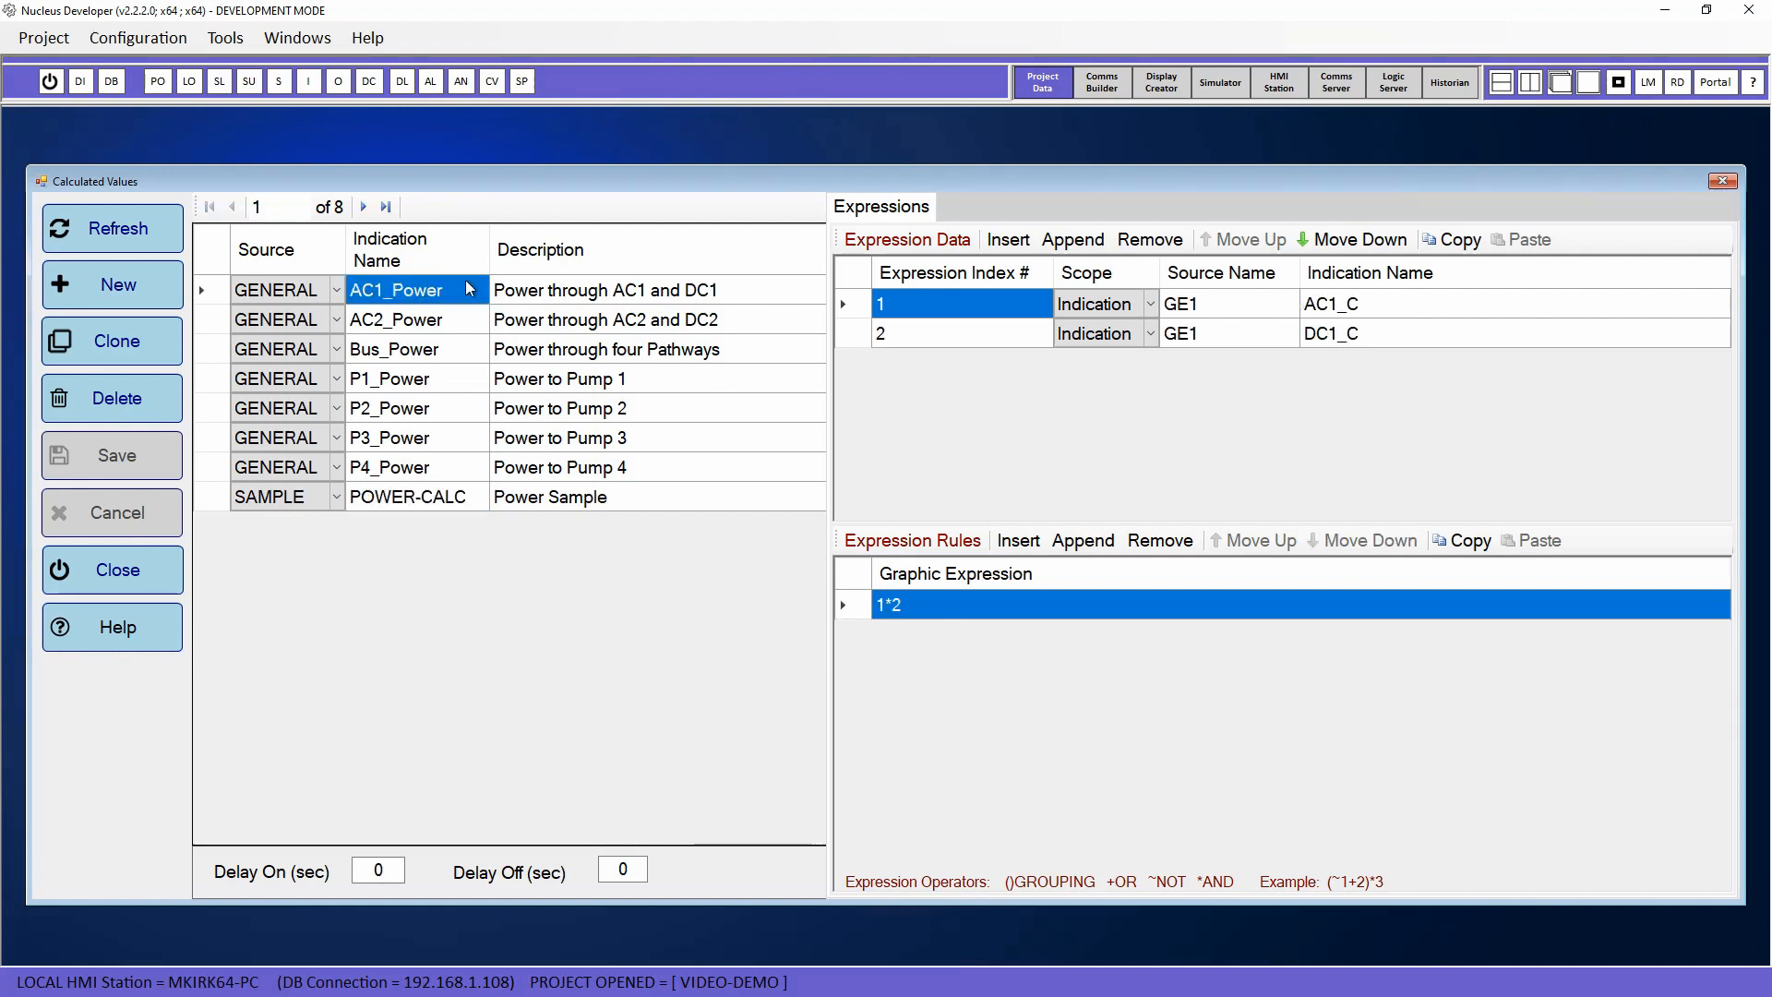
{"action": "left_click", "coordinate": [459, 381]}
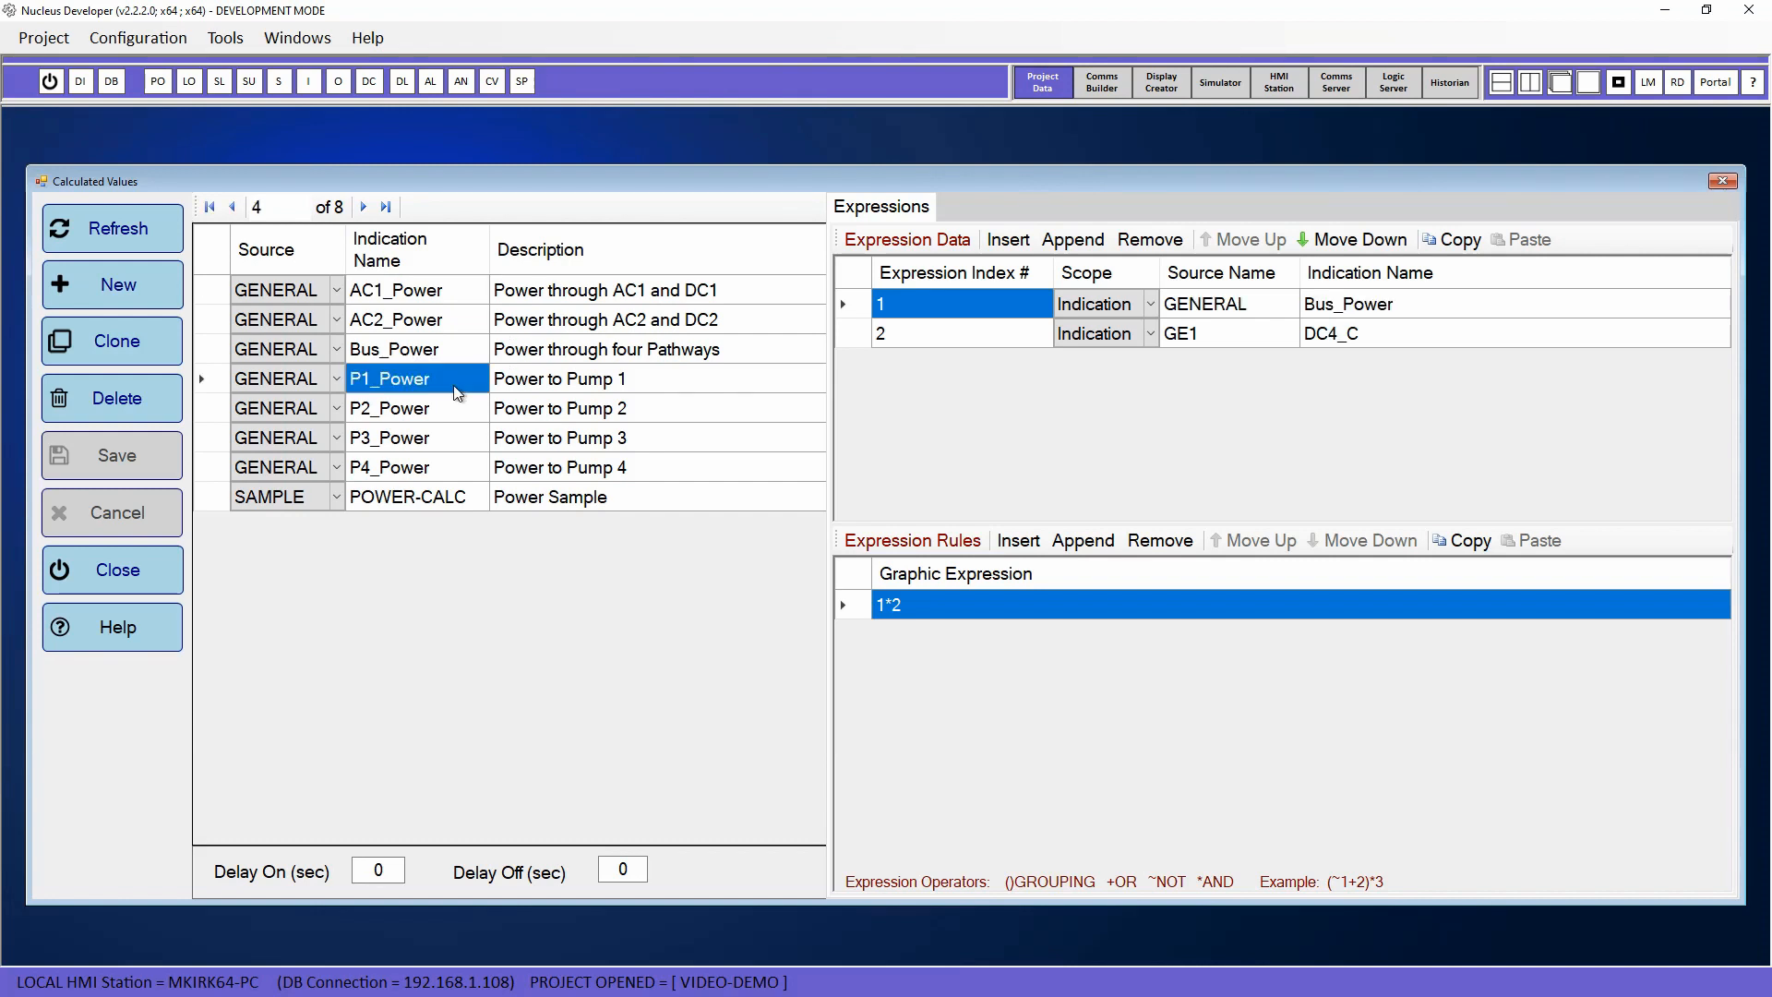
{"action": "left_click", "coordinate": [563, 387]}
{"action": "left_click", "coordinate": [452, 411]}
{"action": "left_click", "coordinate": [542, 415]}
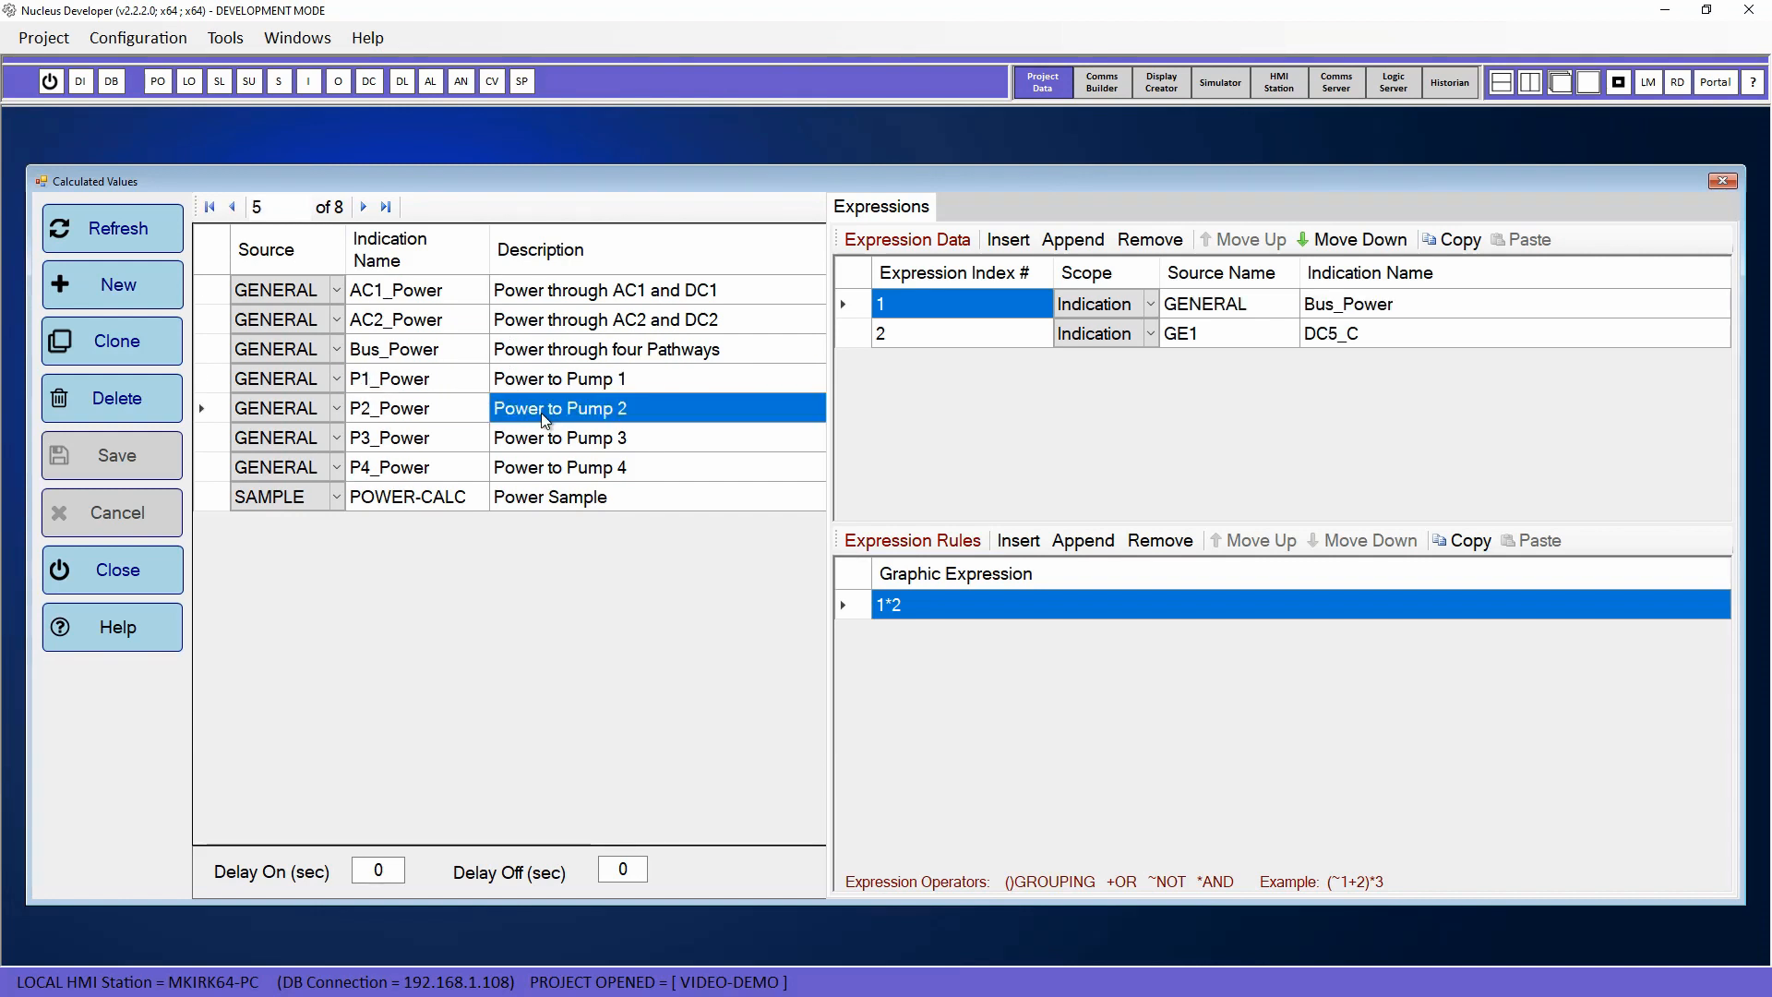
{"action": "left_click", "coordinate": [460, 443]}
{"action": "left_click", "coordinate": [546, 448]}
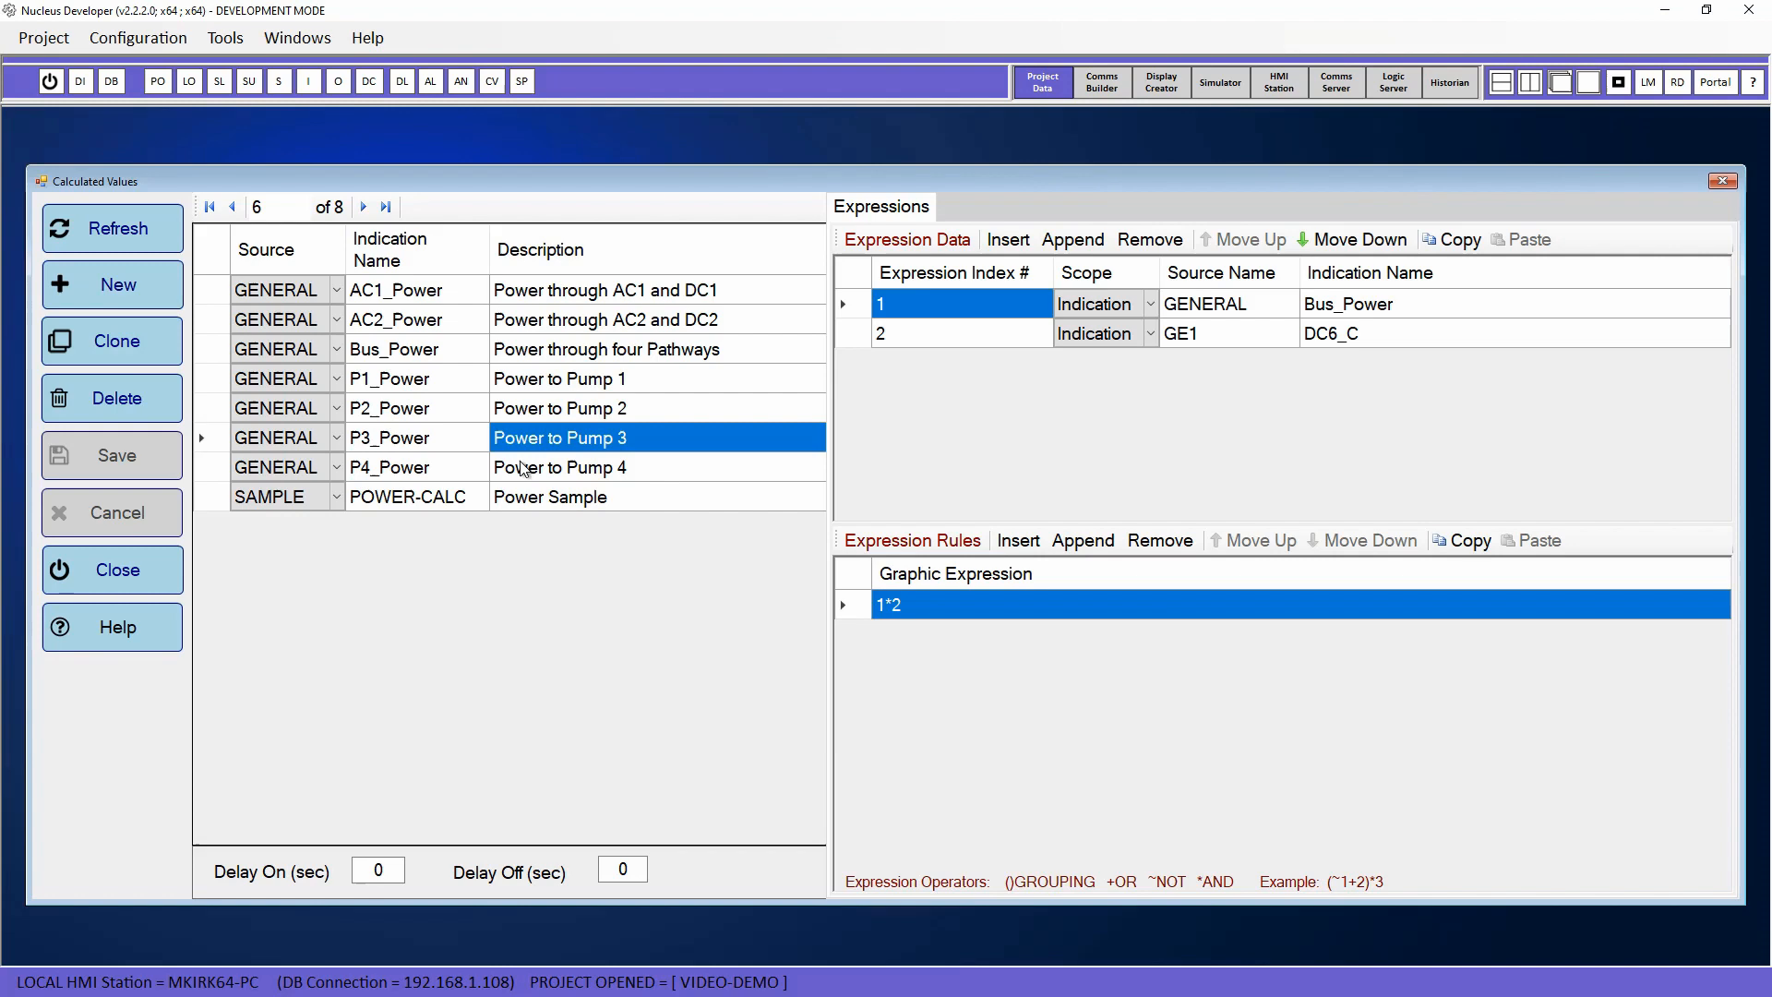
{"action": "left_click", "coordinate": [418, 474]}
{"action": "left_click", "coordinate": [556, 475]}
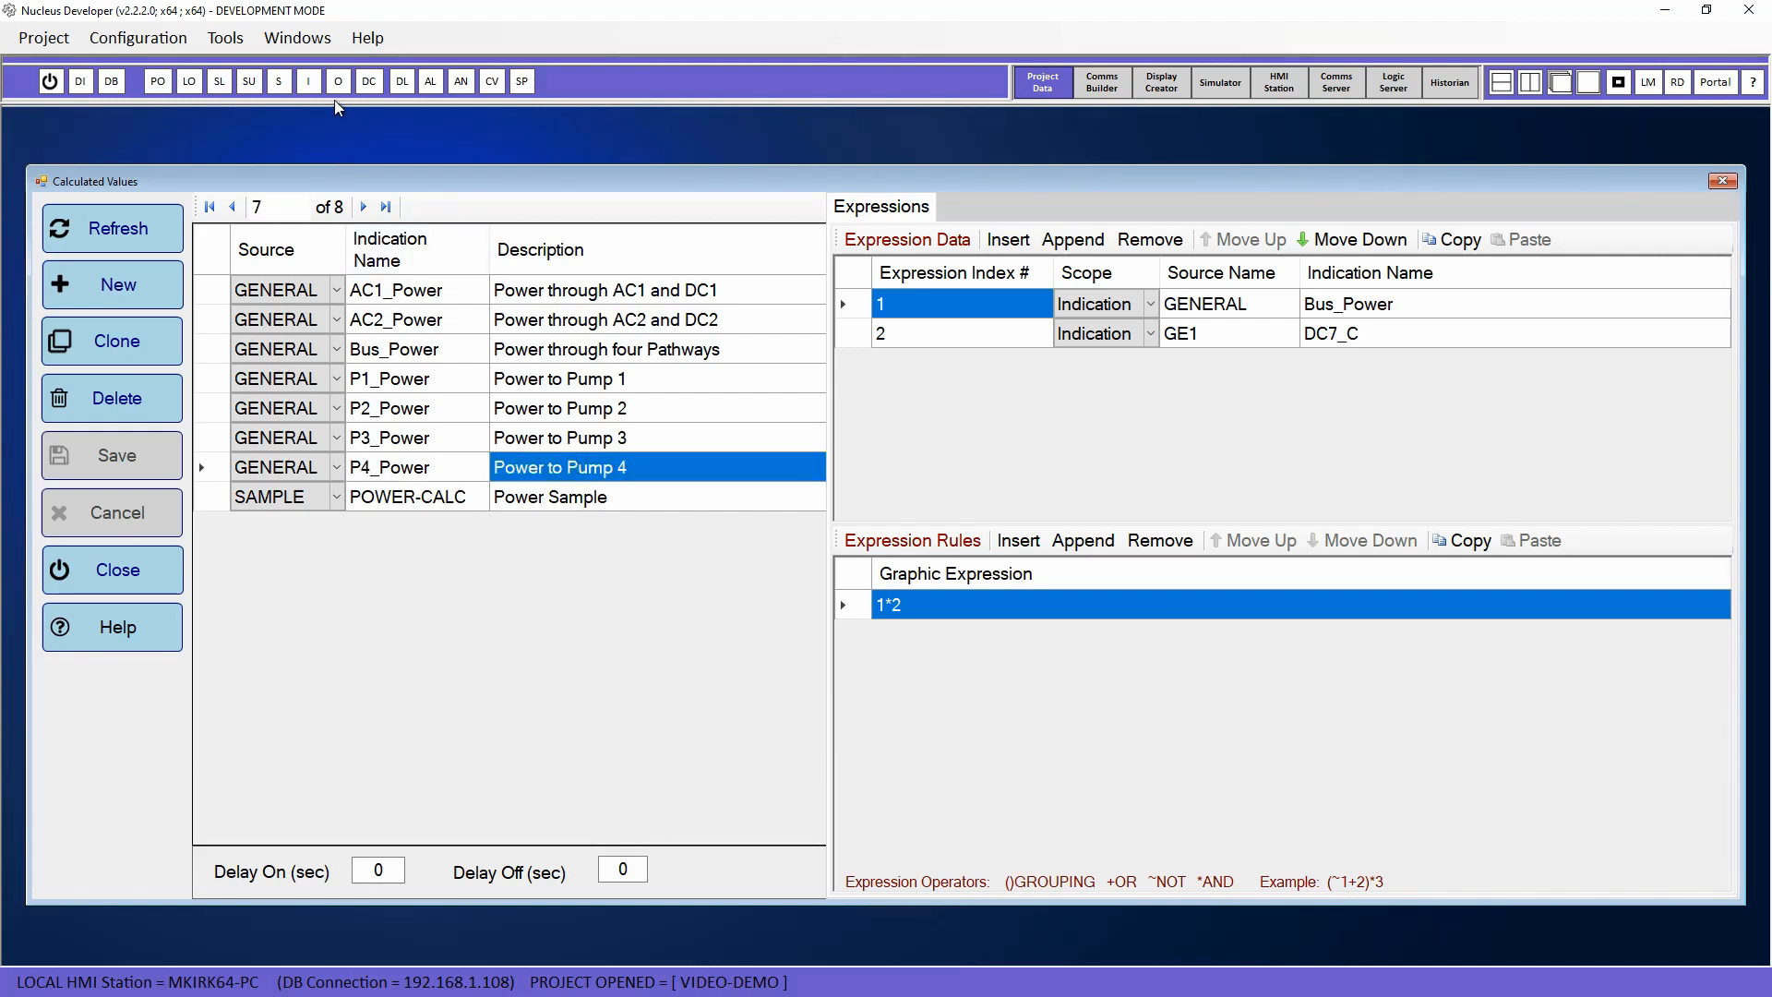
Open the project's indication definitions, filter them by type CALCULATED to review the calculated values, and close the window
{"action": "left_click", "coordinate": [310, 85]}
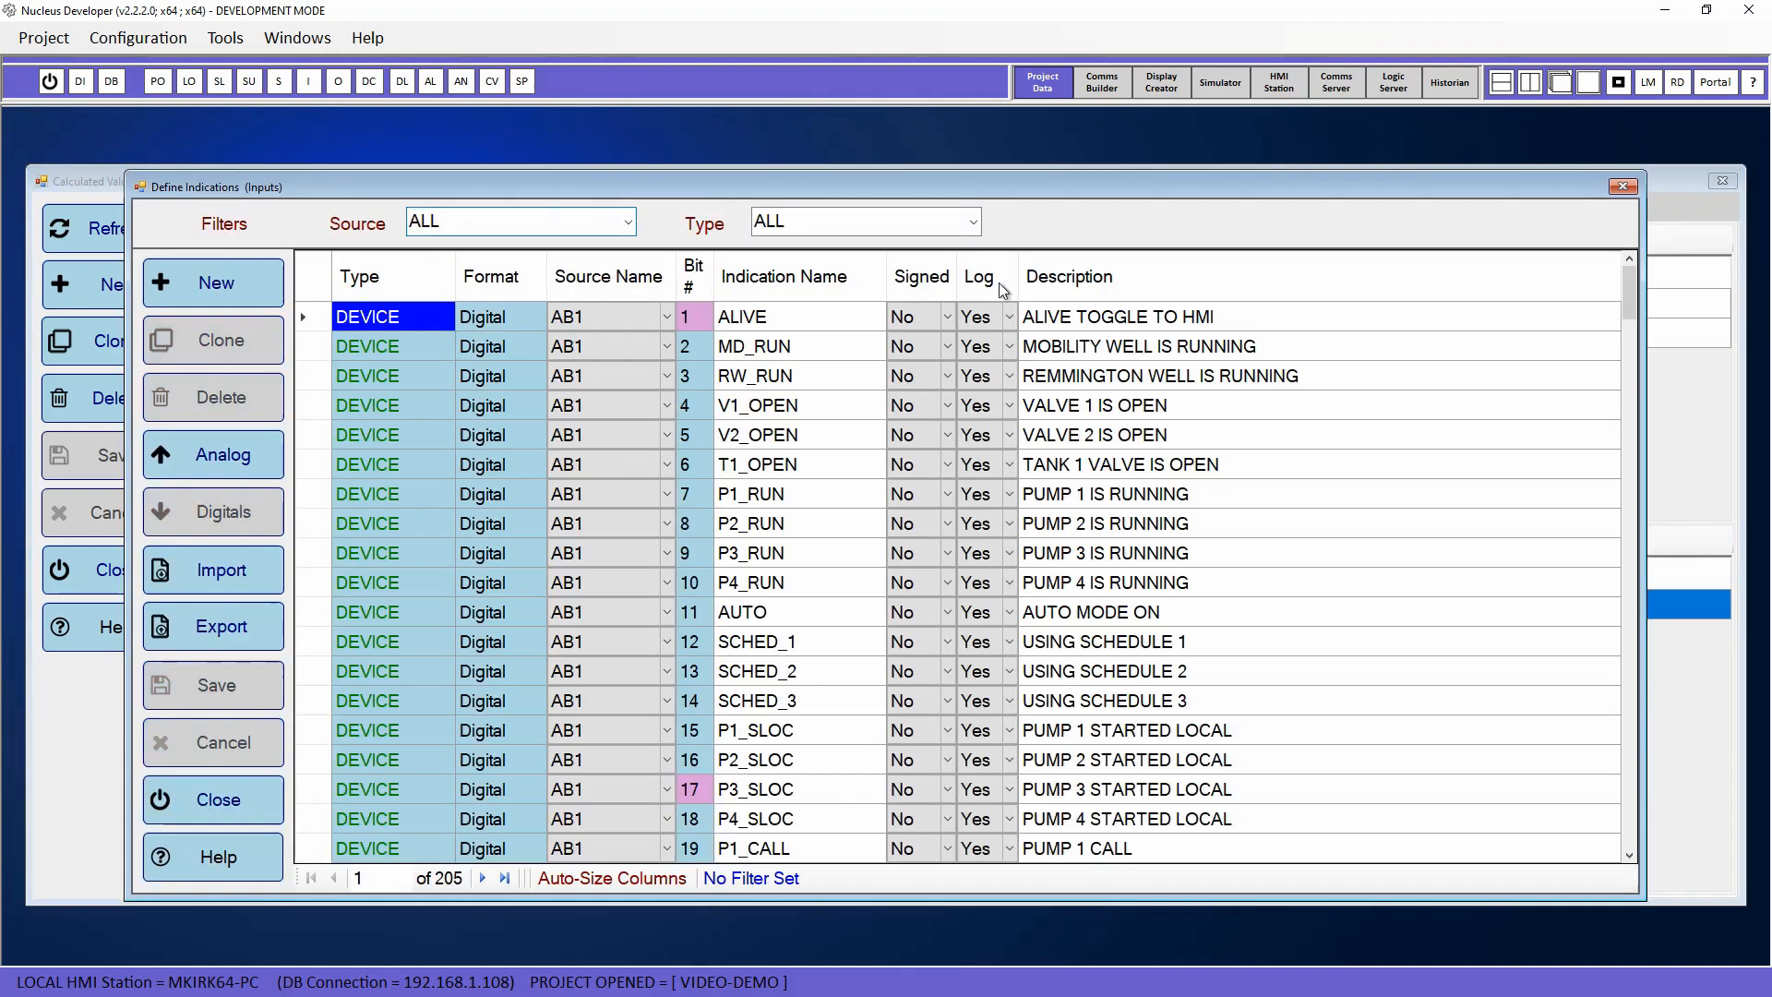
{"action": "left_click", "coordinate": [974, 222]}
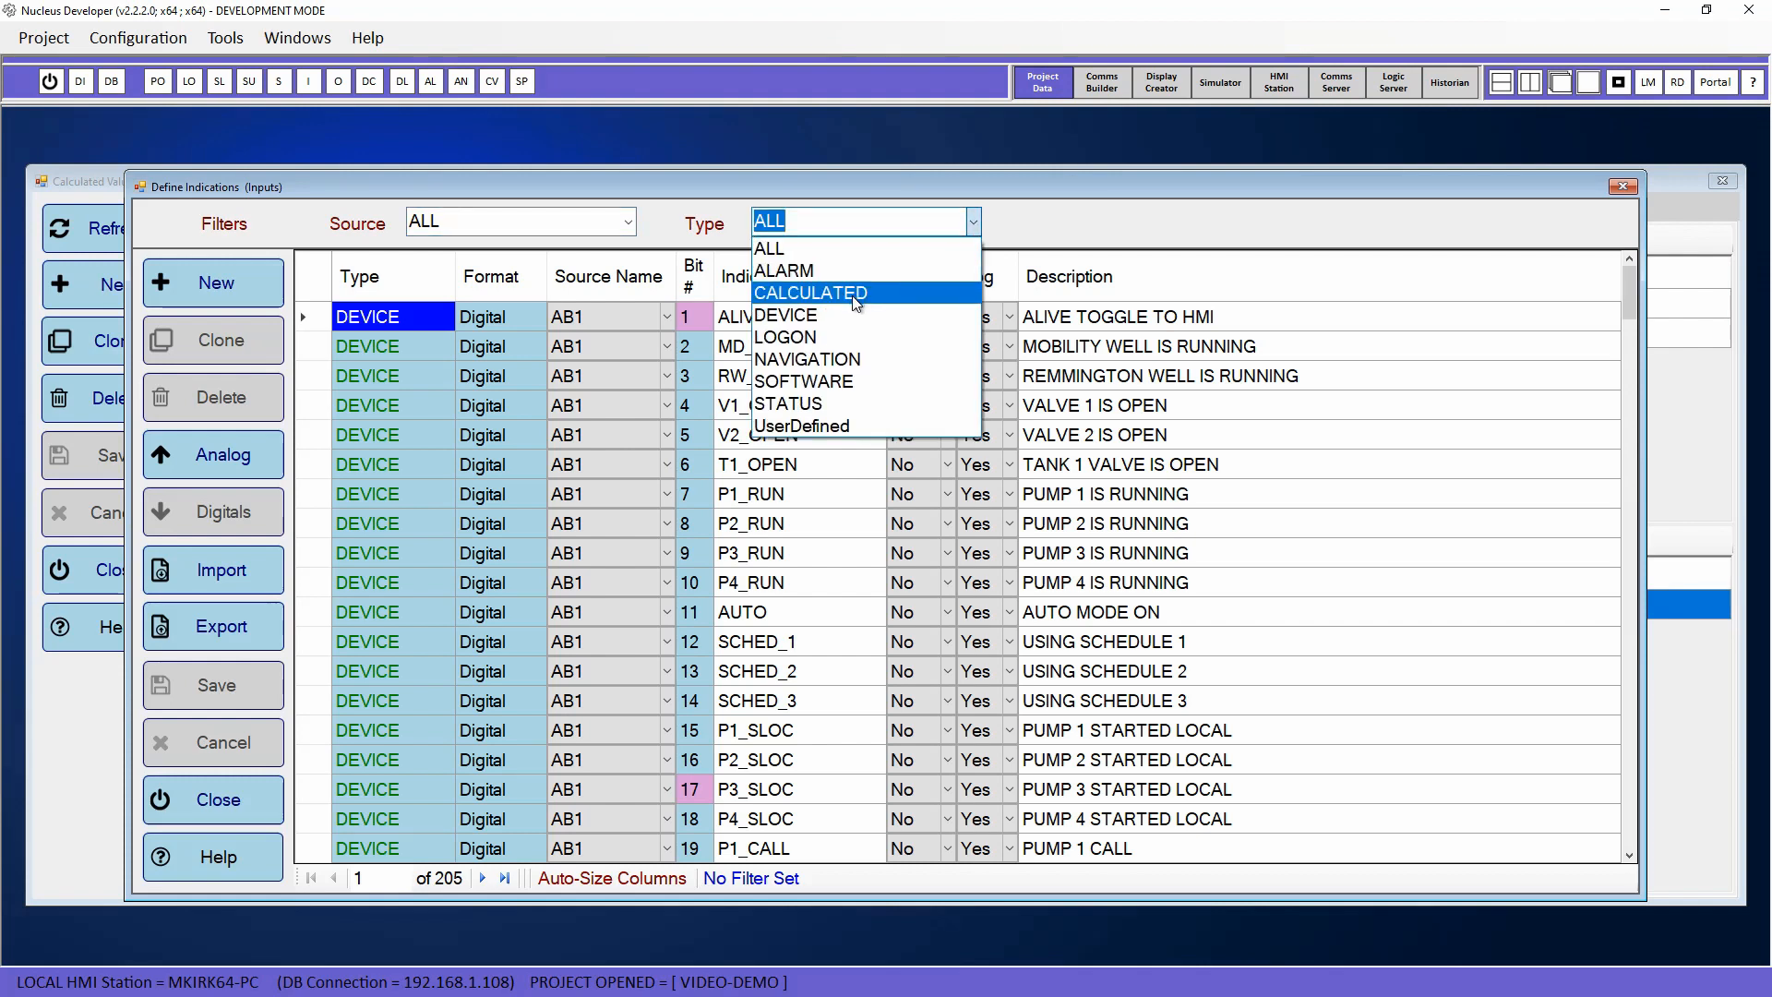
{"action": "left_click", "coordinate": [851, 292]}
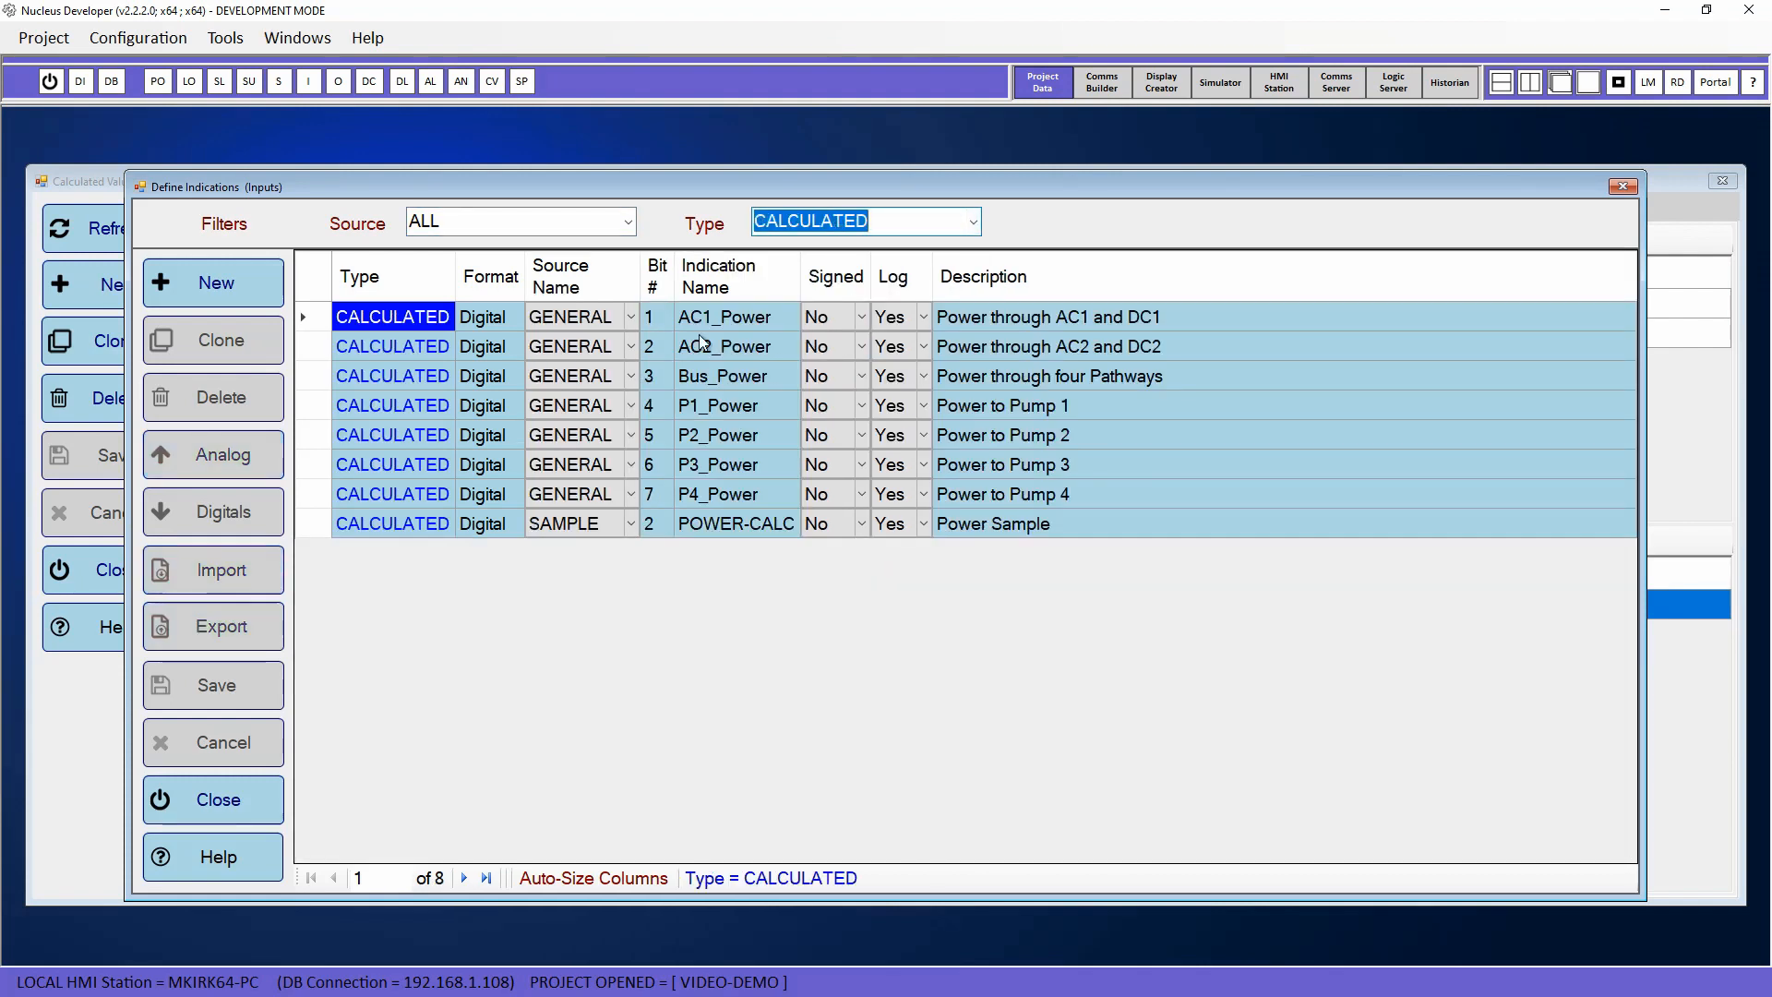
{"action": "left_click_drag", "start_coordinate": [597, 186], "coordinate": [642, 147]}
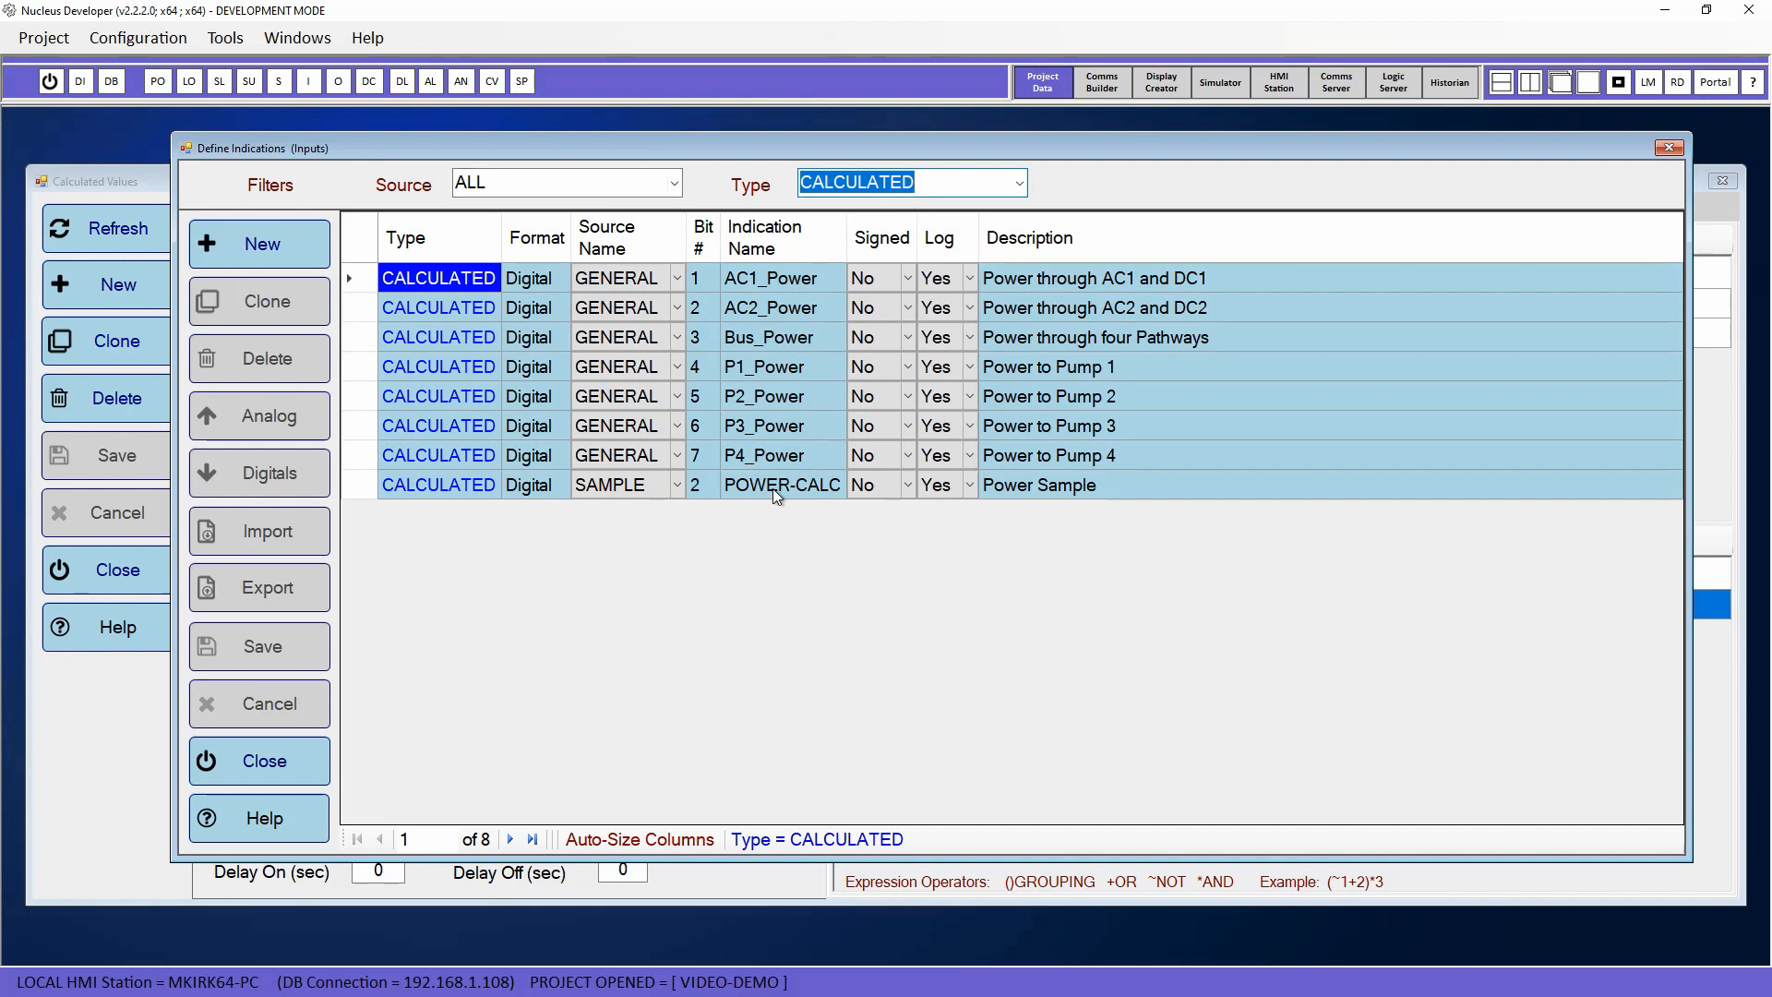
{"action": "left_click", "coordinate": [1669, 148]}
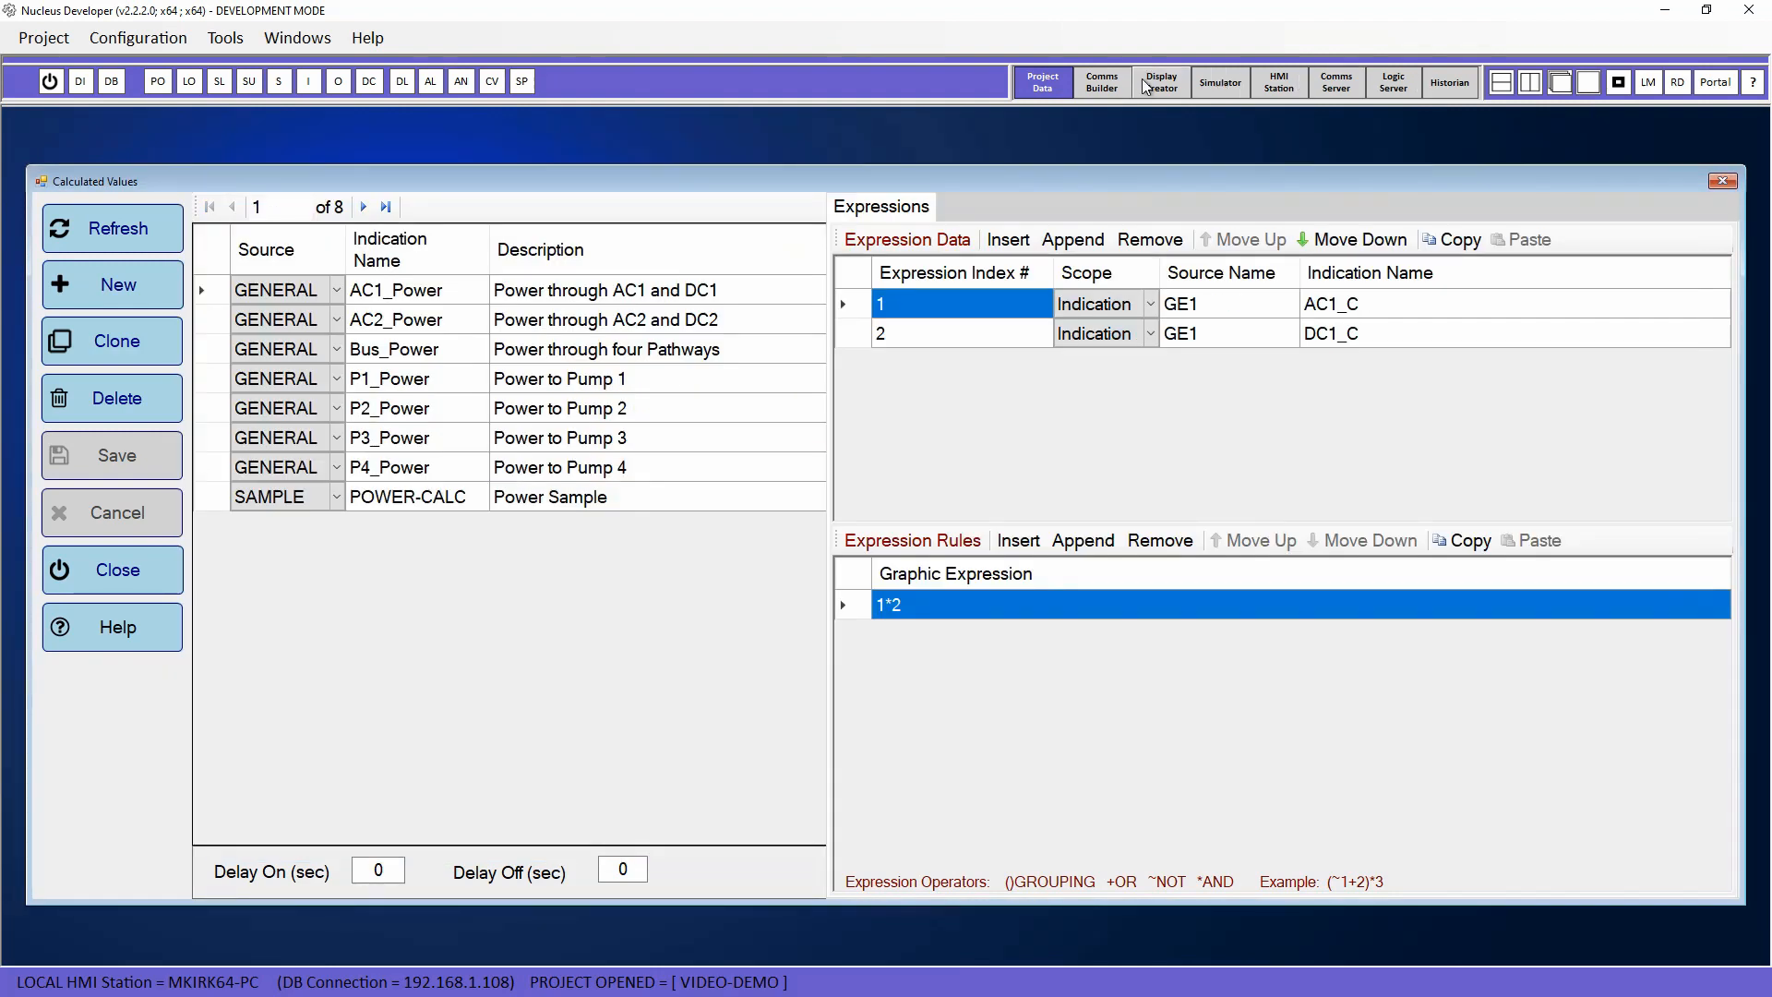
Switch to Display Creator and bring the SHIPPING screen to the front
{"action": "left_click", "coordinate": [1162, 82]}
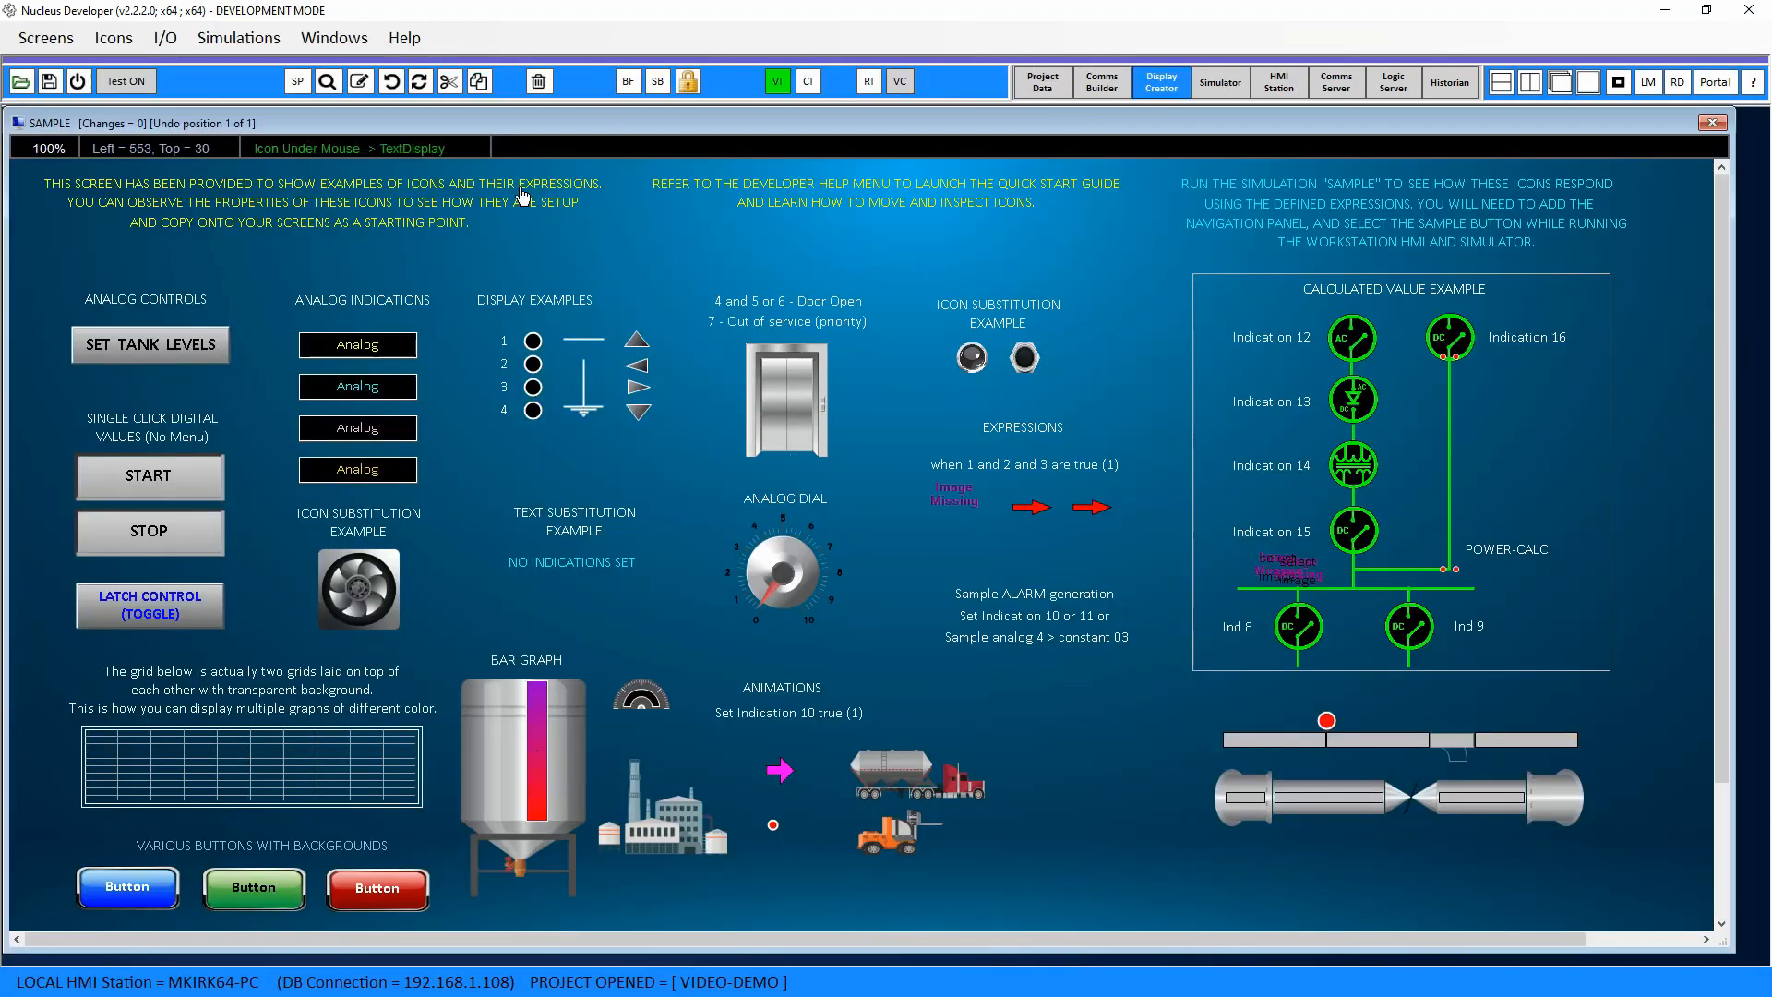
{"action": "left_click", "coordinate": [334, 38]}
{"action": "left_click", "coordinate": [353, 207]}
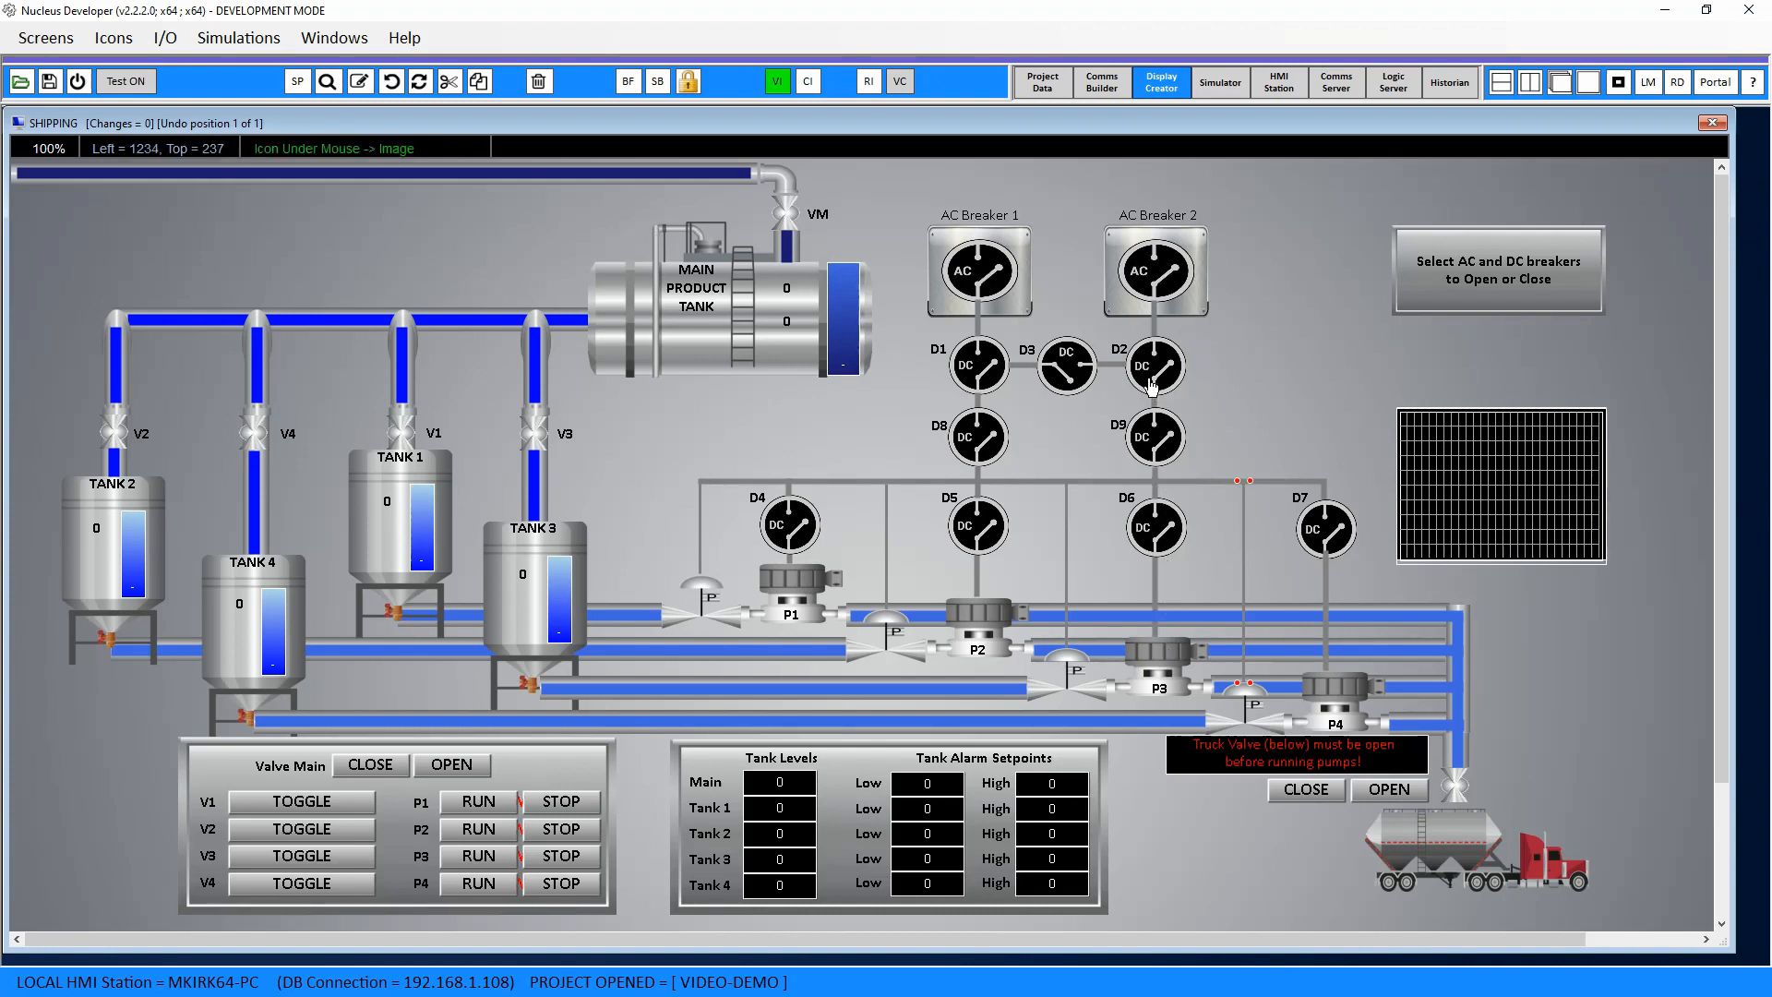
View the indications and expressions of the AC Breaker 1 image, moving the dialog below the breaker, and examine AC1_C and graphic expression 2
{"action": "left_click", "coordinate": [980, 275]}
{"action": "left_click", "coordinate": [777, 82]}
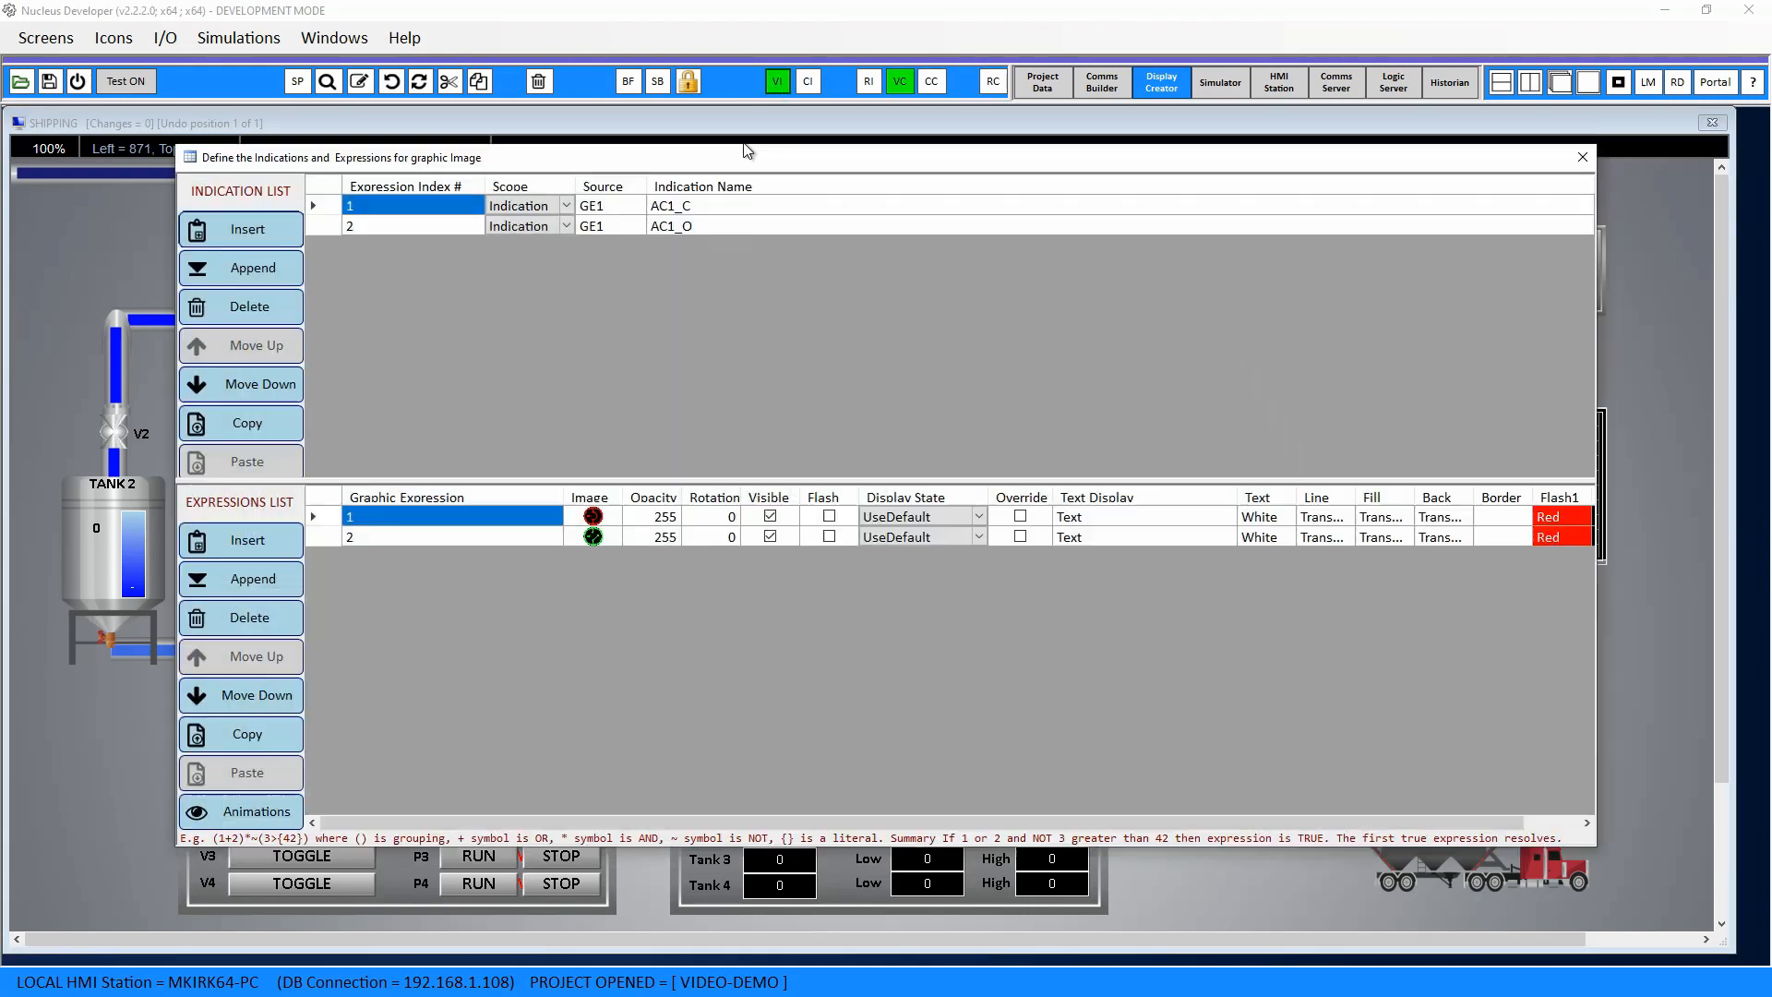
{"action": "left_click_drag", "start_coordinate": [993, 163], "coordinate": [867, 375]}
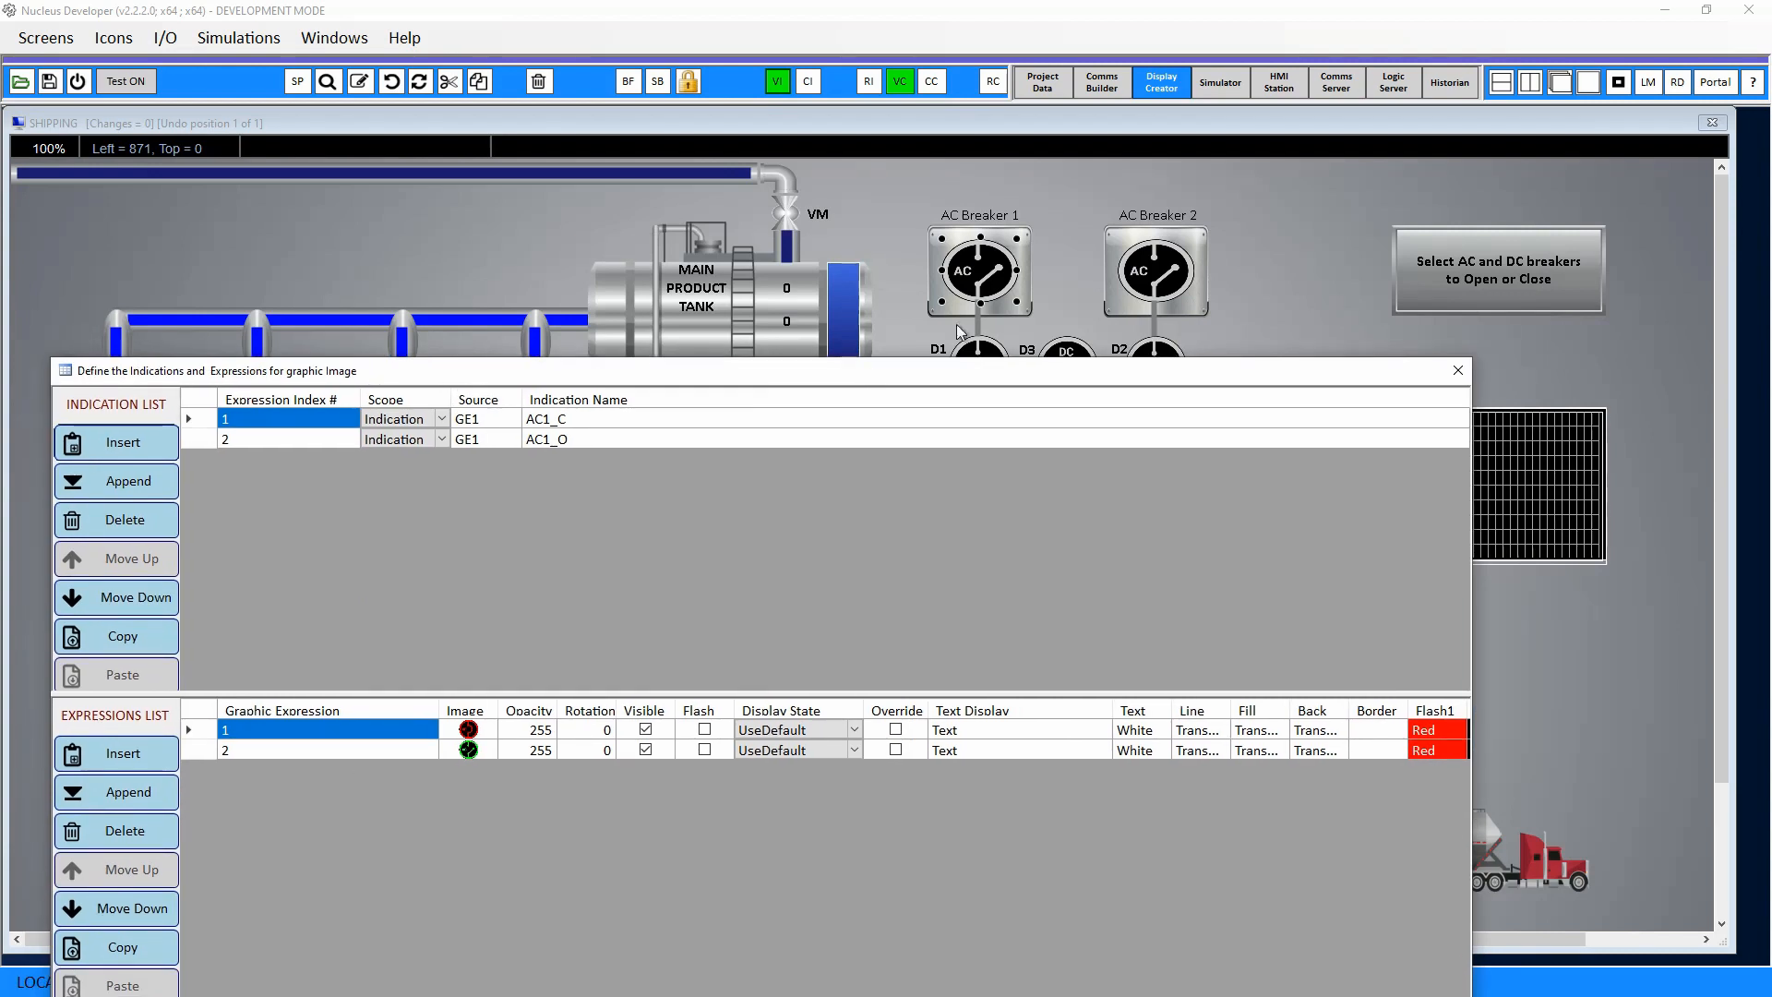
{"action": "left_click", "coordinate": [579, 417]}
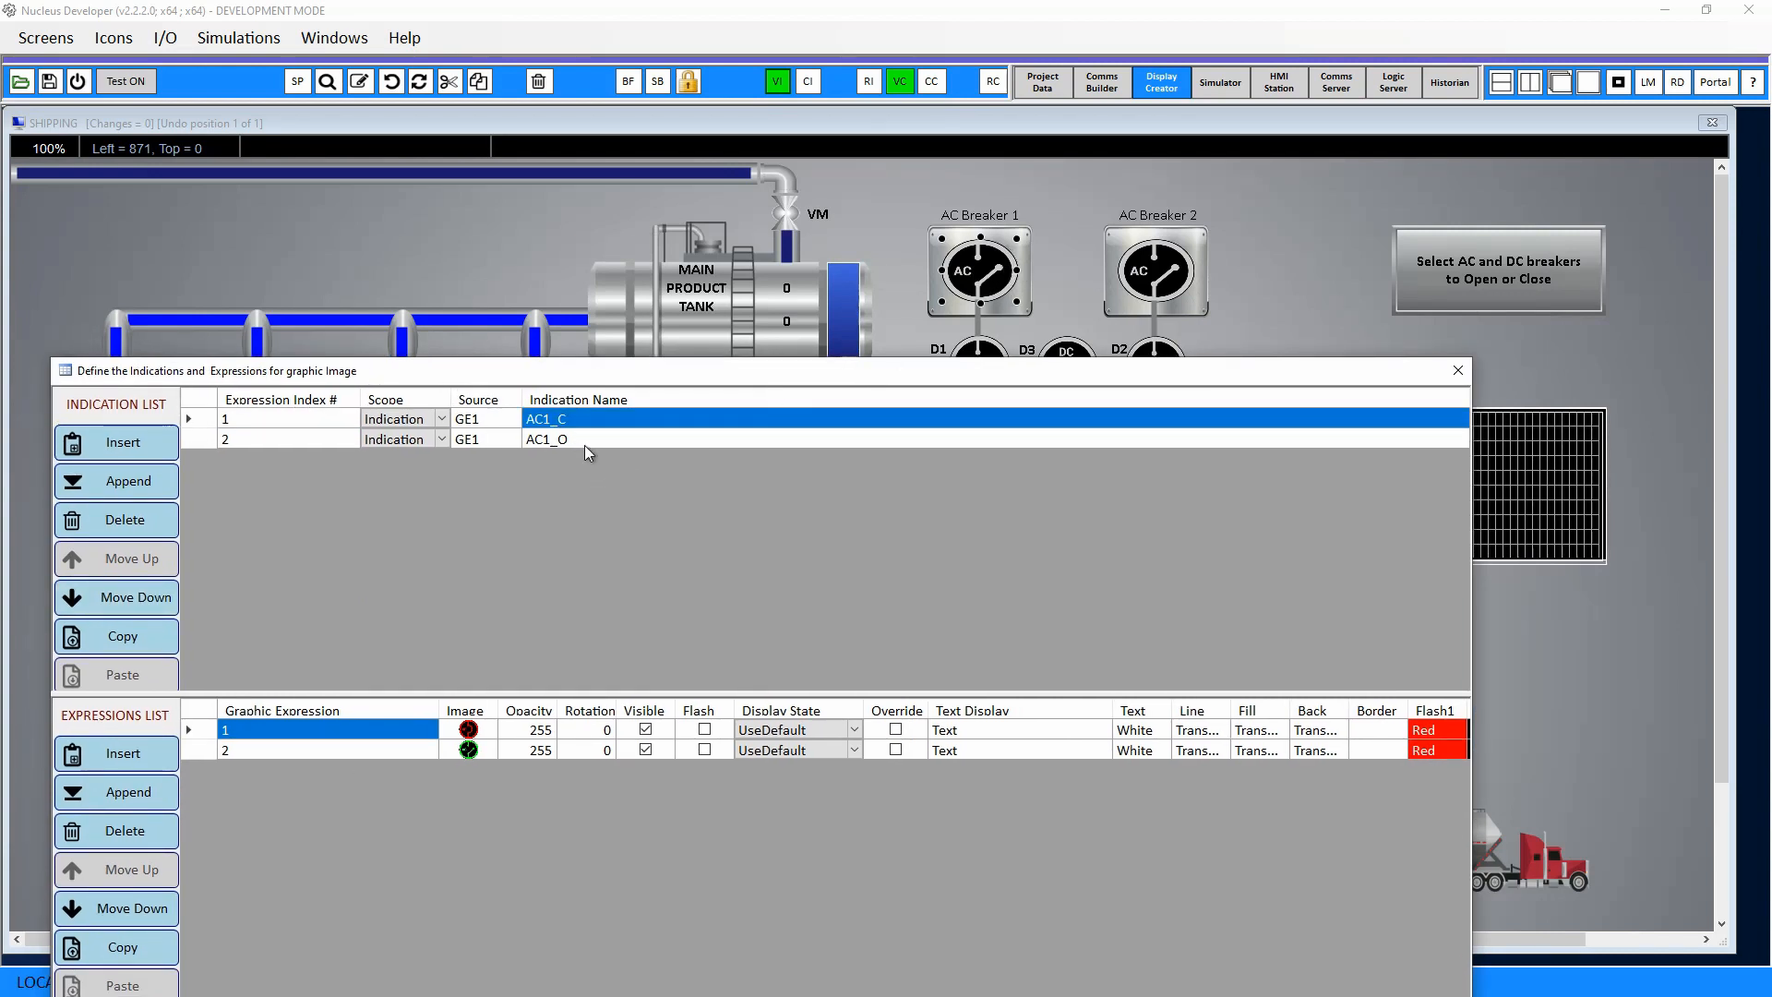
{"action": "left_click", "coordinate": [411, 749]}
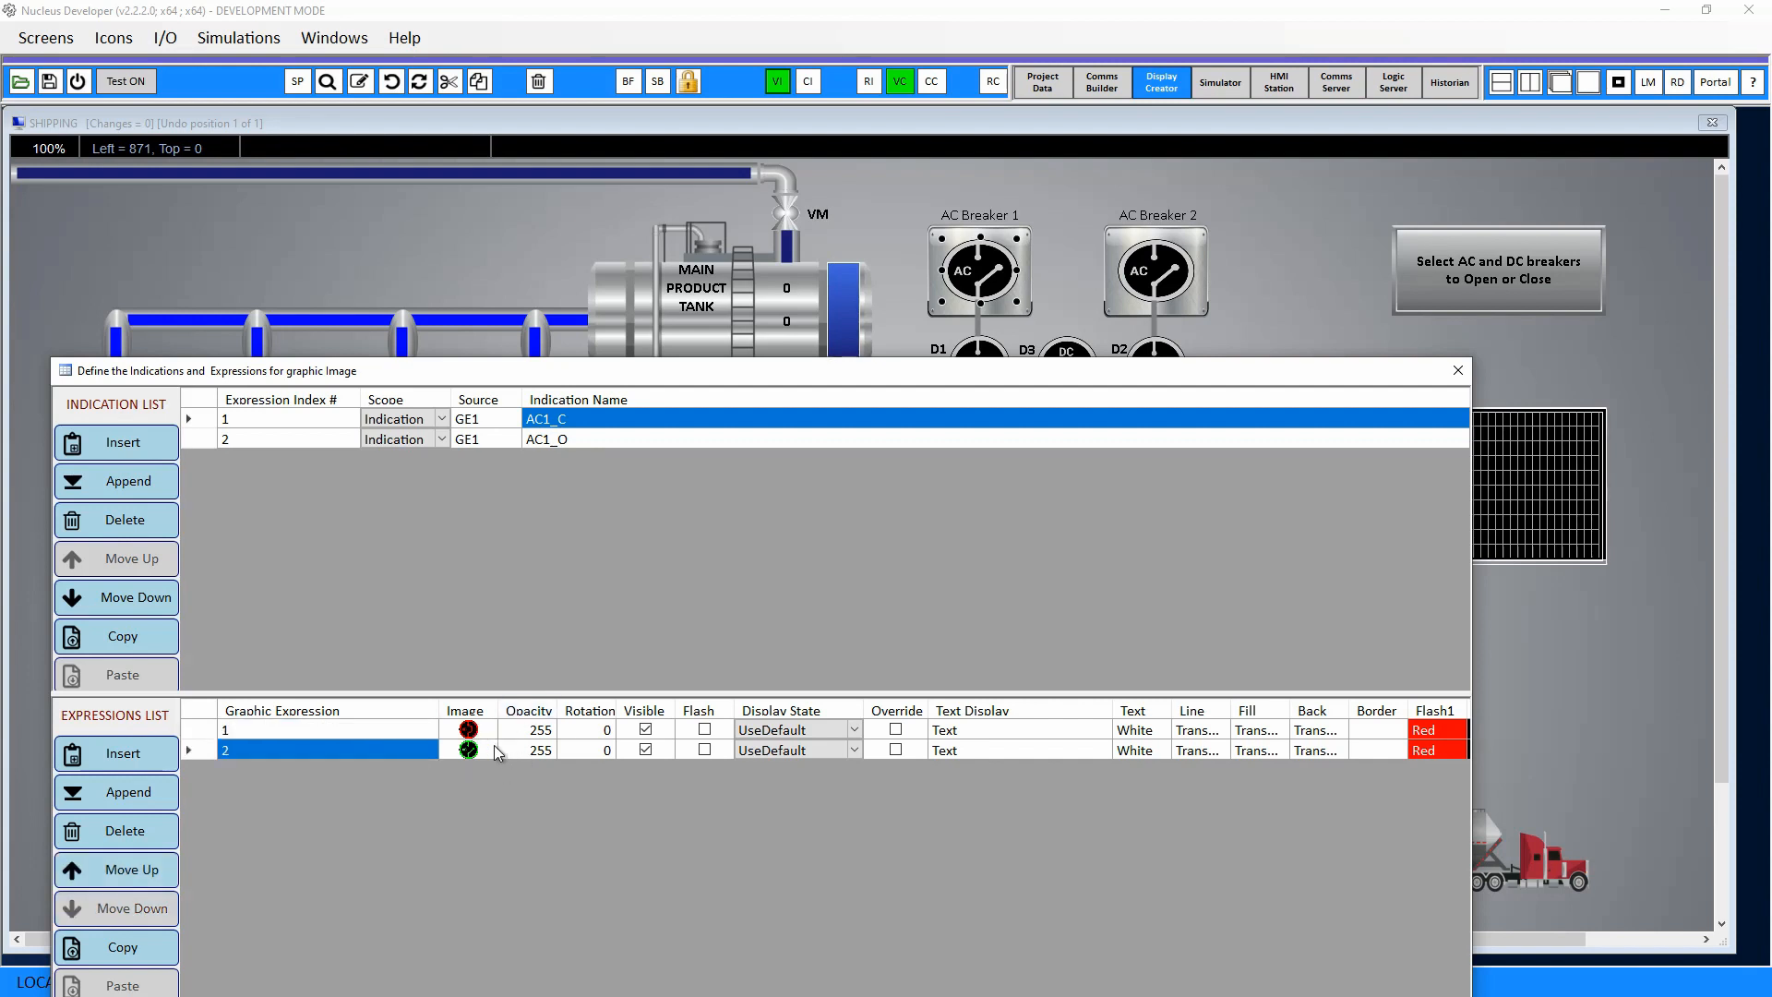
Examine the second indication, AC1_O, of the AC Breaker 1 image and close its indications and expressions
{"action": "left_click", "coordinate": [578, 441]}
{"action": "left_click", "coordinate": [229, 441]}
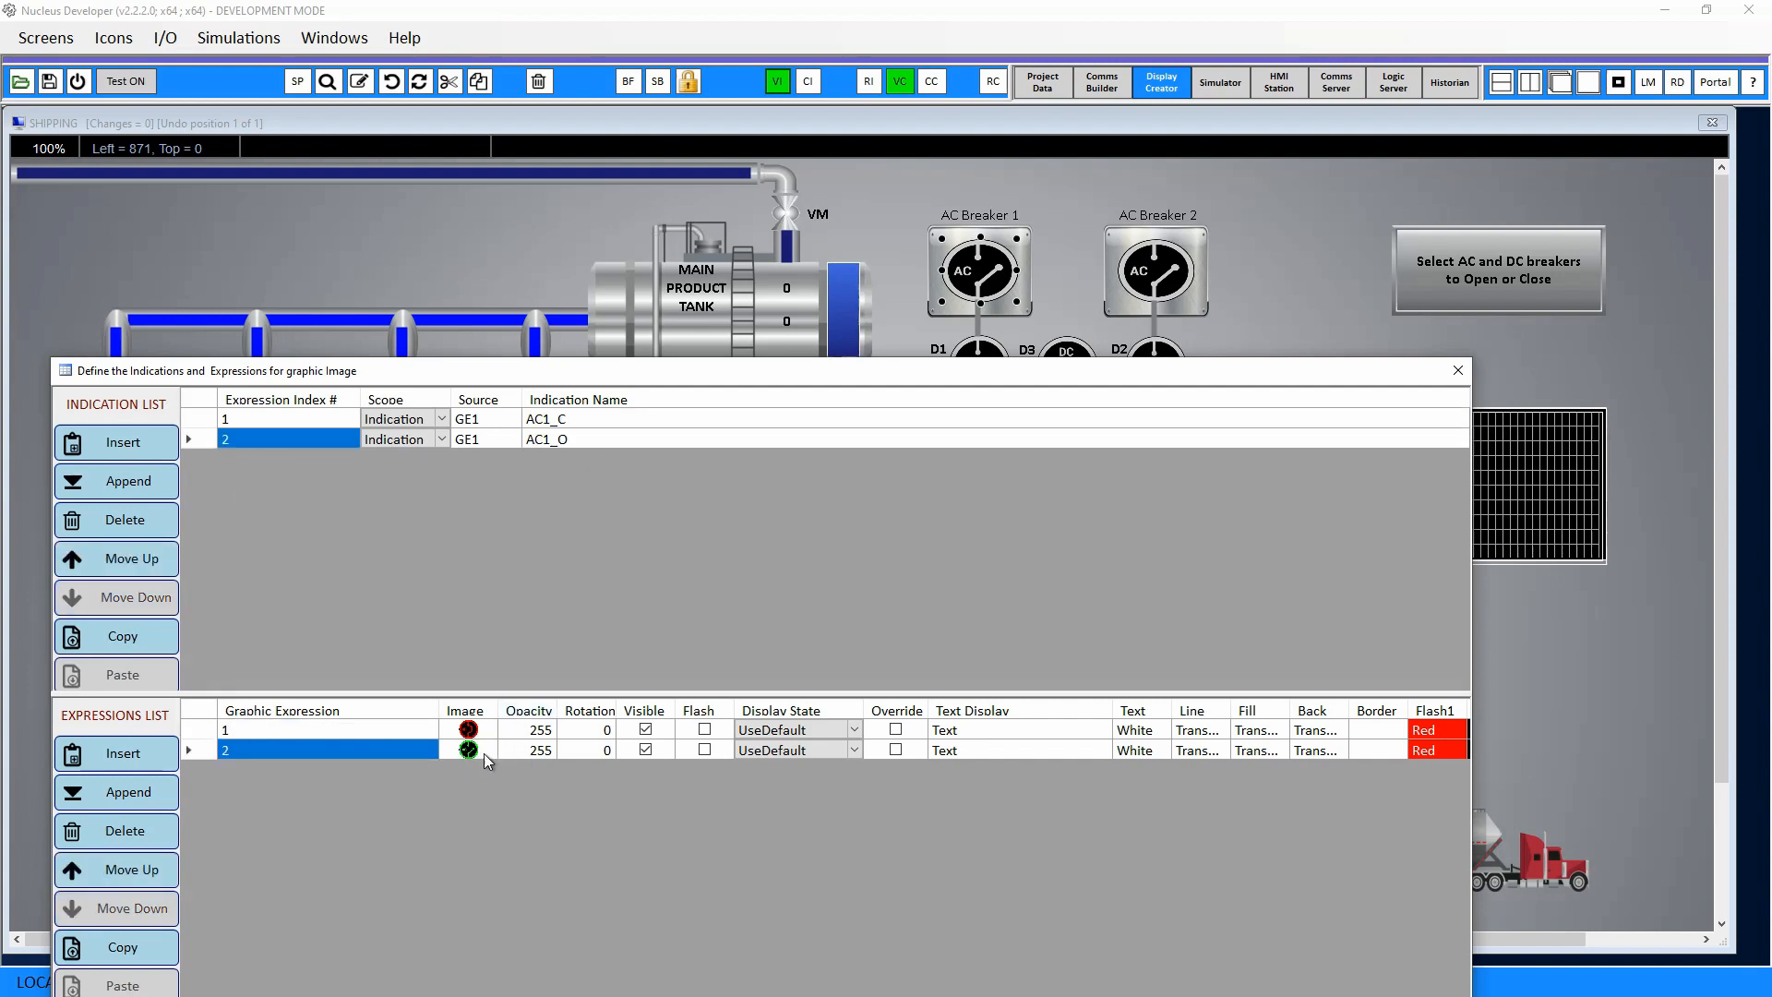
{"action": "left_click", "coordinate": [1458, 371]}
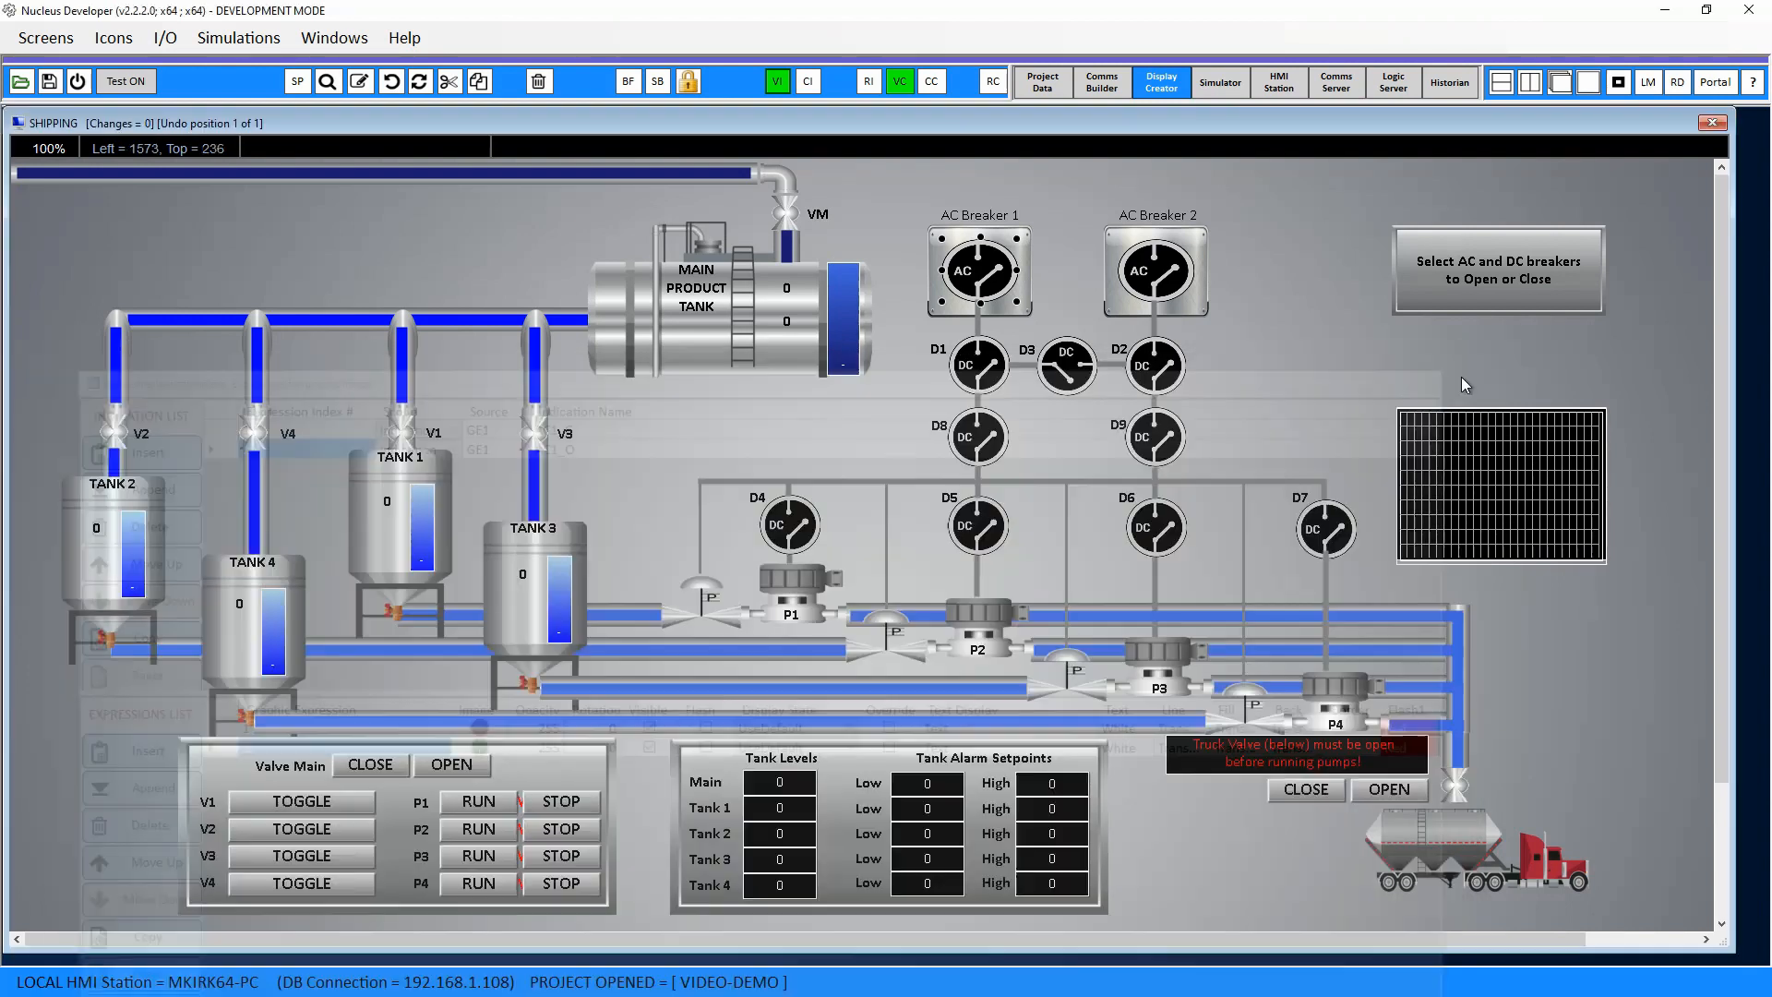
Select the lines linking AC Breaker 1, D1 and D8 on the SHIPPING screen and bring the CalcValue_Example.png diagram into view
{"action": "left_click", "coordinate": [981, 334]}
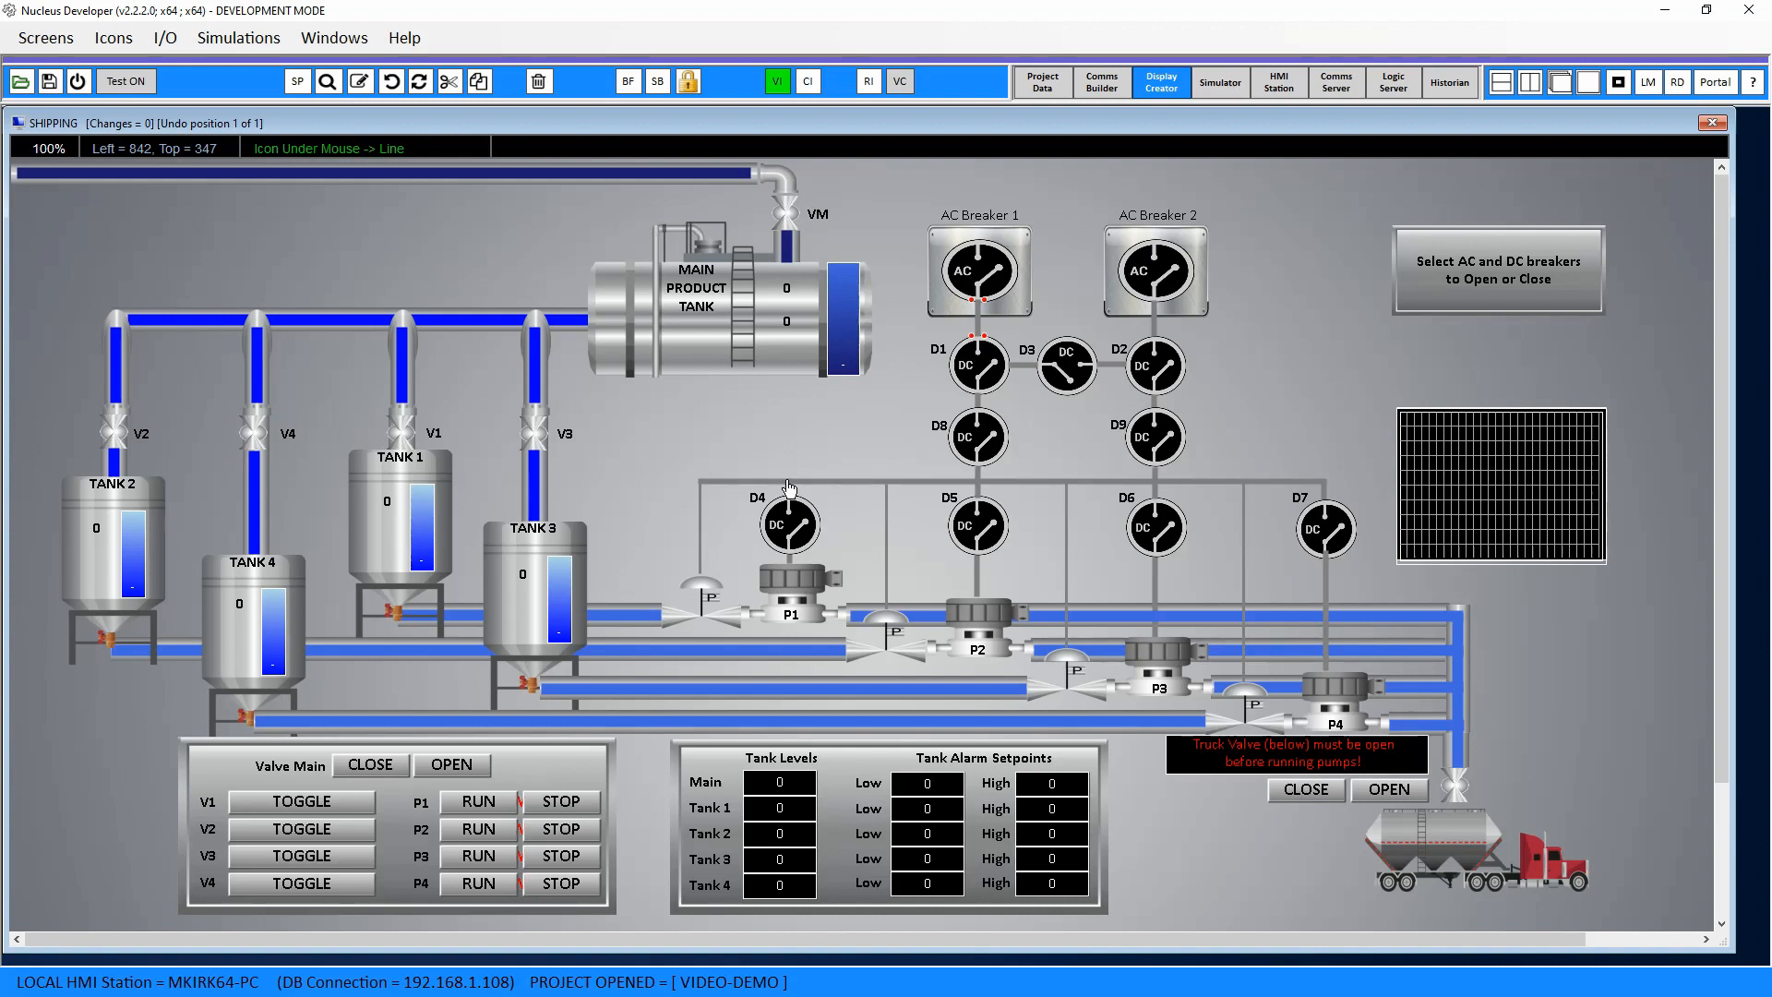
{"action": "left_click", "coordinate": [979, 407]}
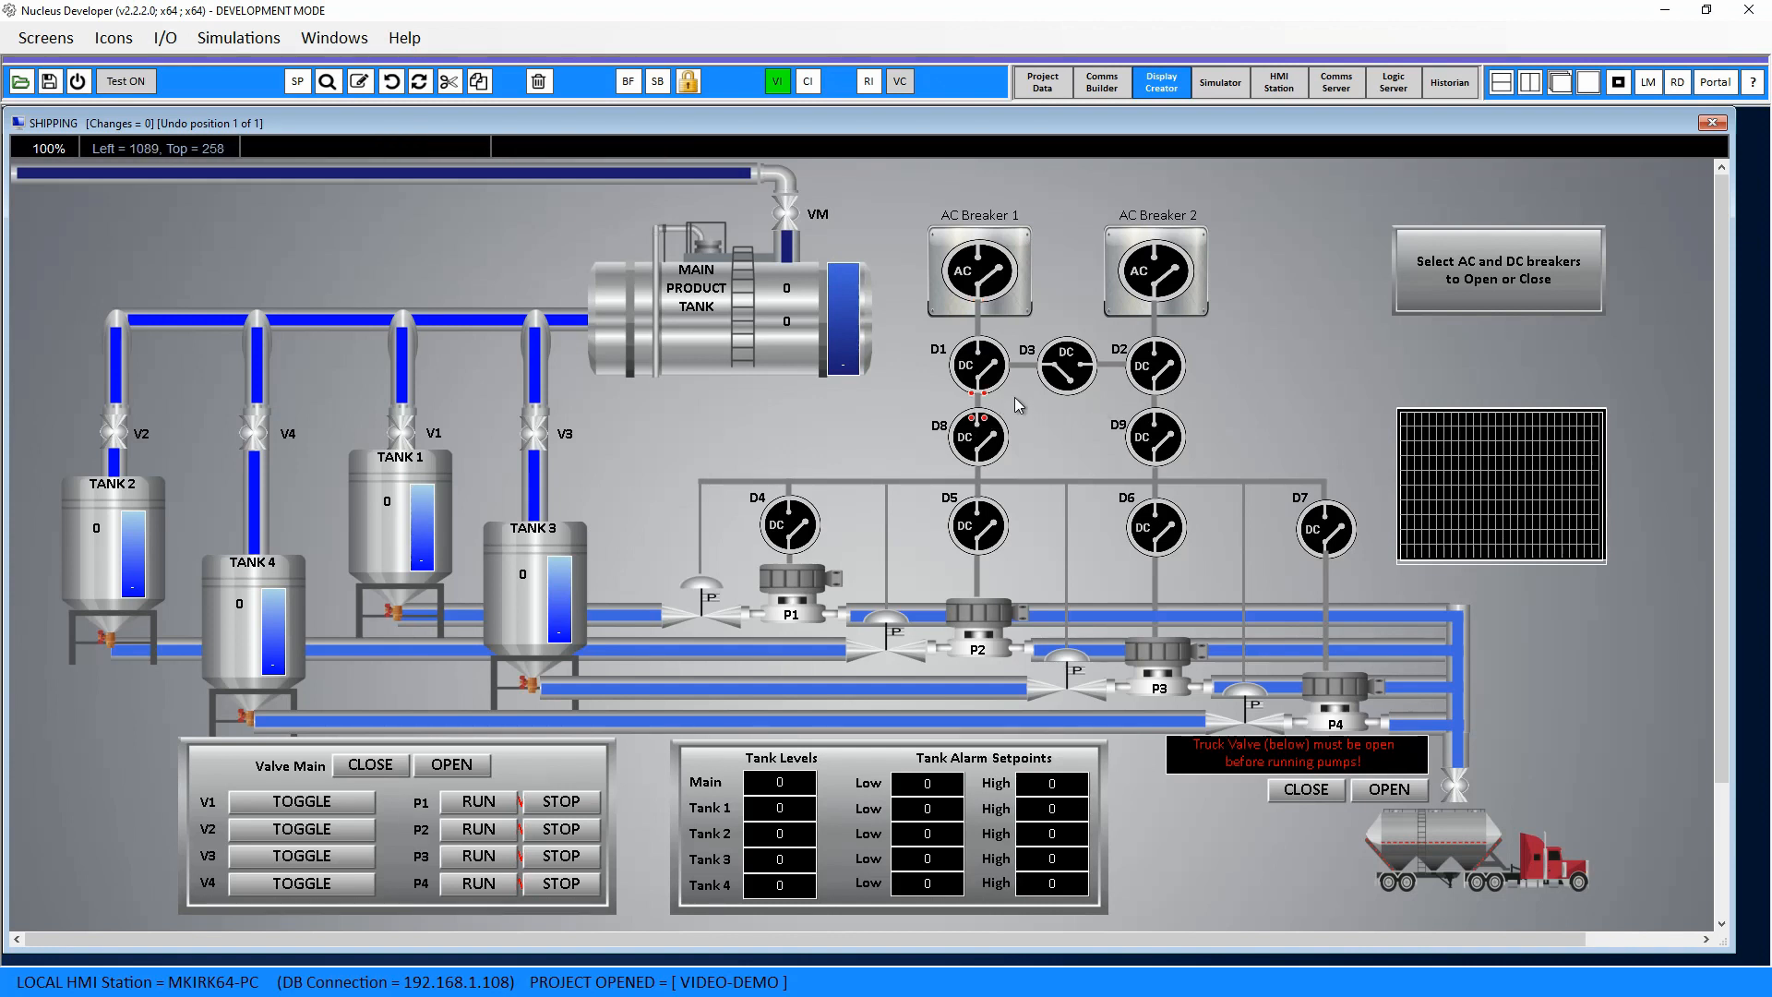
{"action": "left_click_drag", "start_coordinate": [1771, 64], "coordinate": [743, 181]}
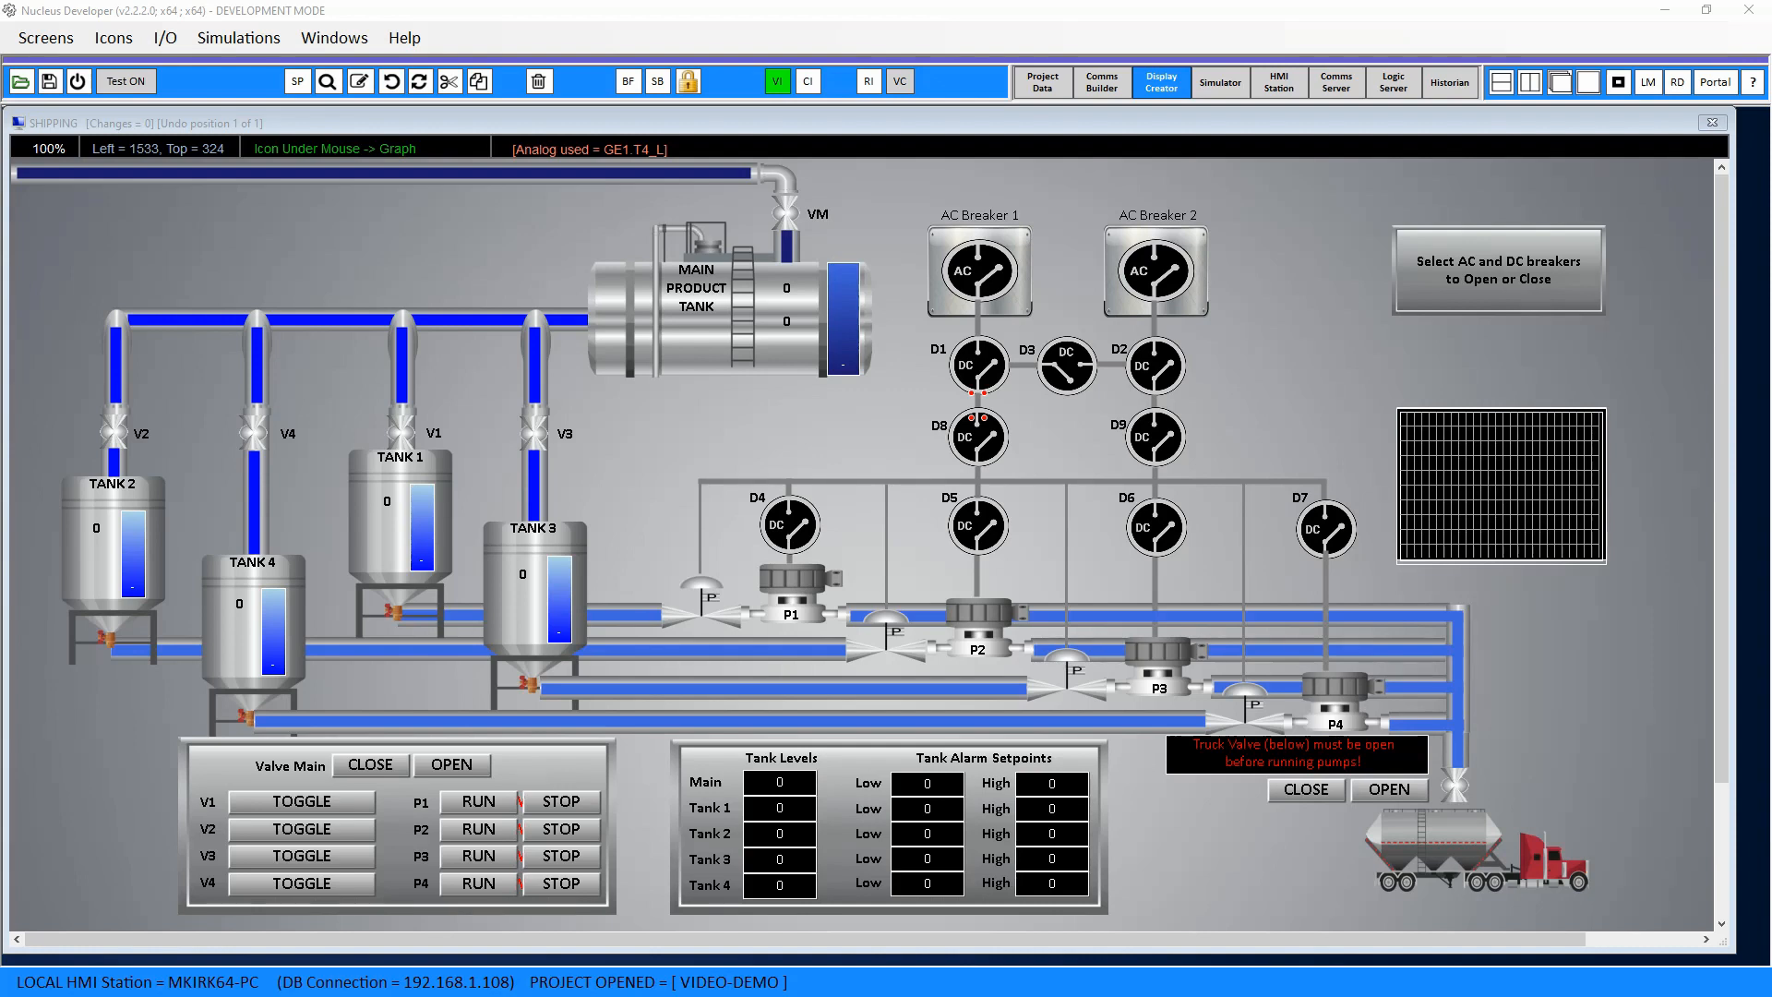
Return to the calculated values in Project Data and trace Bus_Power pathway 1*5*4*7 through AC1_Power, DC3_C, DC2_C and DC9_C, comparing it with CalcValue_Example.png
{"action": "left_click", "coordinate": [1043, 82]}
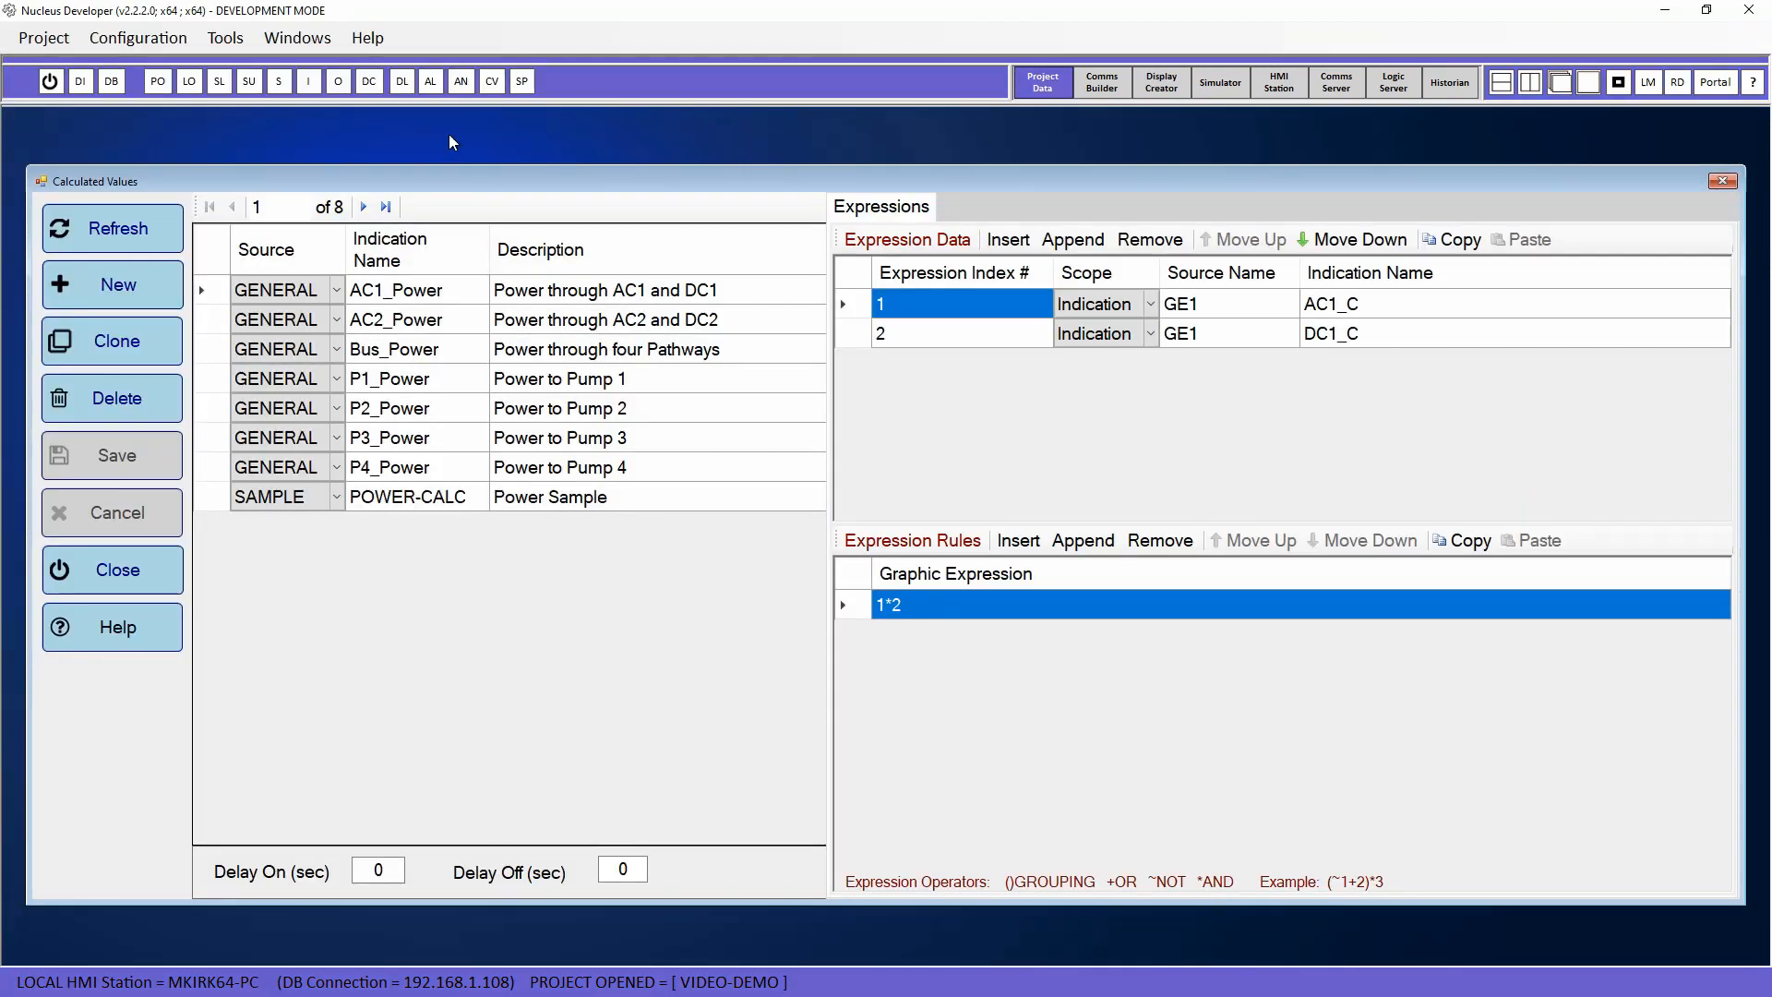
{"action": "left_click", "coordinate": [417, 359]}
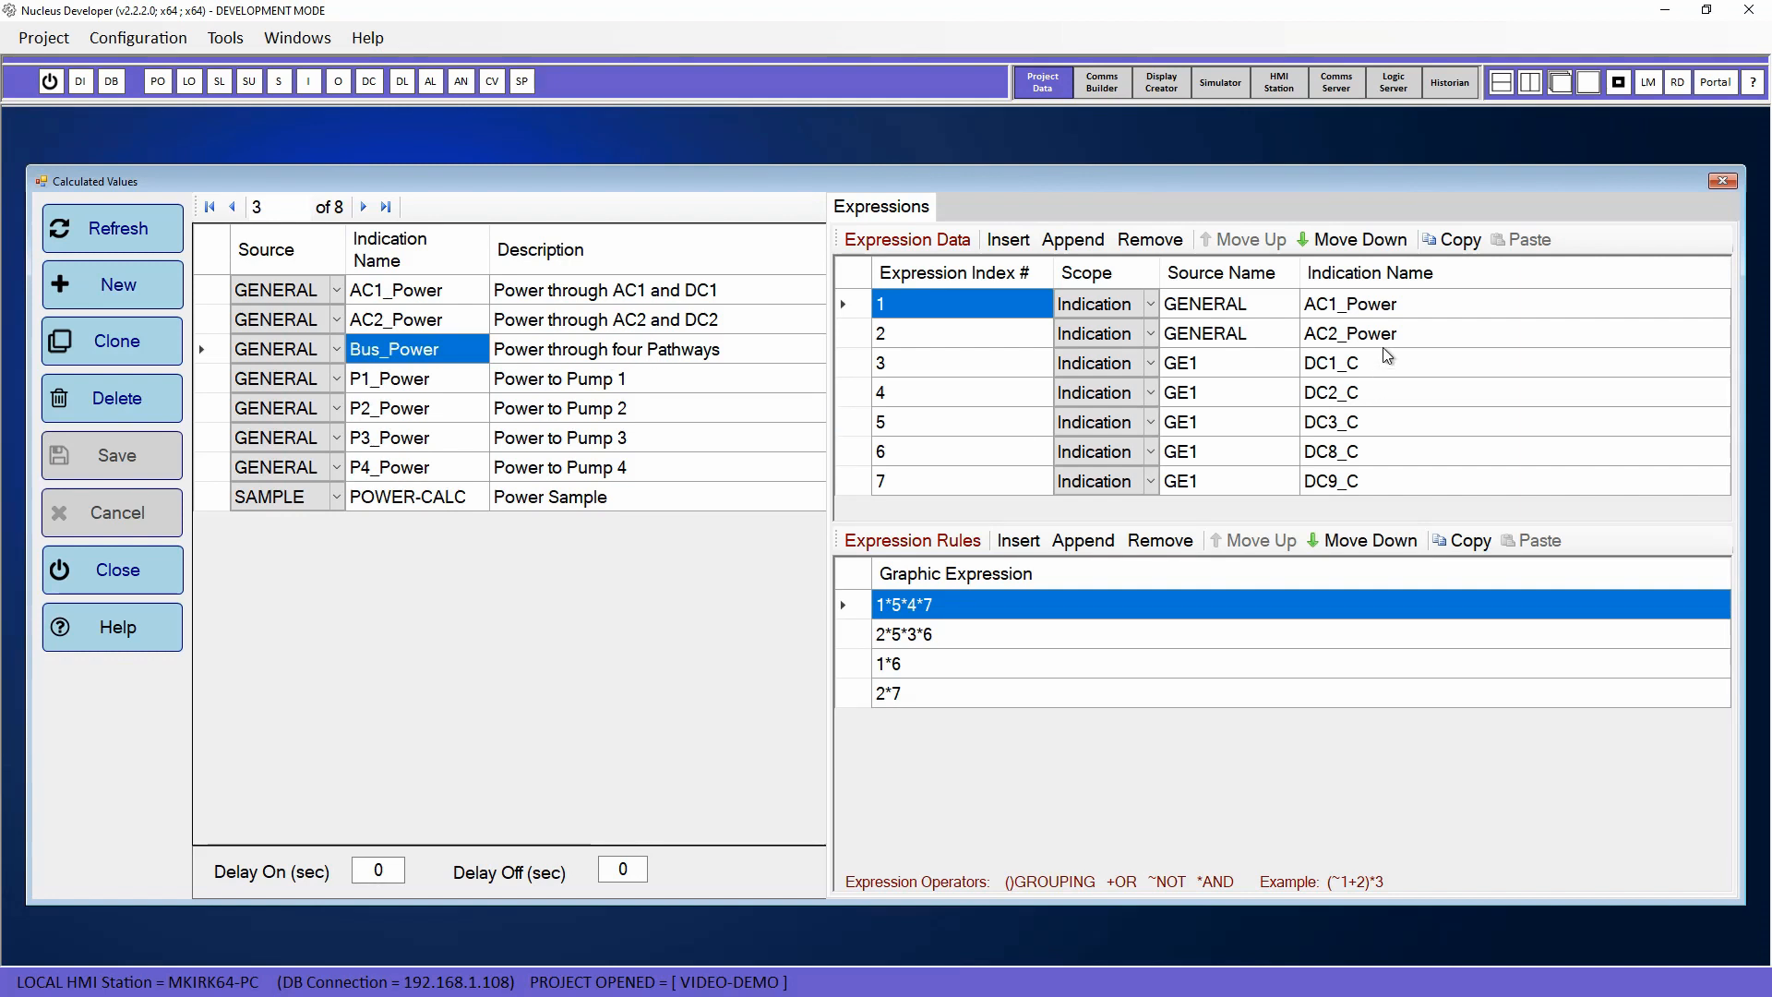
{"action": "left_click", "coordinate": [1384, 314]}
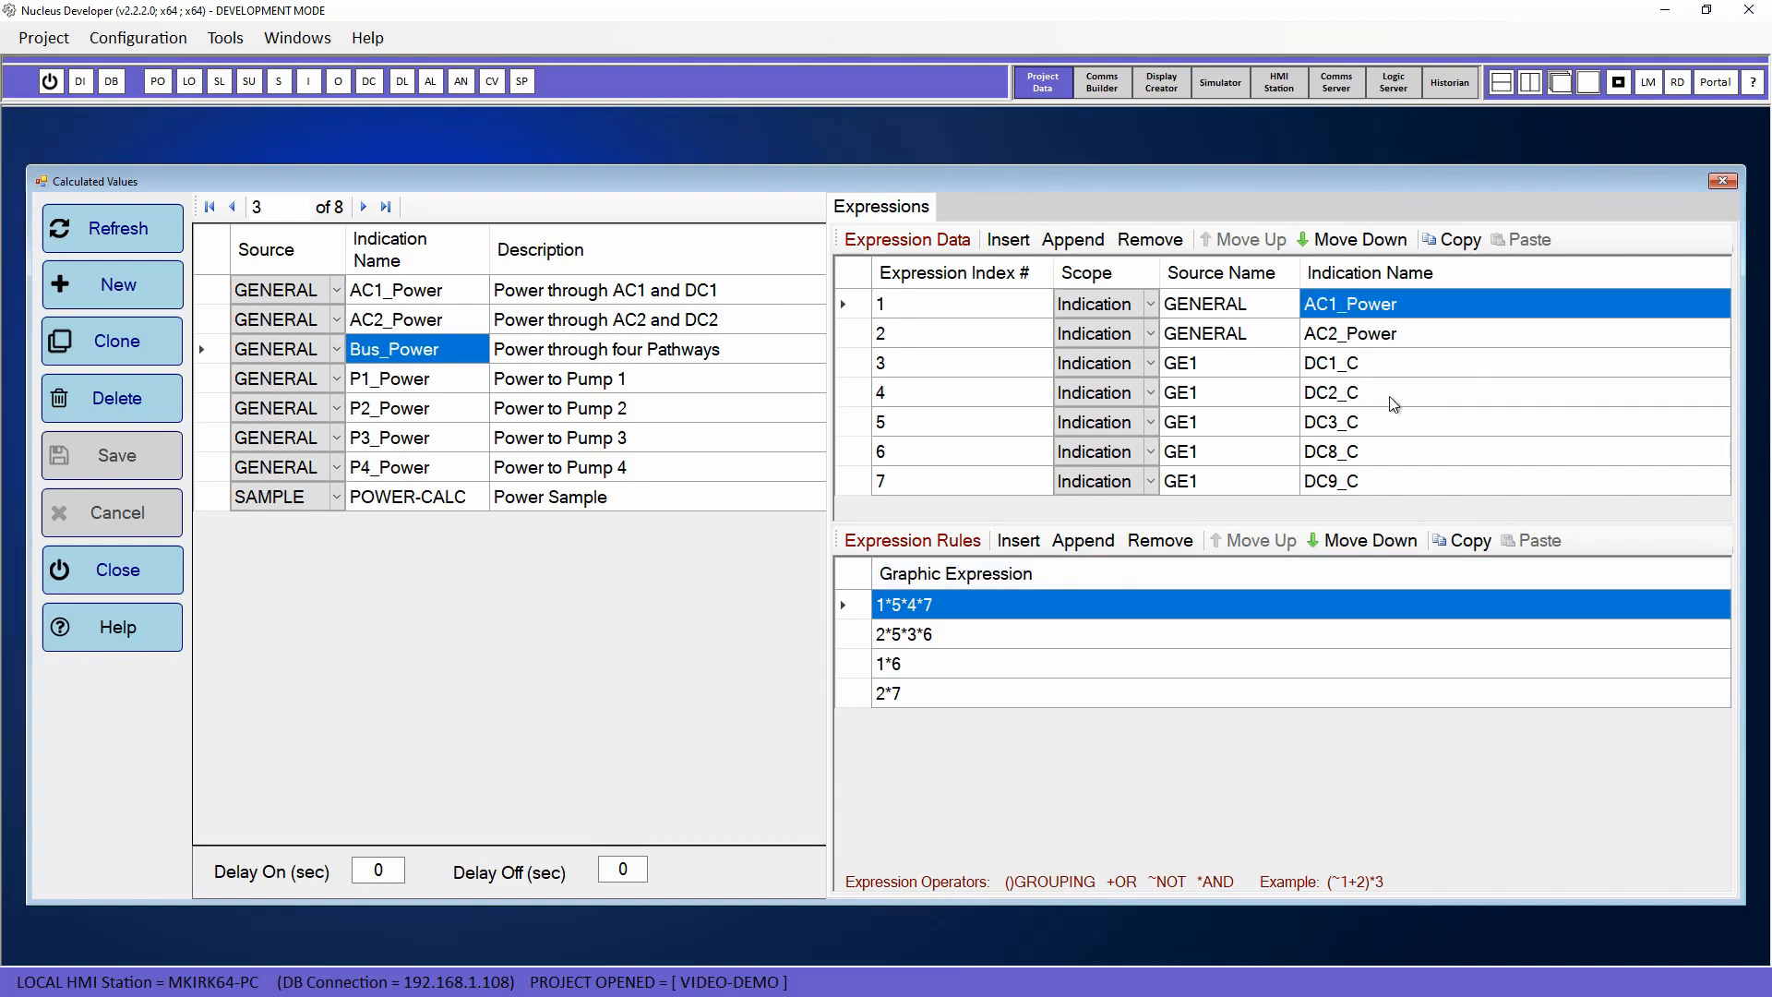
{"action": "left_click", "coordinate": [1366, 424]}
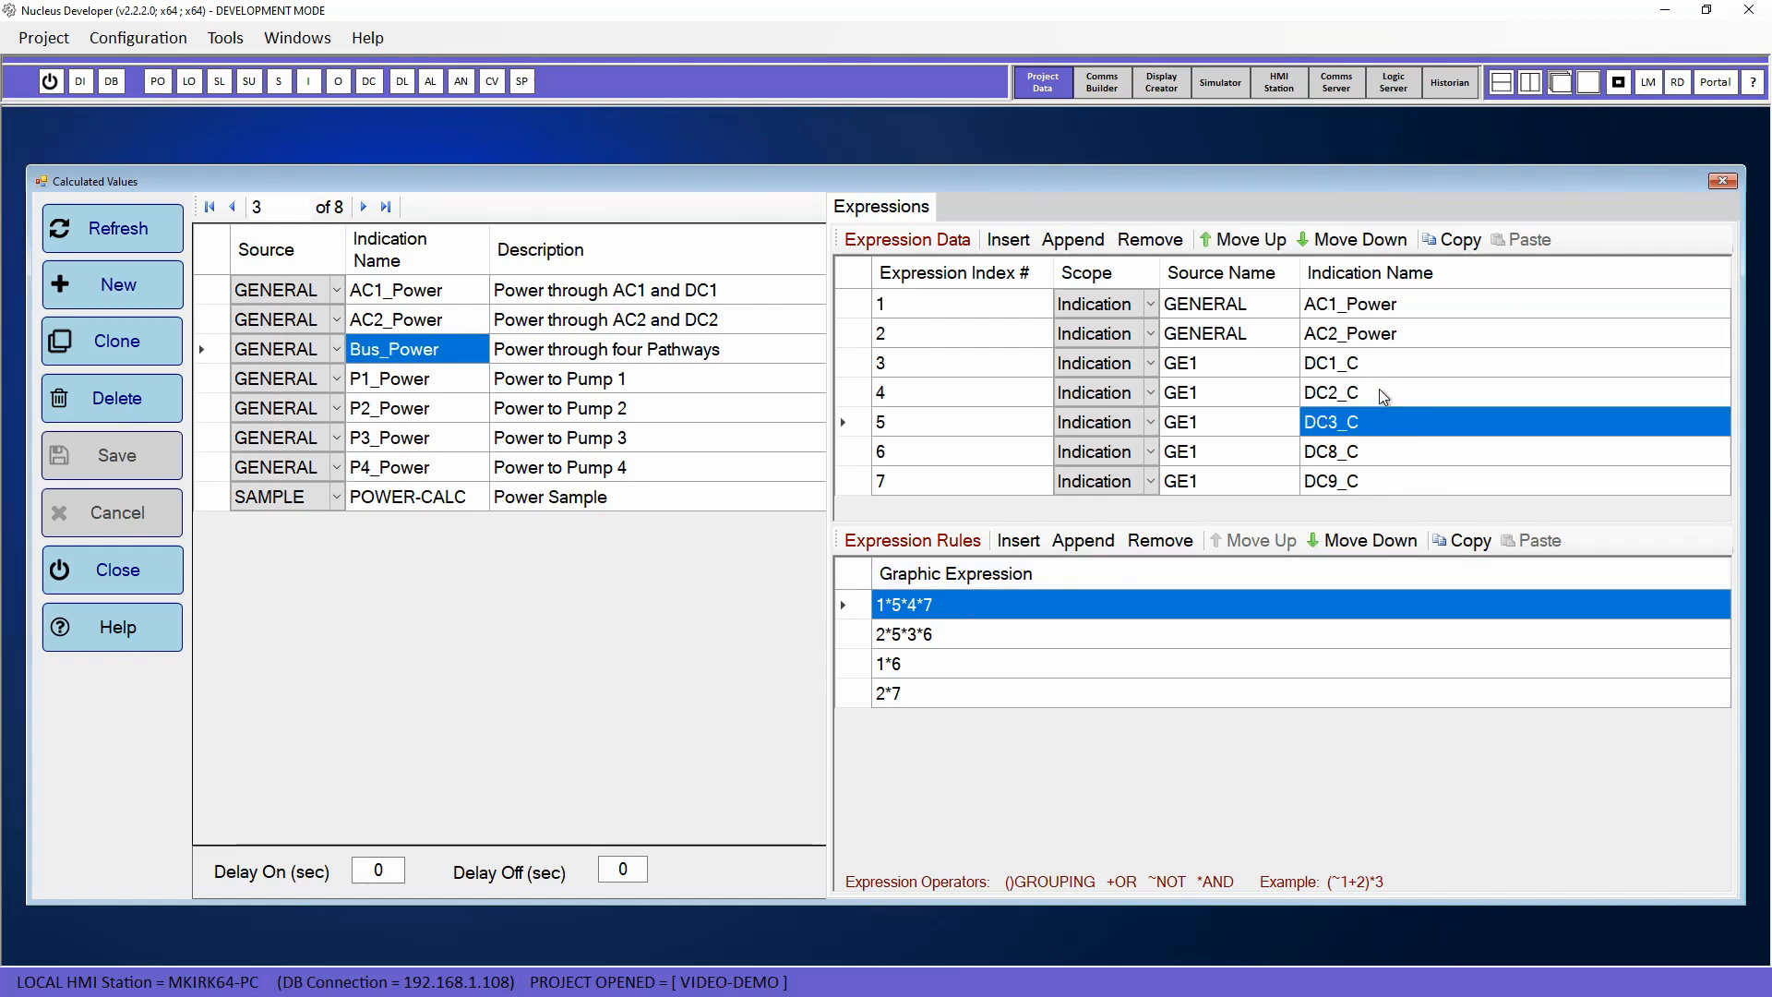
{"action": "left_click", "coordinate": [1384, 397]}
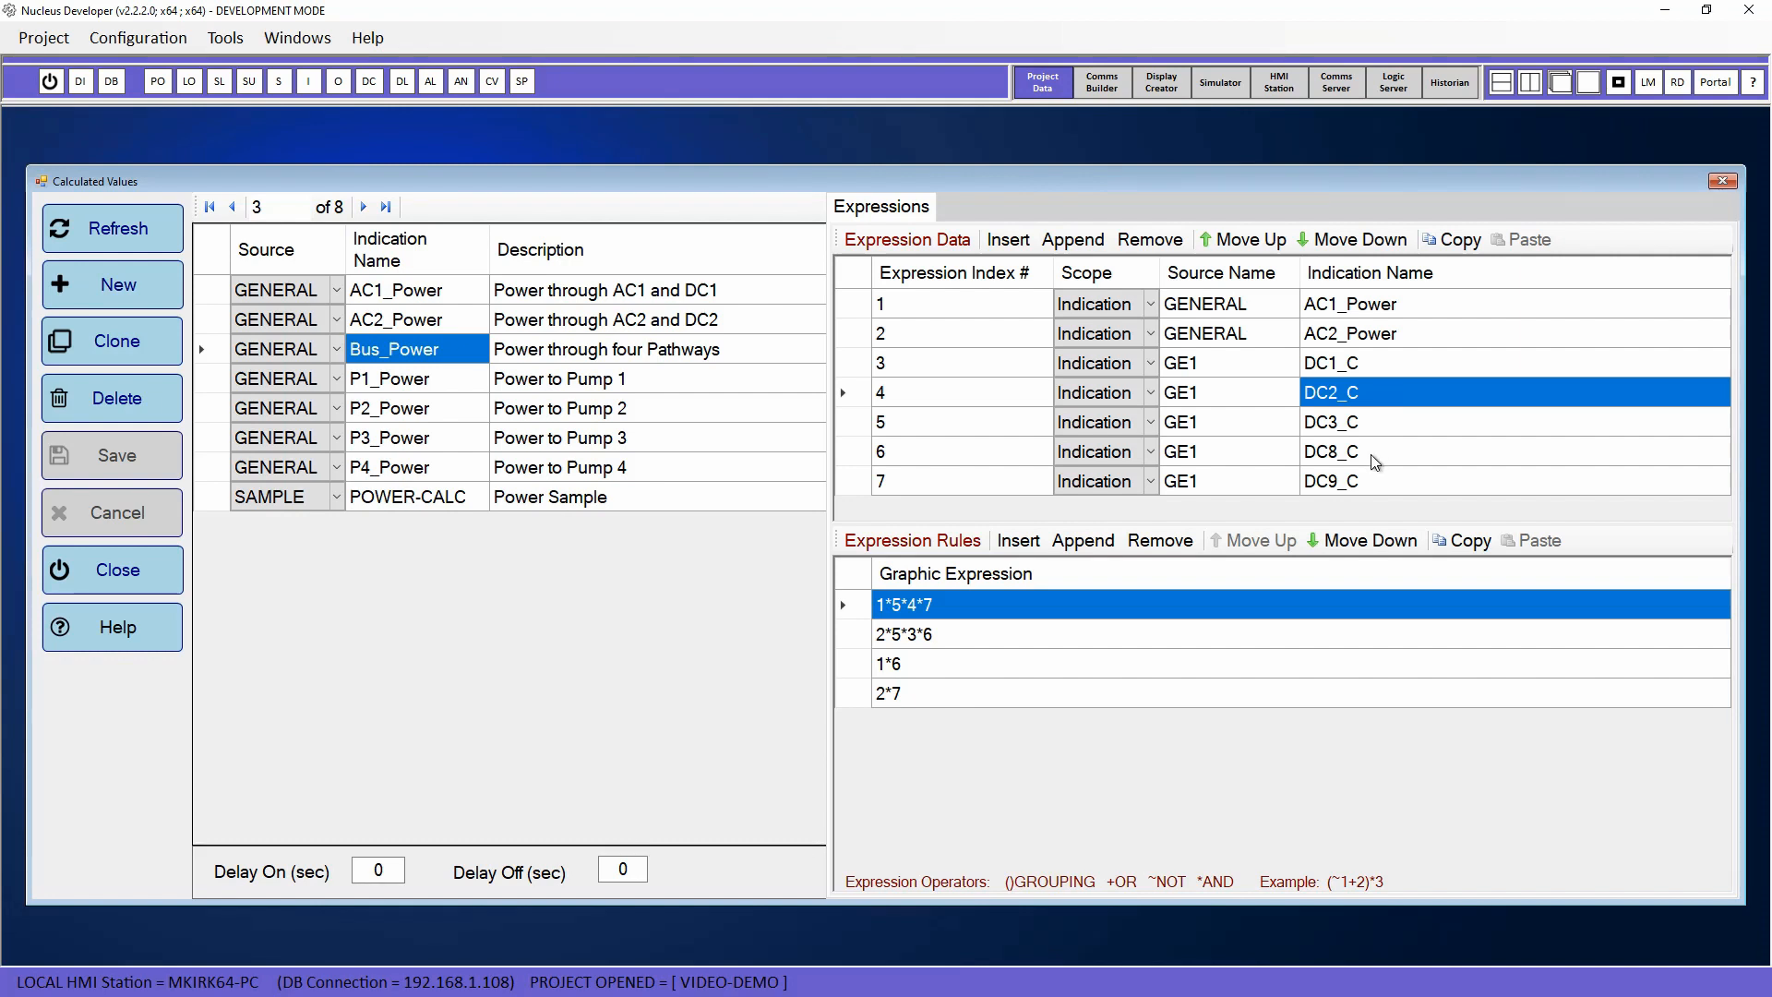
{"action": "left_click", "coordinate": [1376, 489]}
{"action": "left_click", "coordinate": [923, 488]}
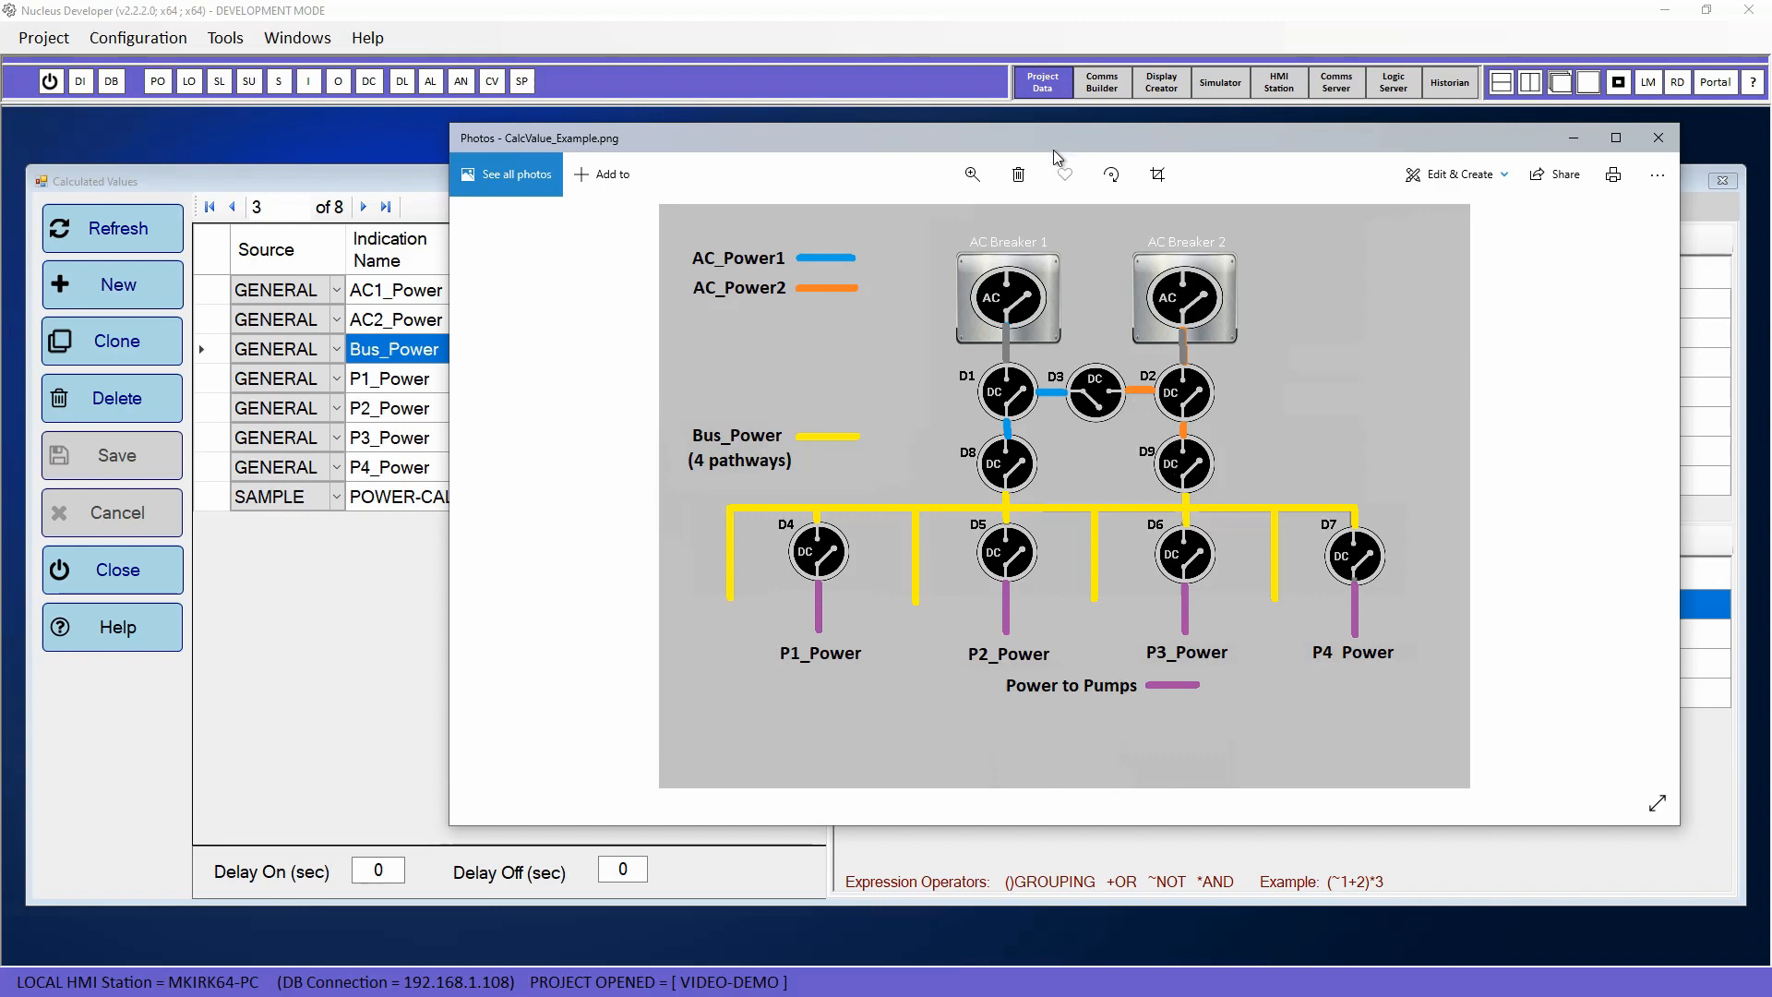
{"action": "key", "text": "alt+F4"}
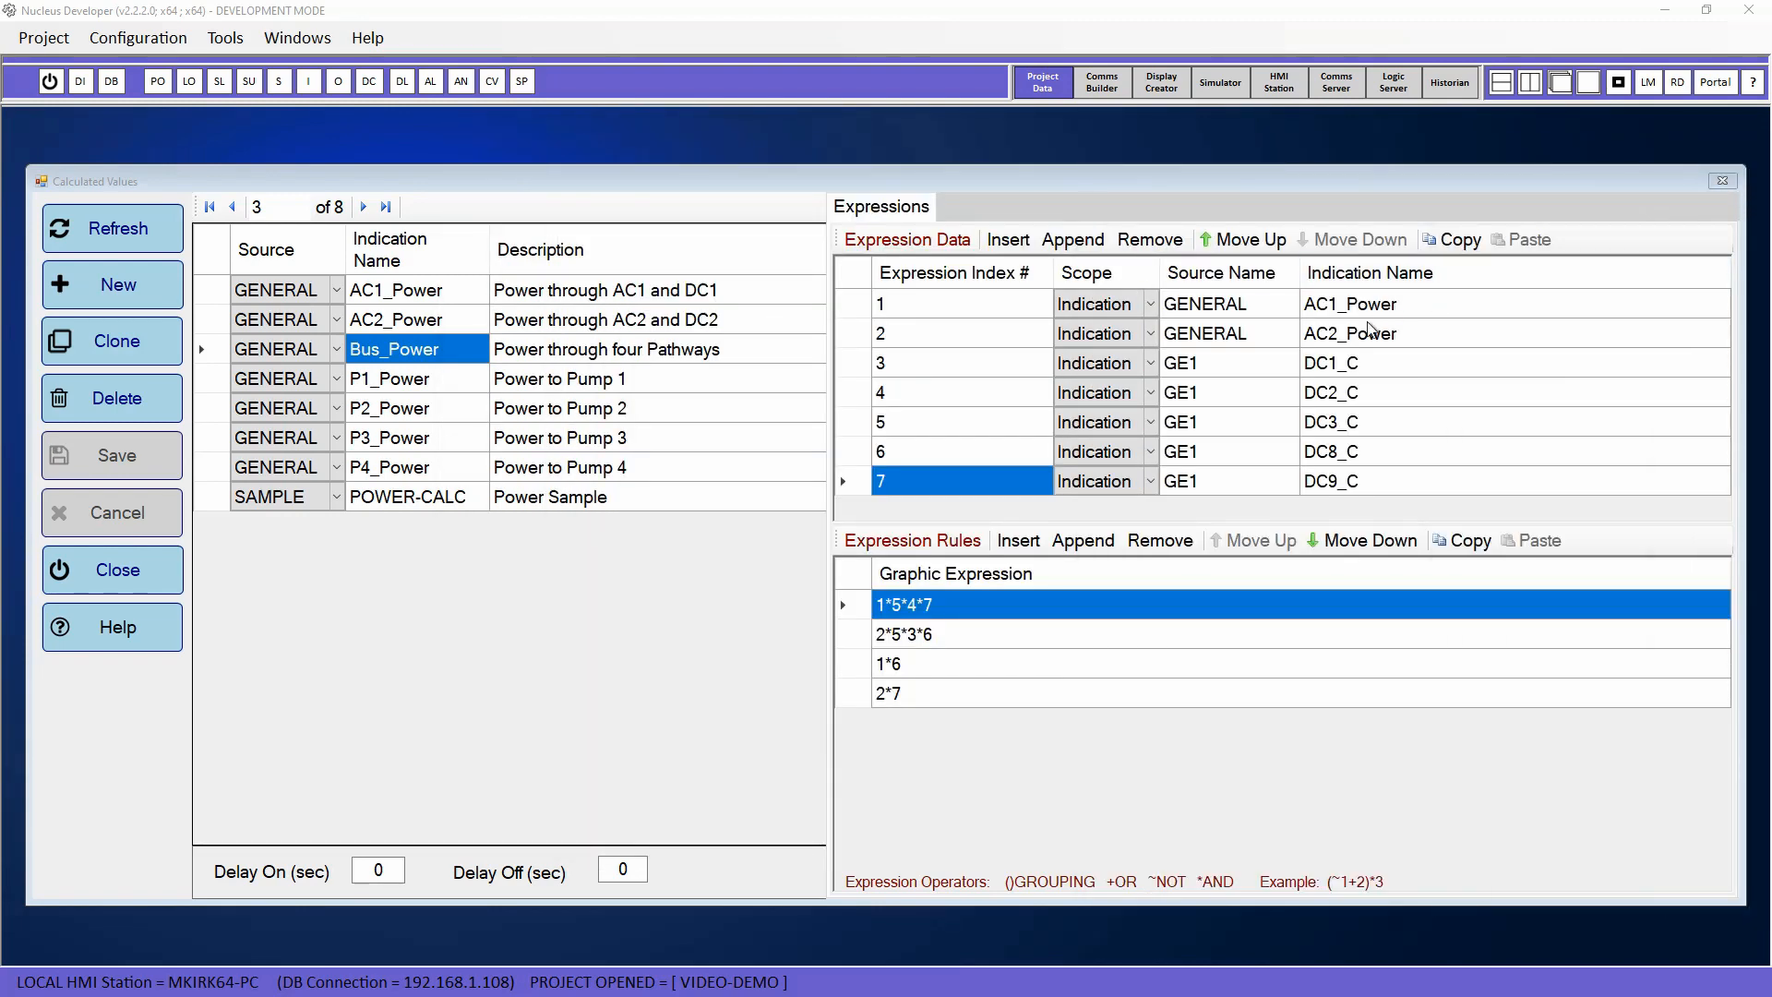
Trace Bus_Power pathway 2*5*3*6 through AC2_Power, DC3_C, DC1_C and DC8_C, and compare it with the CalcValue_Example.png diagram
{"action": "left_click", "coordinate": [1370, 337]}
{"action": "left_click", "coordinate": [1348, 424]}
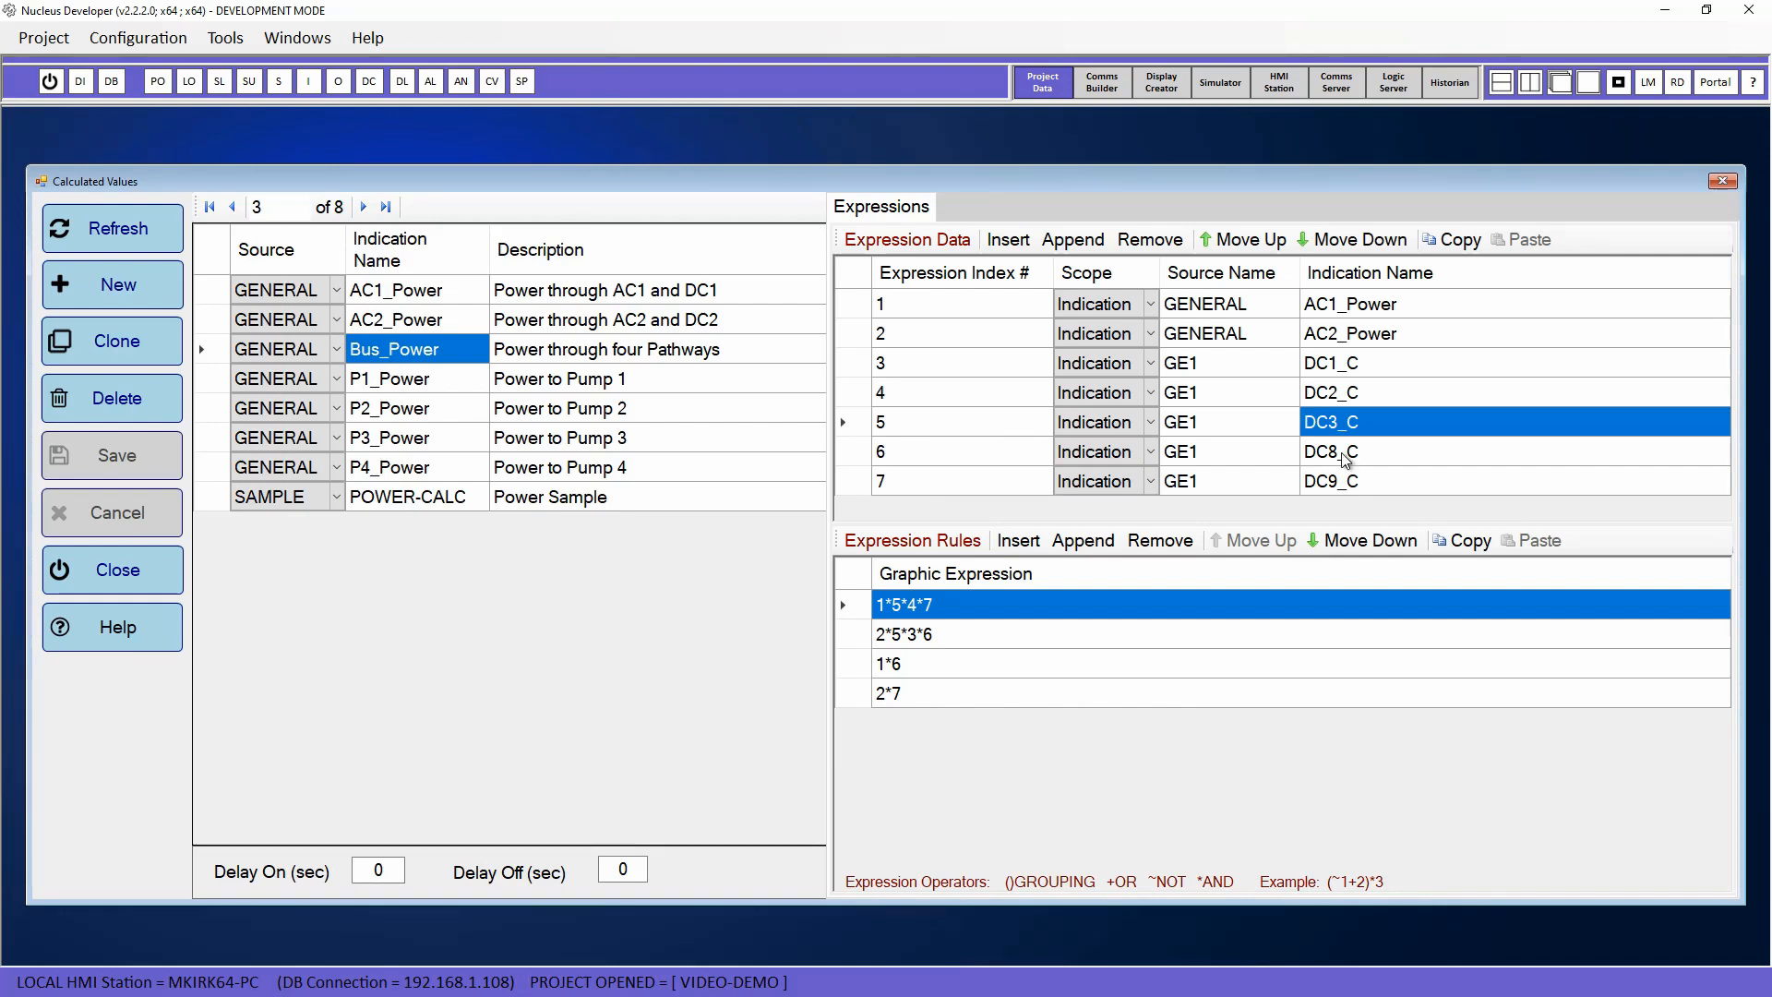
{"action": "left_click", "coordinate": [1371, 364]}
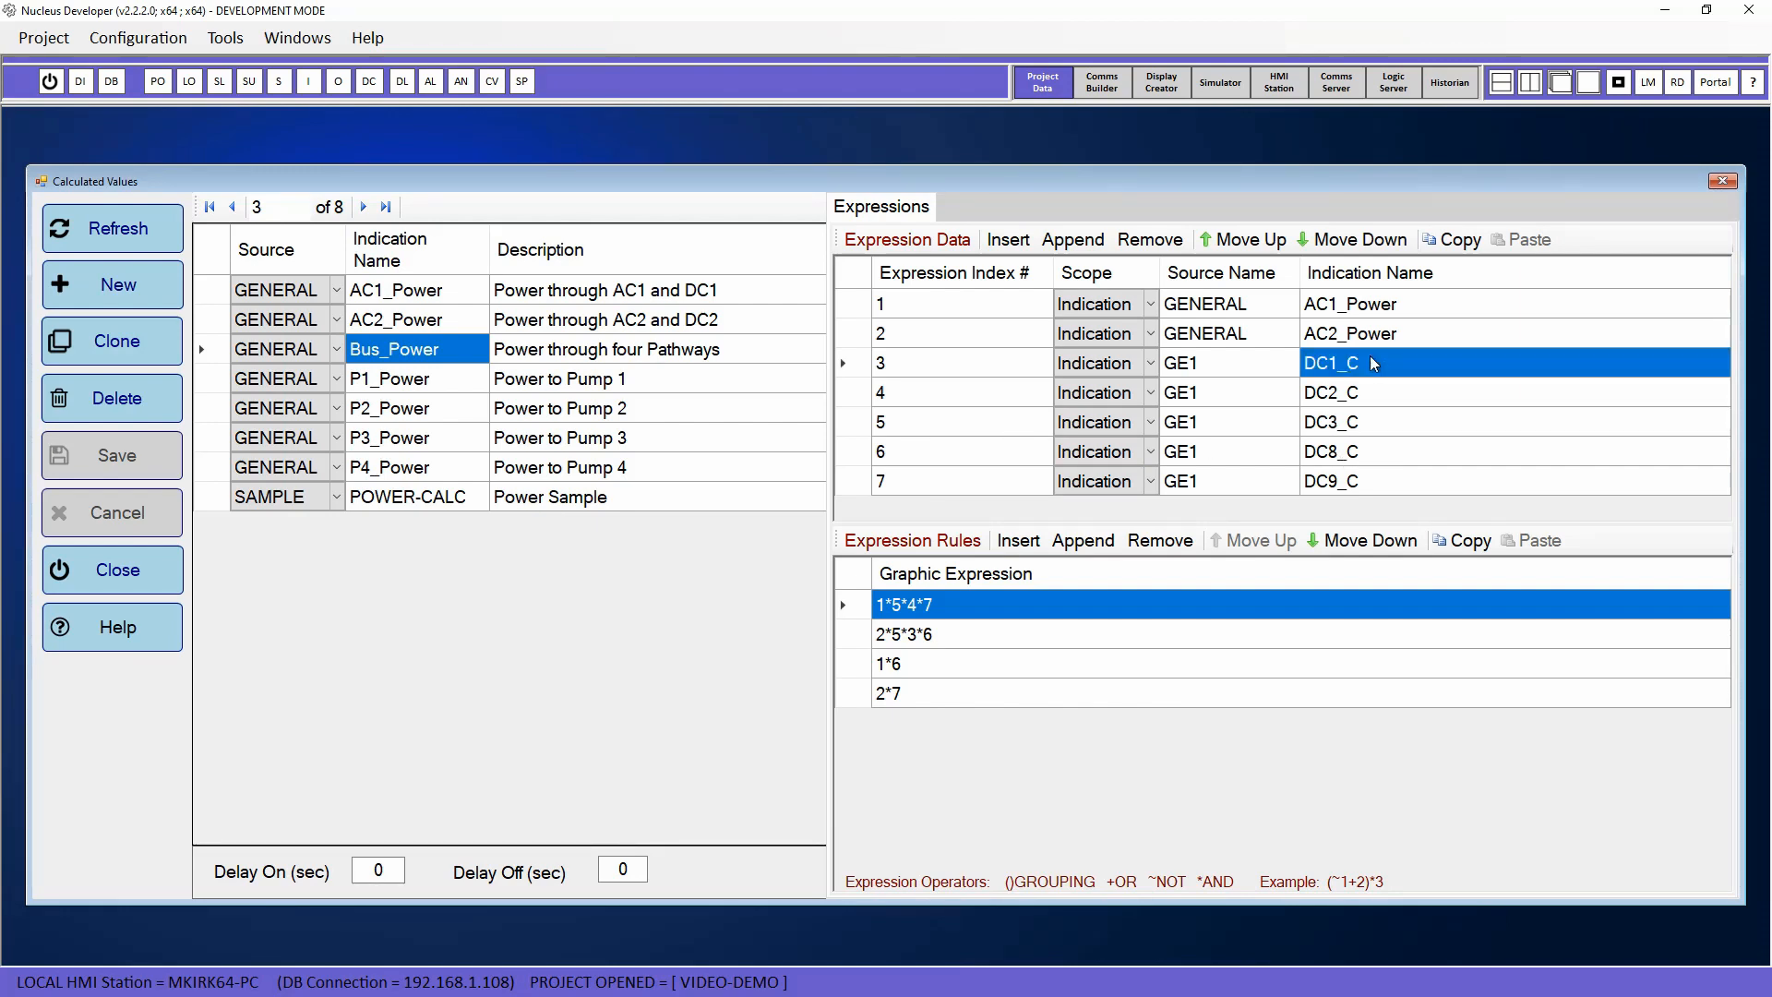
{"action": "left_click", "coordinate": [1373, 457]}
{"action": "key", "text": "alt+Tab"}
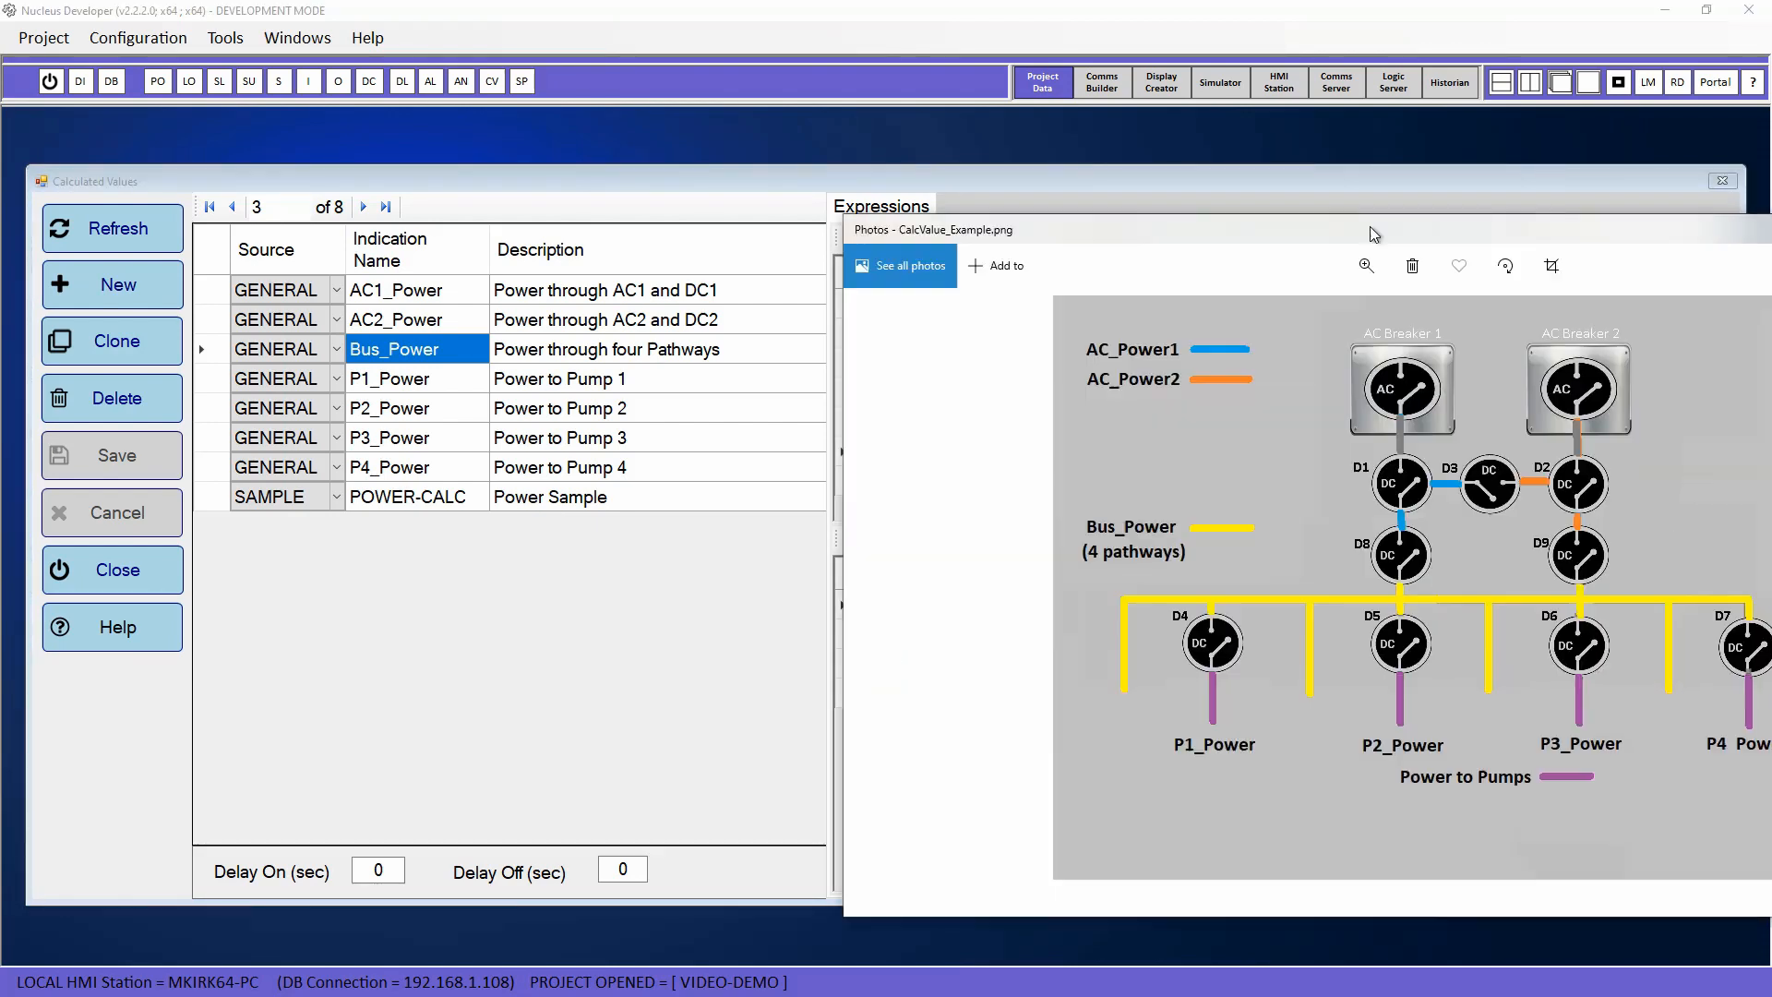
{"action": "left_click_drag", "start_coordinate": [1370, 225], "coordinate": [875, 162]}
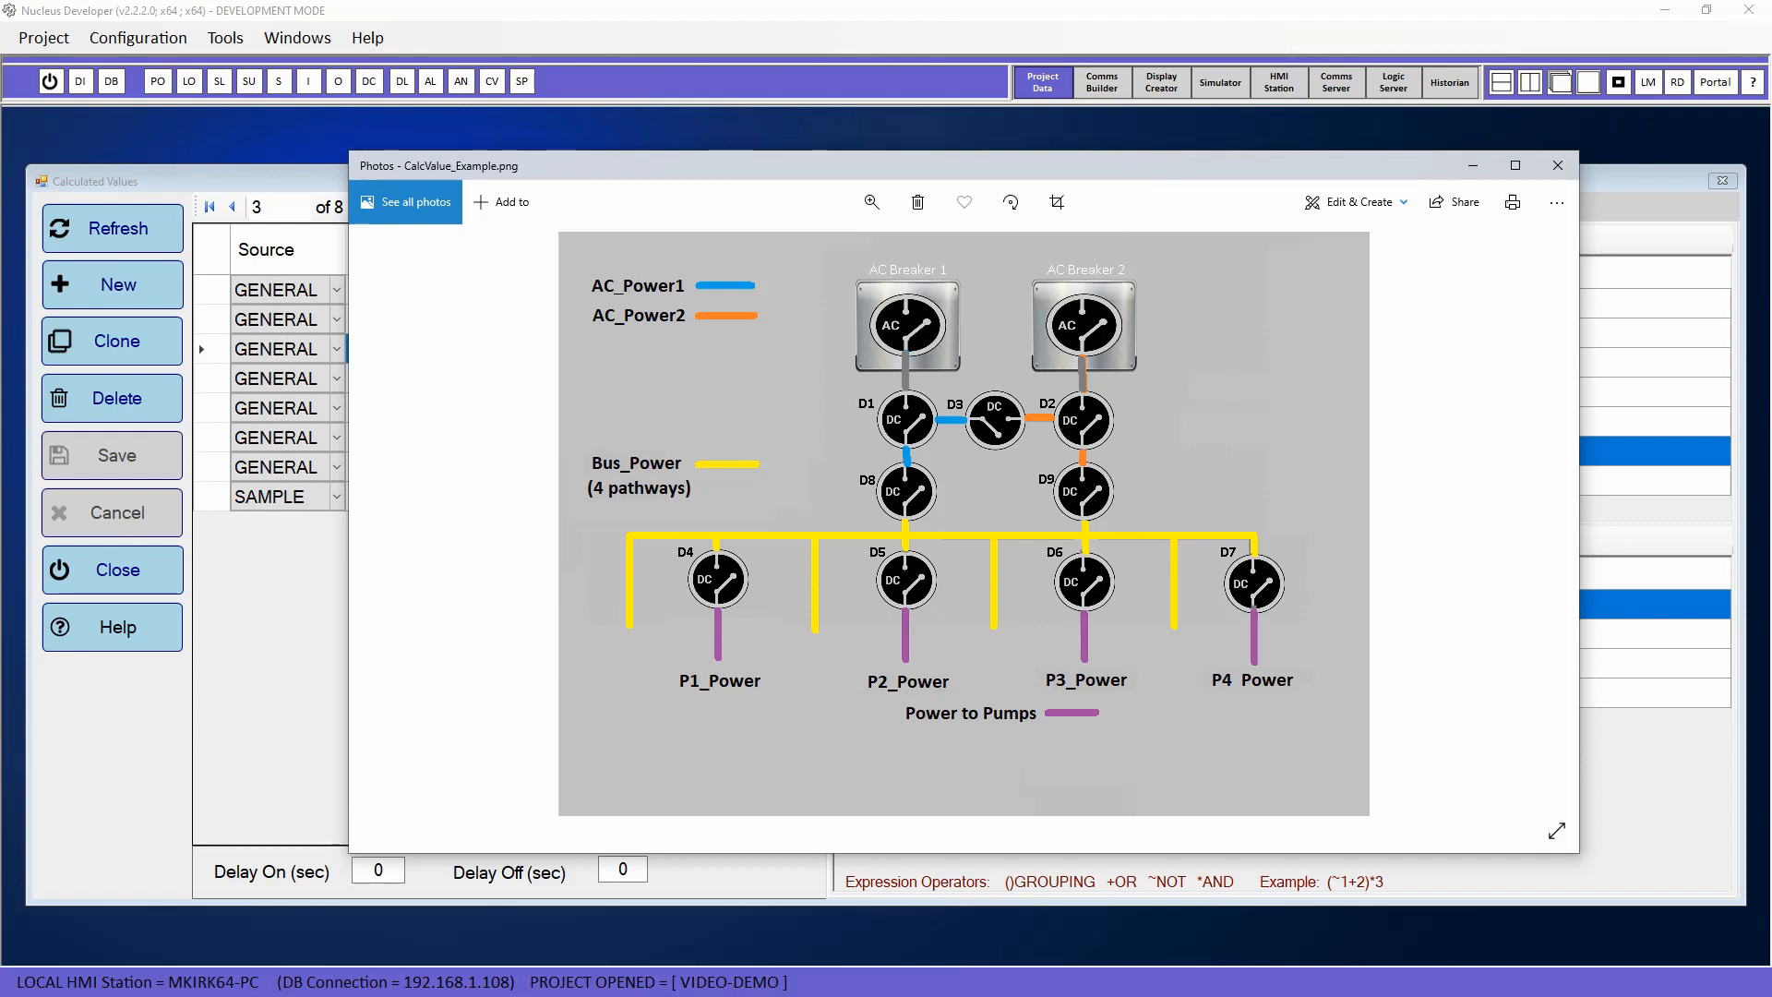
{"action": "left_click_drag", "start_coordinate": [1123, 166], "coordinate": [1771, 164]}
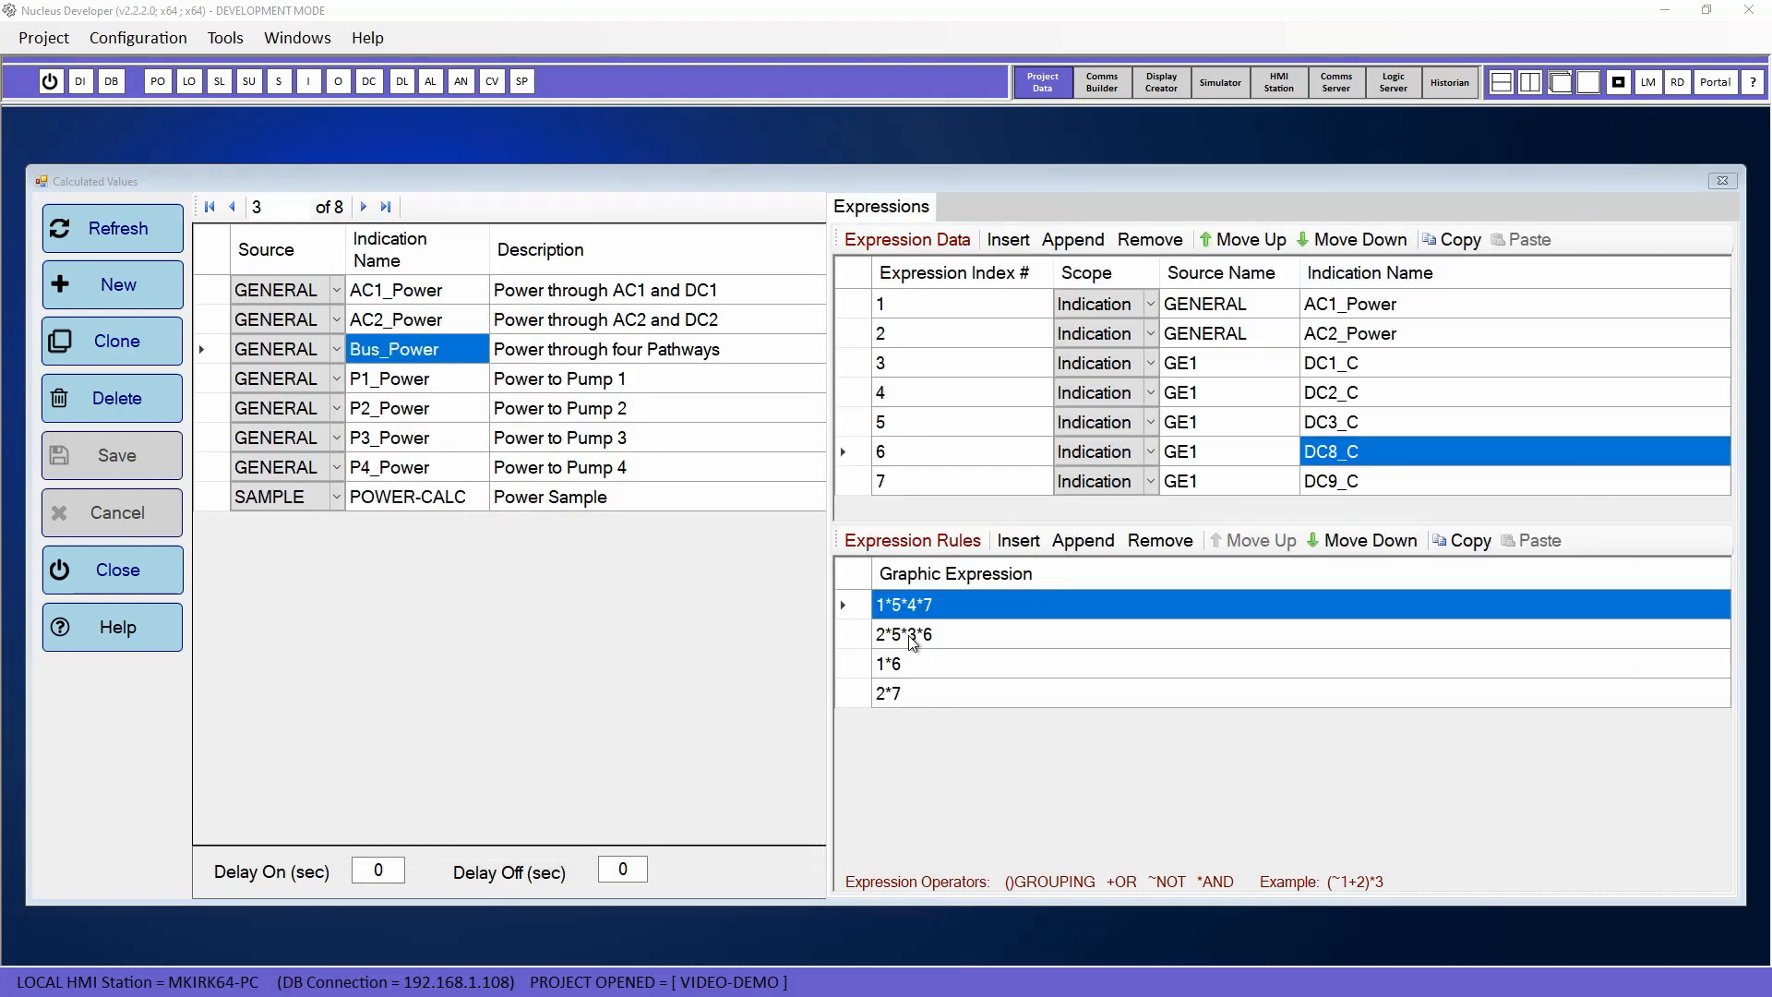
Trace Bus_Power pathway 1*6 through AC1_Power and DC8_C, and compare it with the CalcValue_Example.png diagram
{"action": "left_click", "coordinate": [914, 664]}
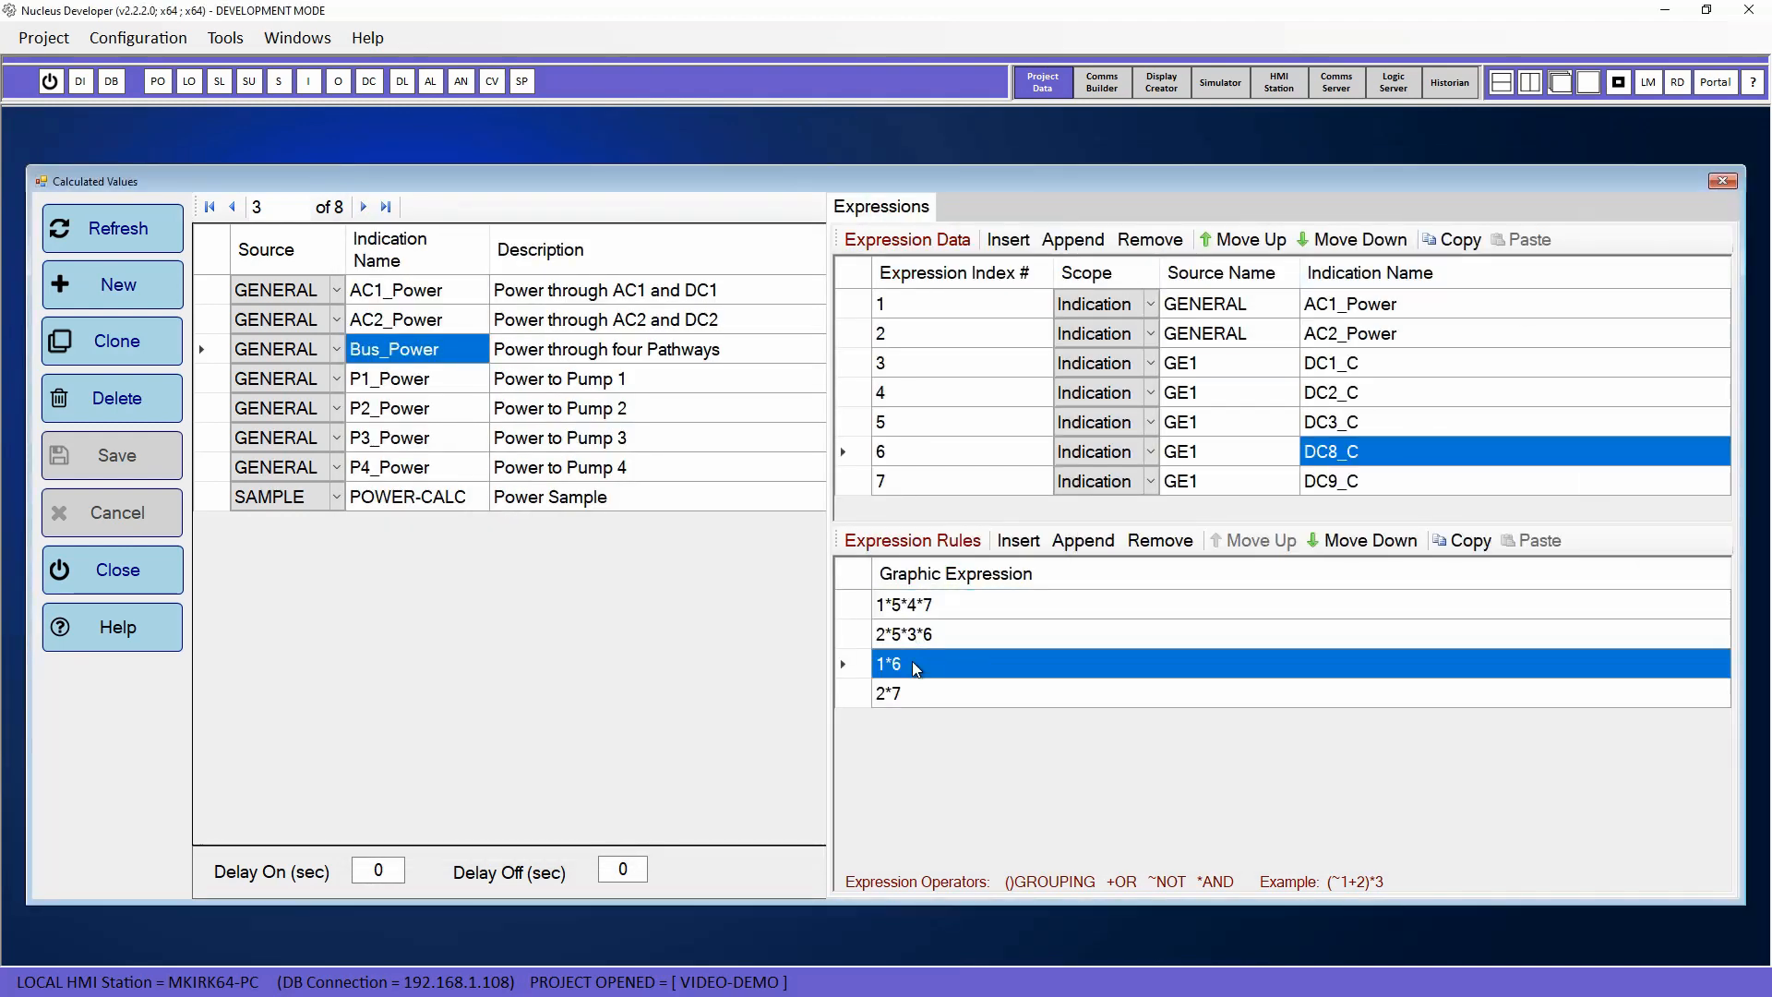
{"action": "left_click", "coordinate": [1400, 309]}
{"action": "left_click", "coordinate": [1376, 454]}
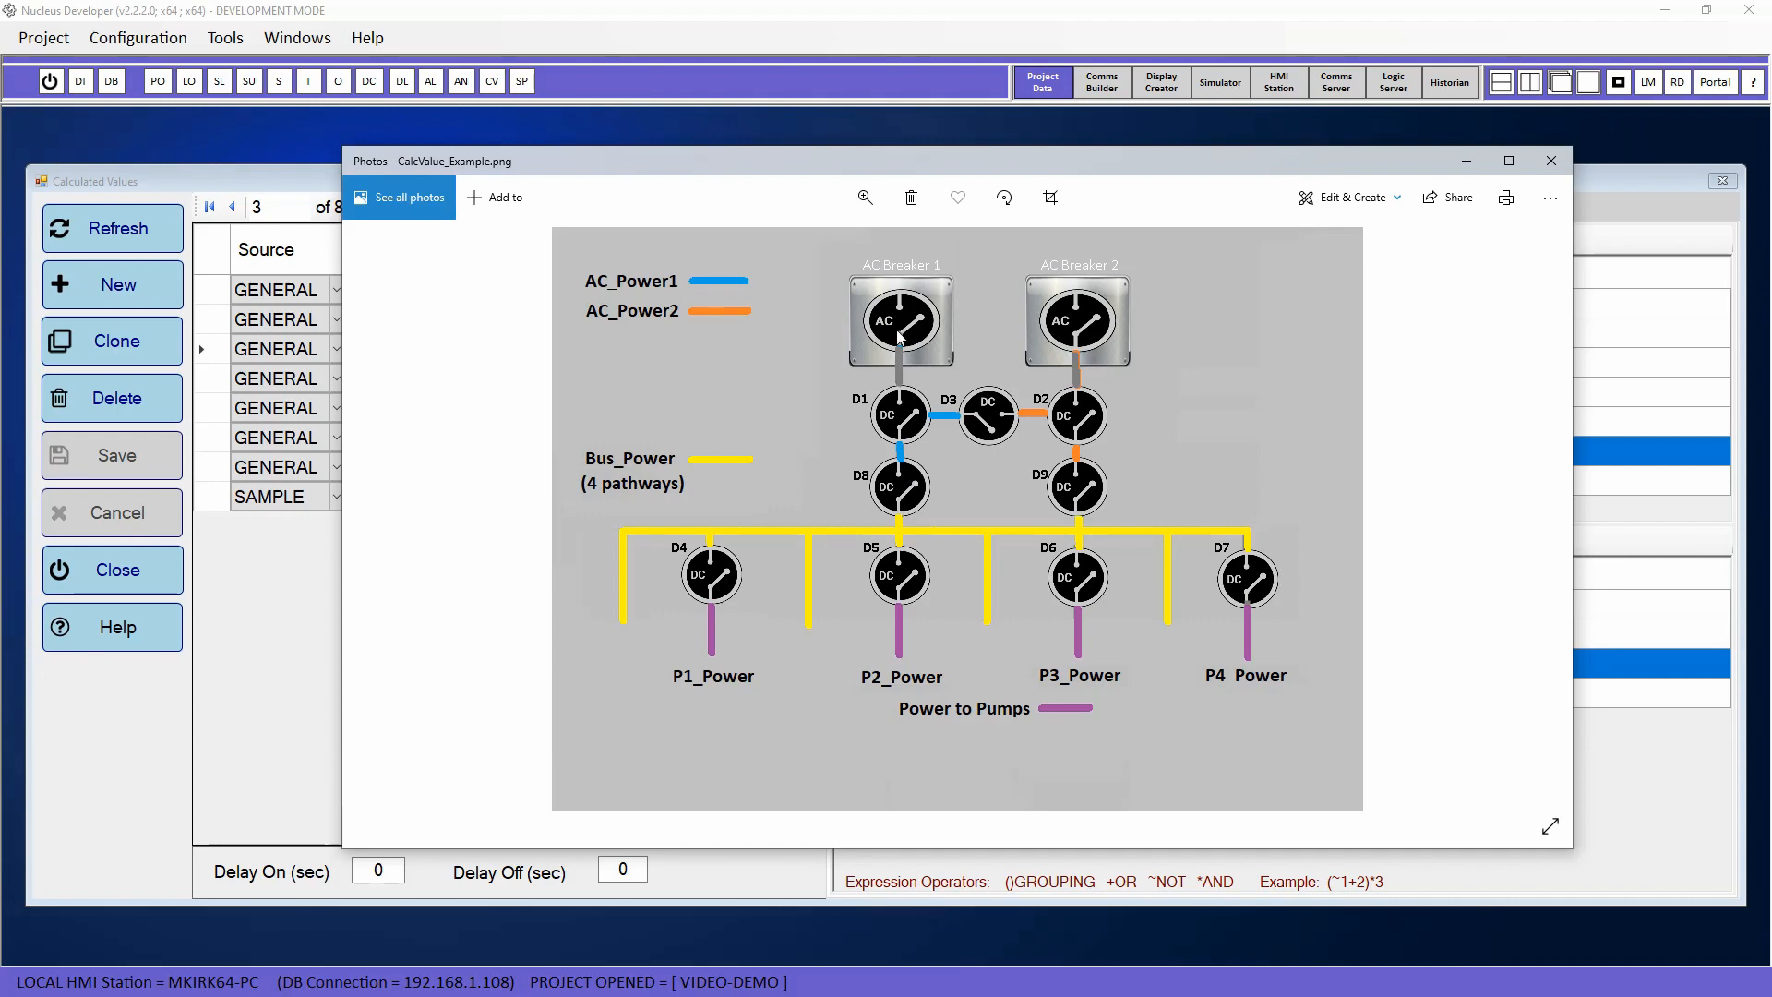
{"action": "left_click_drag", "start_coordinate": [880, 175], "coordinate": [1771, 168]}
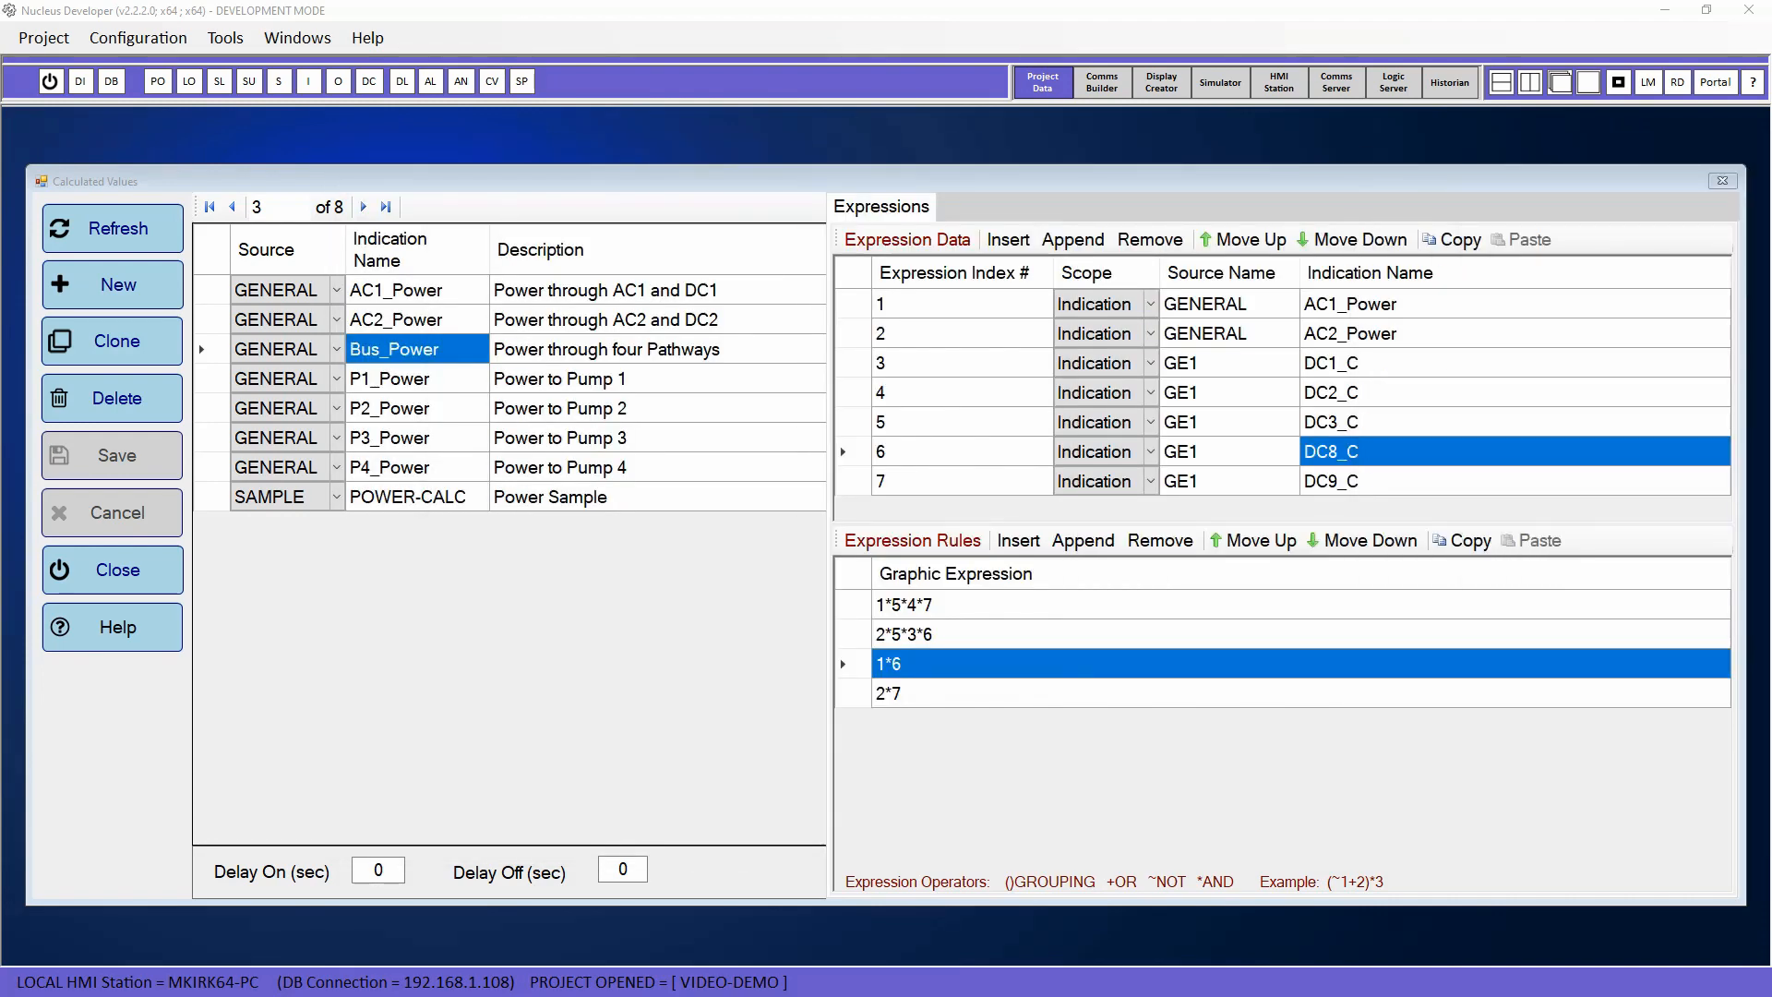
Trace Bus_Power pathway 2*7 through AC2_Power and DC9_C, and compare it with the CalcValue_Example.png diagram
{"action": "left_click", "coordinate": [1360, 335]}
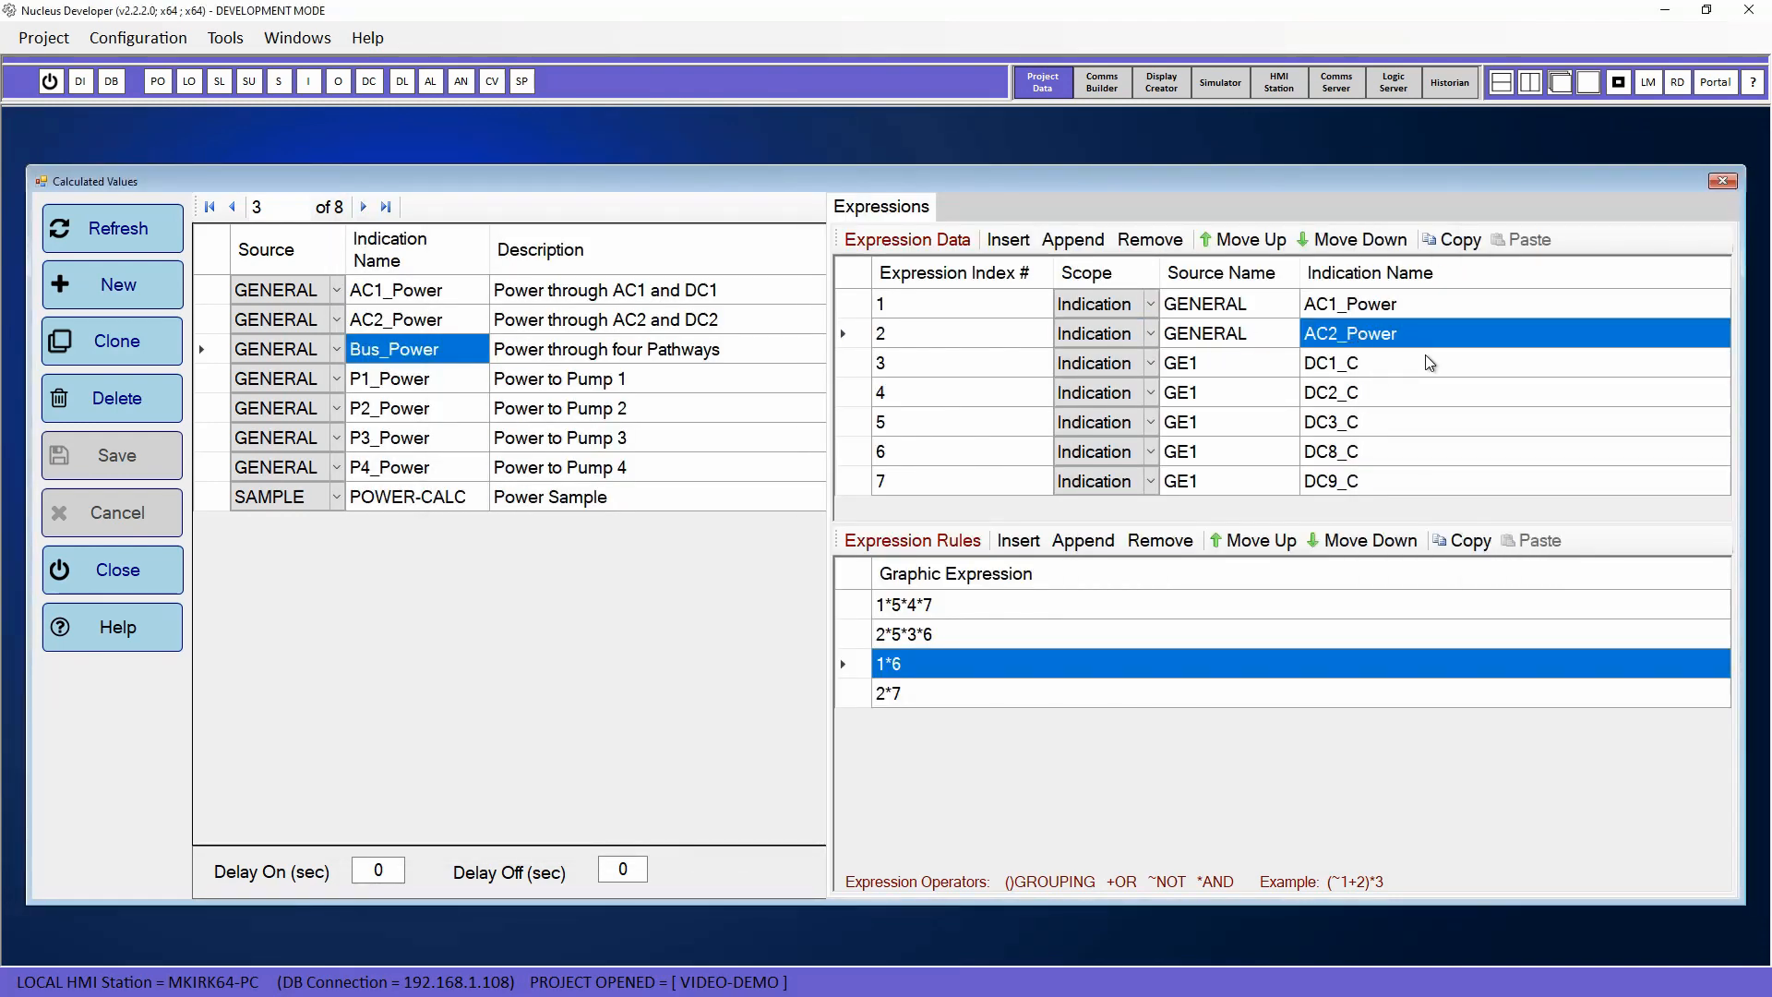
{"action": "left_click", "coordinate": [1353, 484]}
{"action": "left_click", "coordinate": [927, 698]}
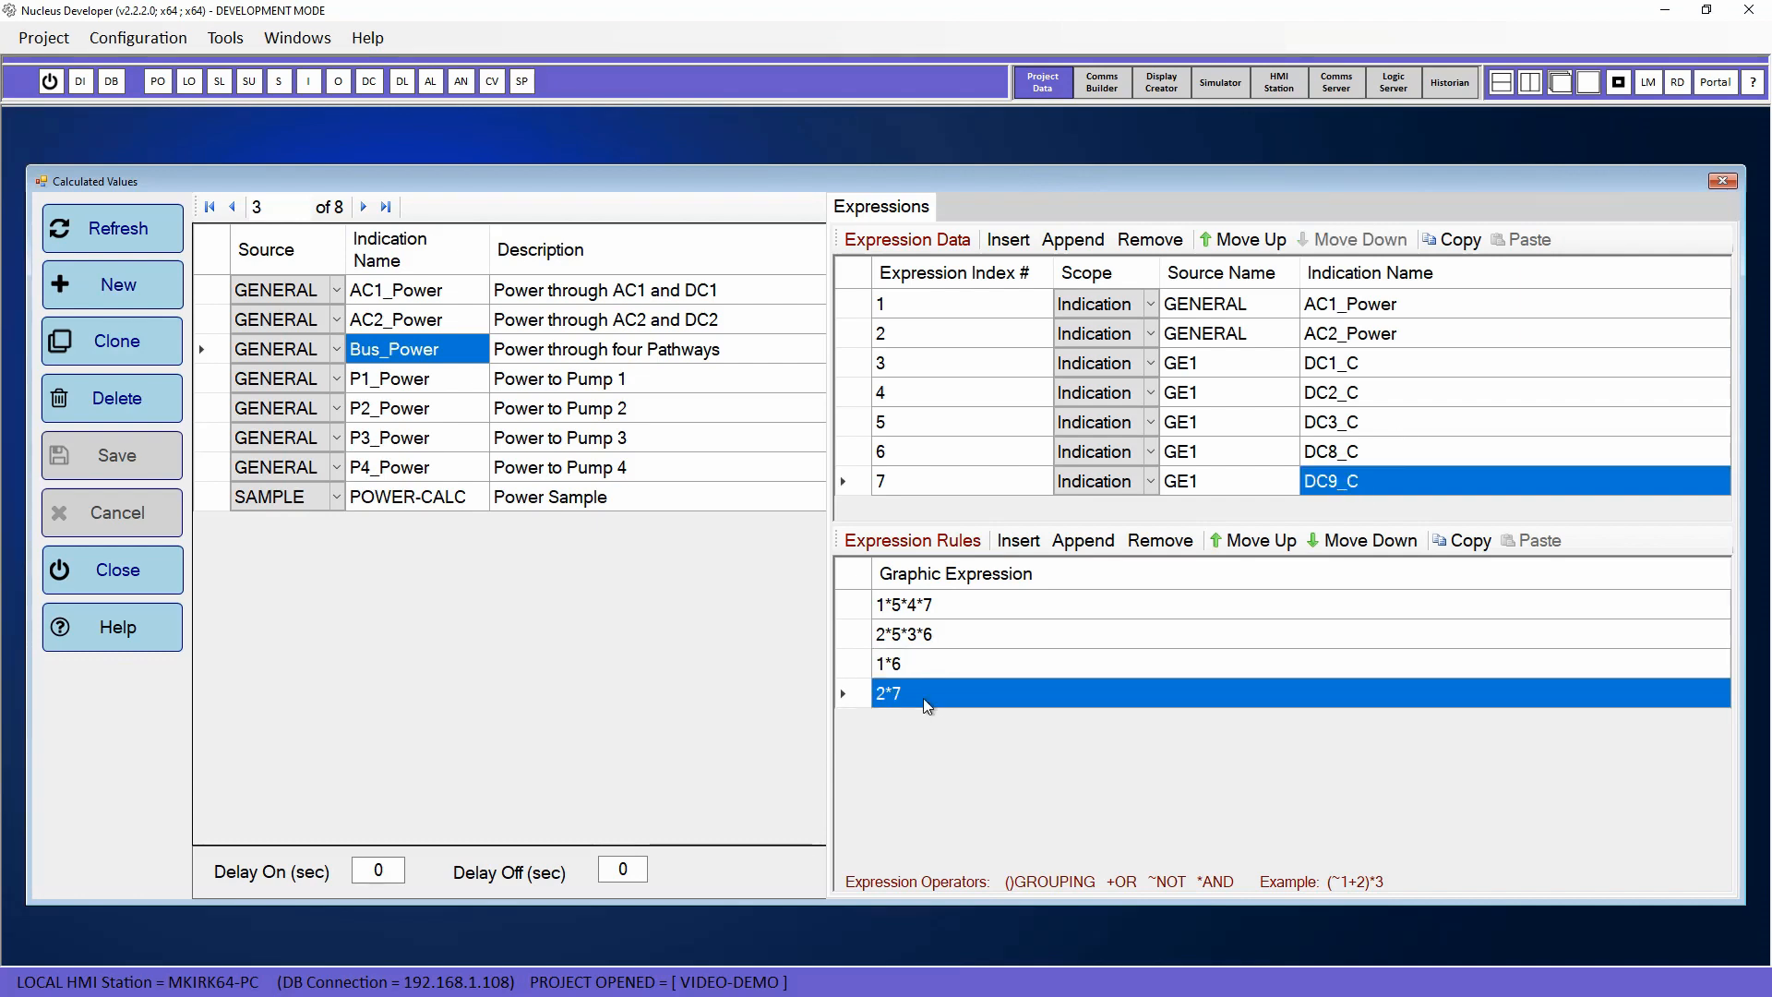
{"action": "left_click_drag", "start_coordinate": [1771, 152], "coordinate": [856, 132]}
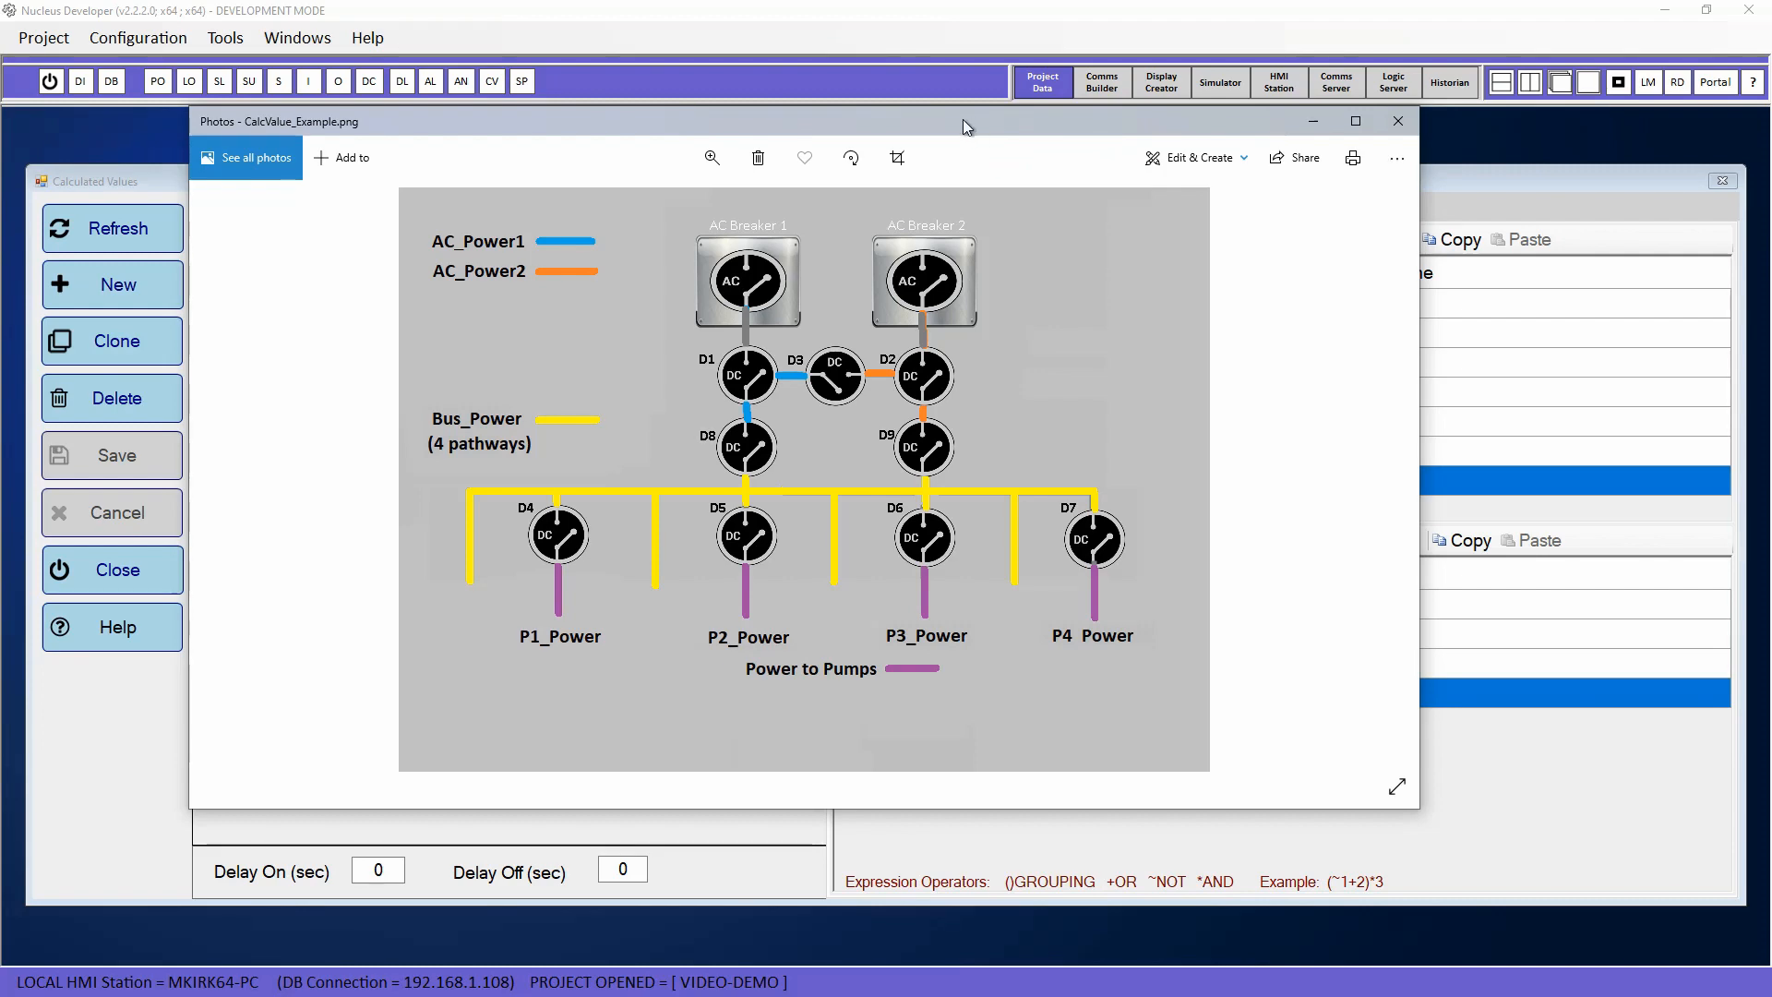
{"action": "left_click_drag", "start_coordinate": [962, 119], "coordinate": [1771, 119]}
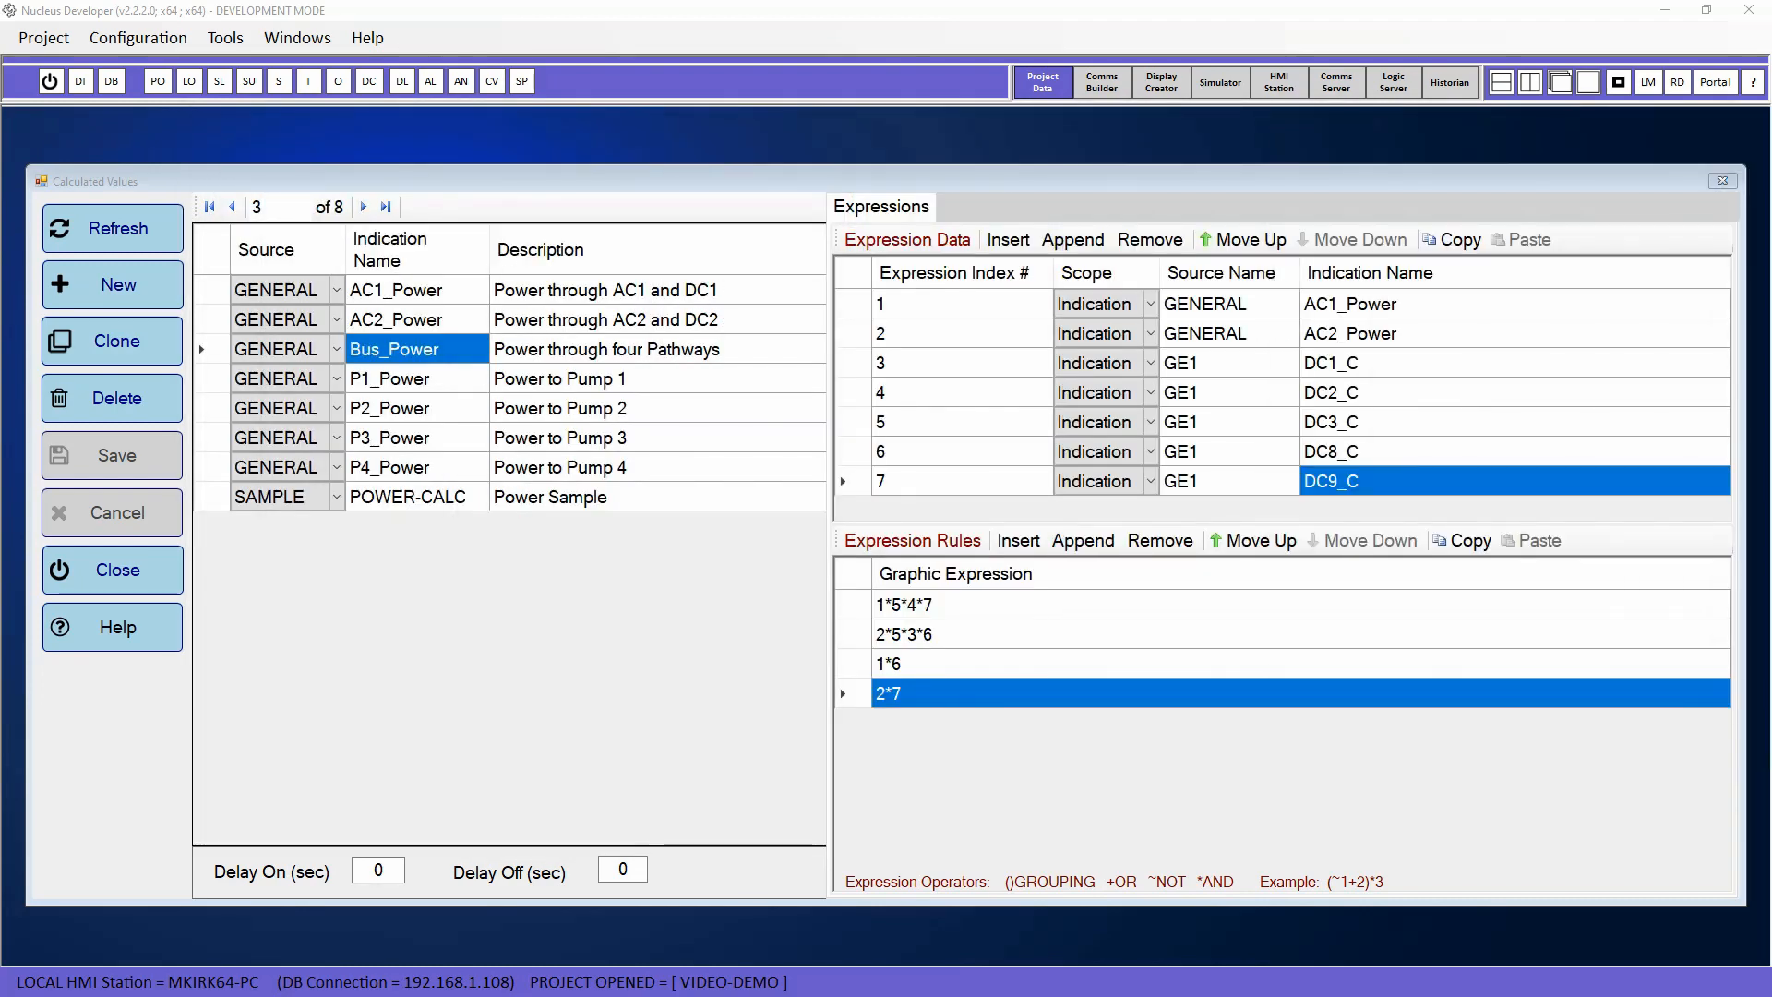
Switch to Display Creator, bring the SHIPPING screen to the front and select the horizontal bus line above D4 to D7
{"action": "left_click", "coordinate": [1161, 82]}
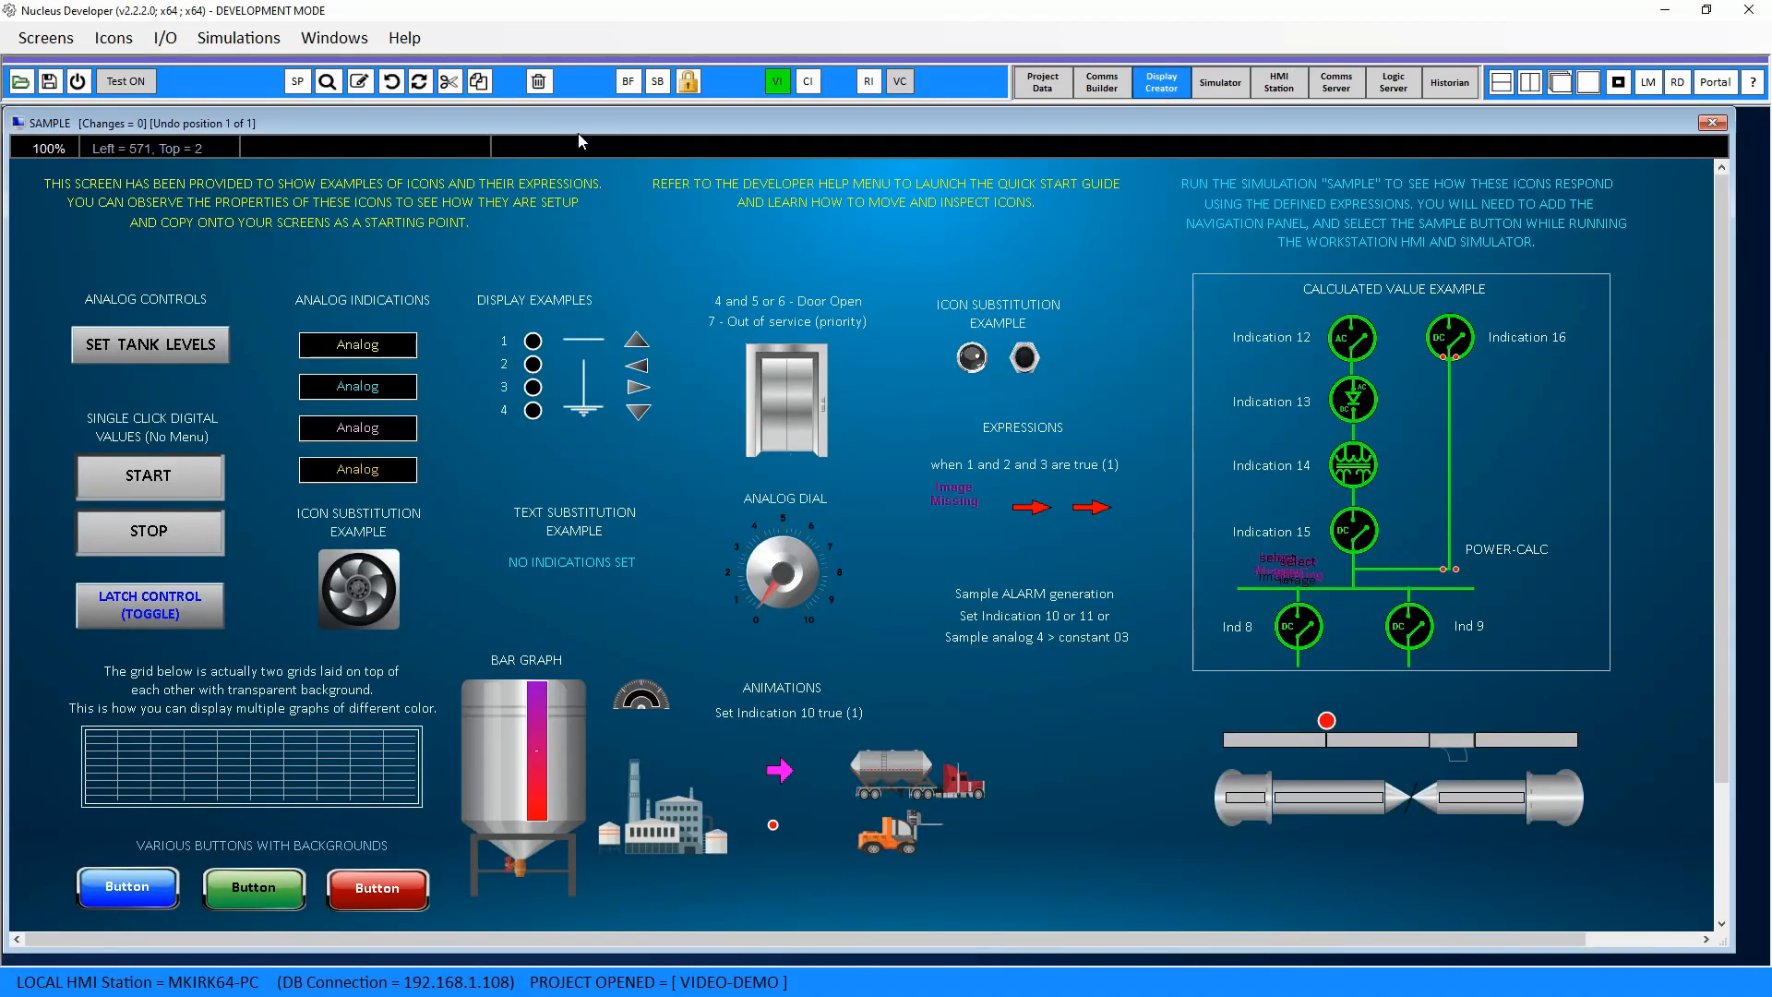
{"action": "left_click", "coordinate": [355, 46]}
{"action": "left_click", "coordinate": [383, 204]}
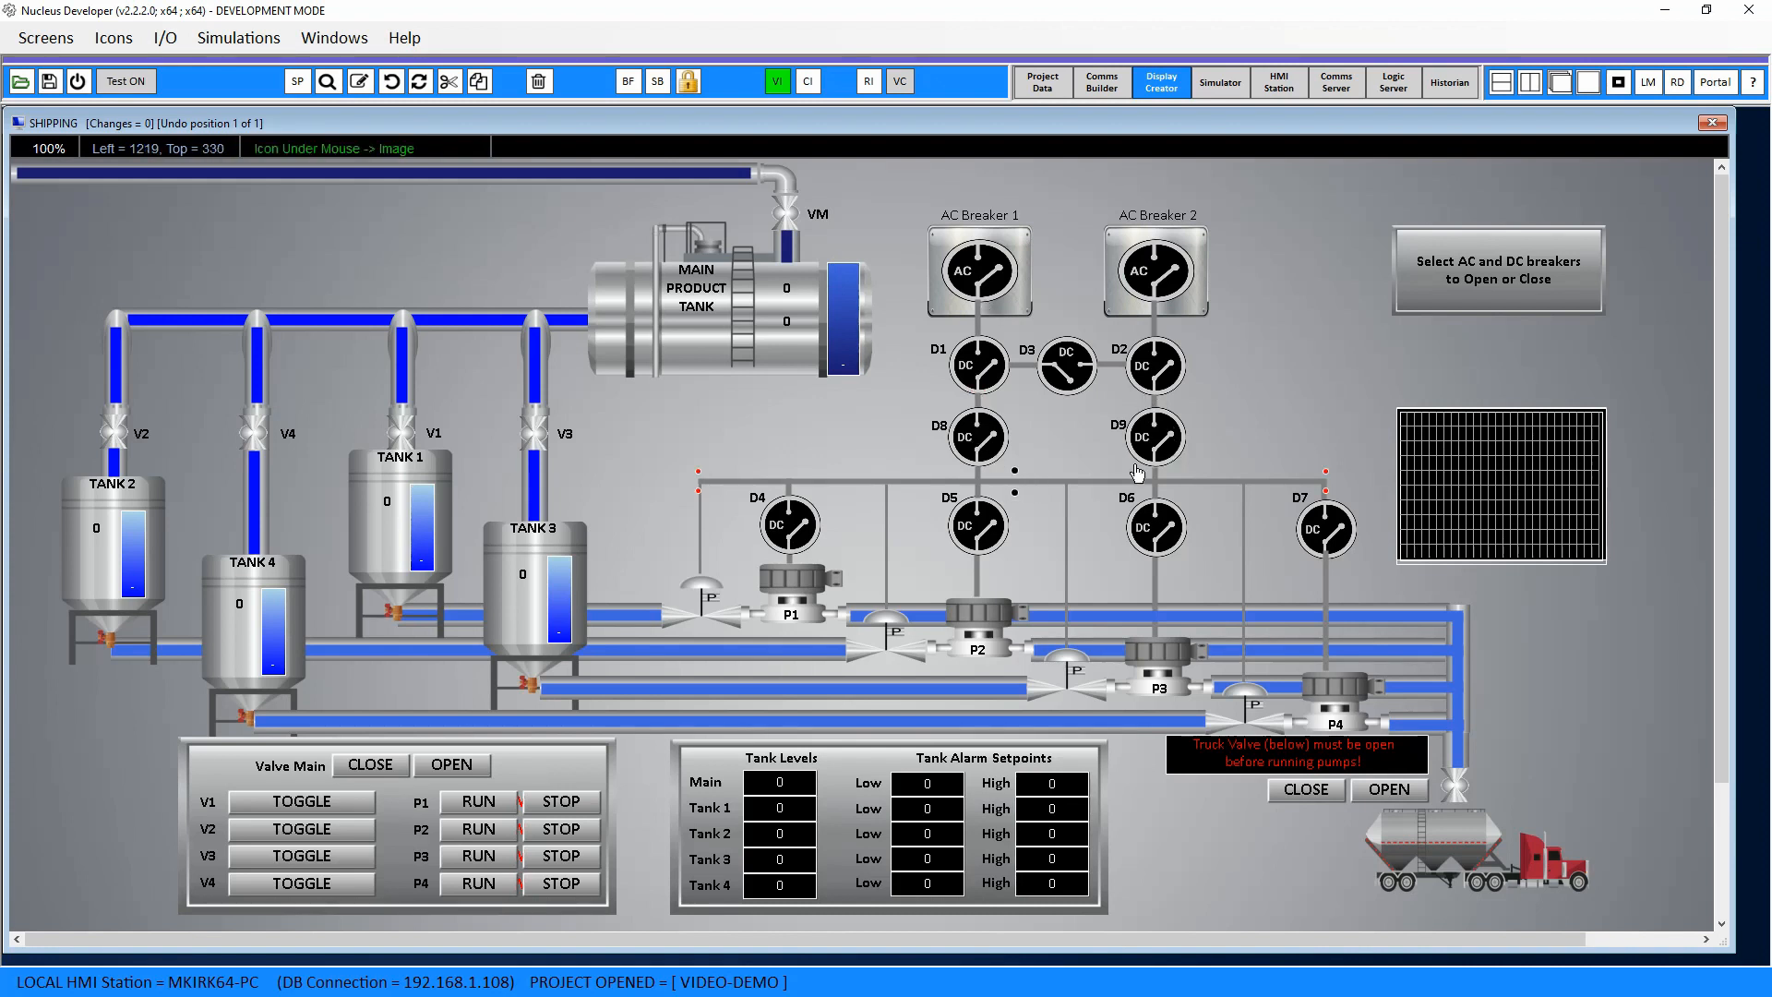
View the indications and expressions of the horizontal bus line, examine its Bus_Power indication, and close the dialog
{"action": "left_click", "coordinate": [777, 82]}
{"action": "left_click", "coordinate": [729, 210]}
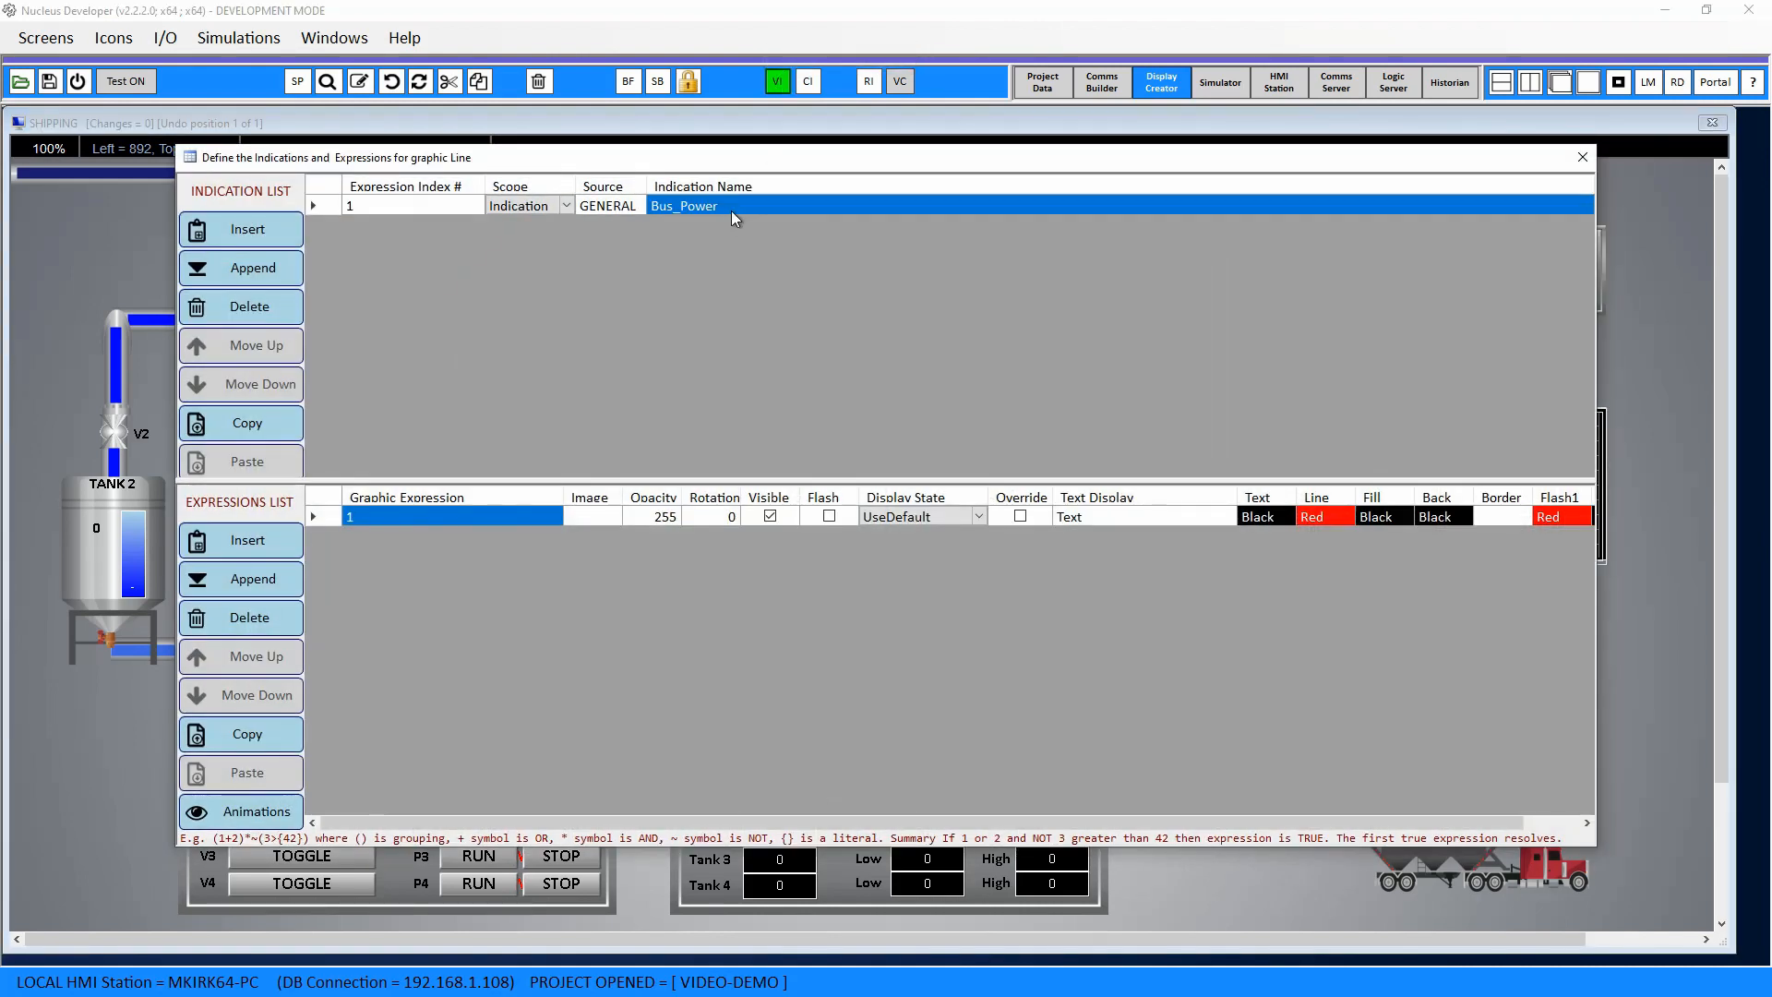
{"action": "left_click_drag", "start_coordinate": [891, 157], "coordinate": [760, 172]}
{"action": "left_click", "coordinate": [1446, 179]}
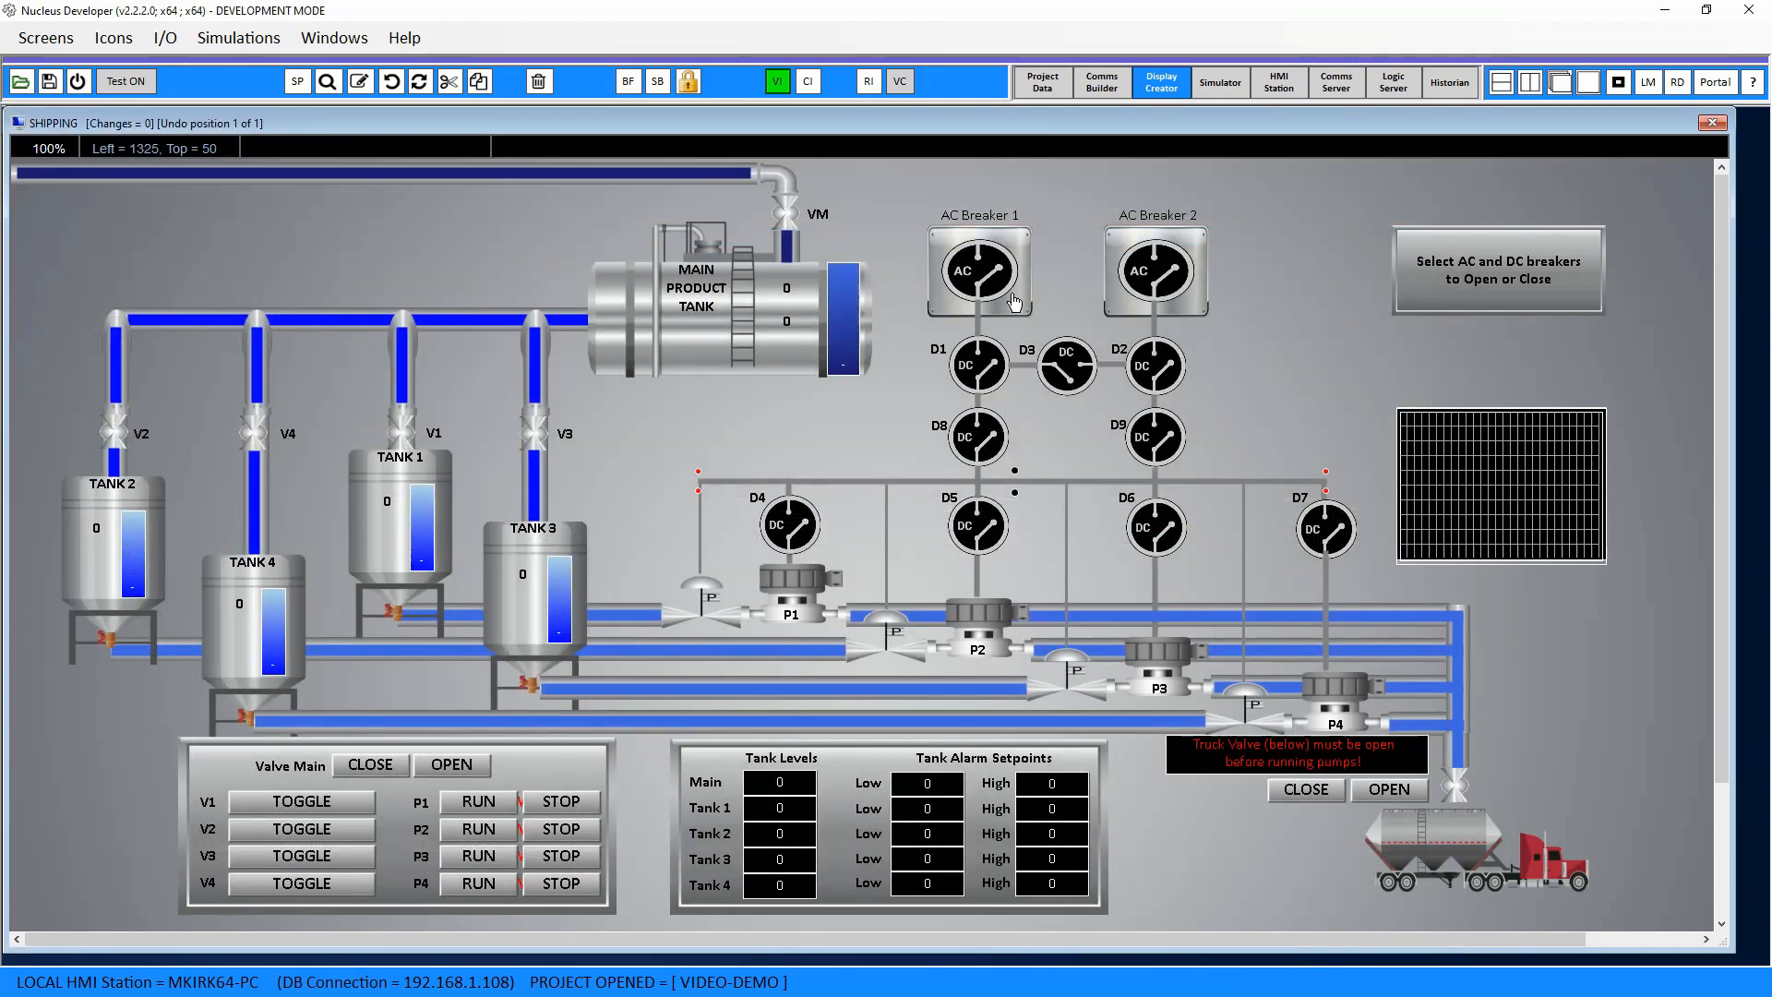
View the indications and expressions of the pump P1 image, examine P1_Power and P1_R, and close the dialog
{"action": "left_click", "coordinate": [836, 597]}
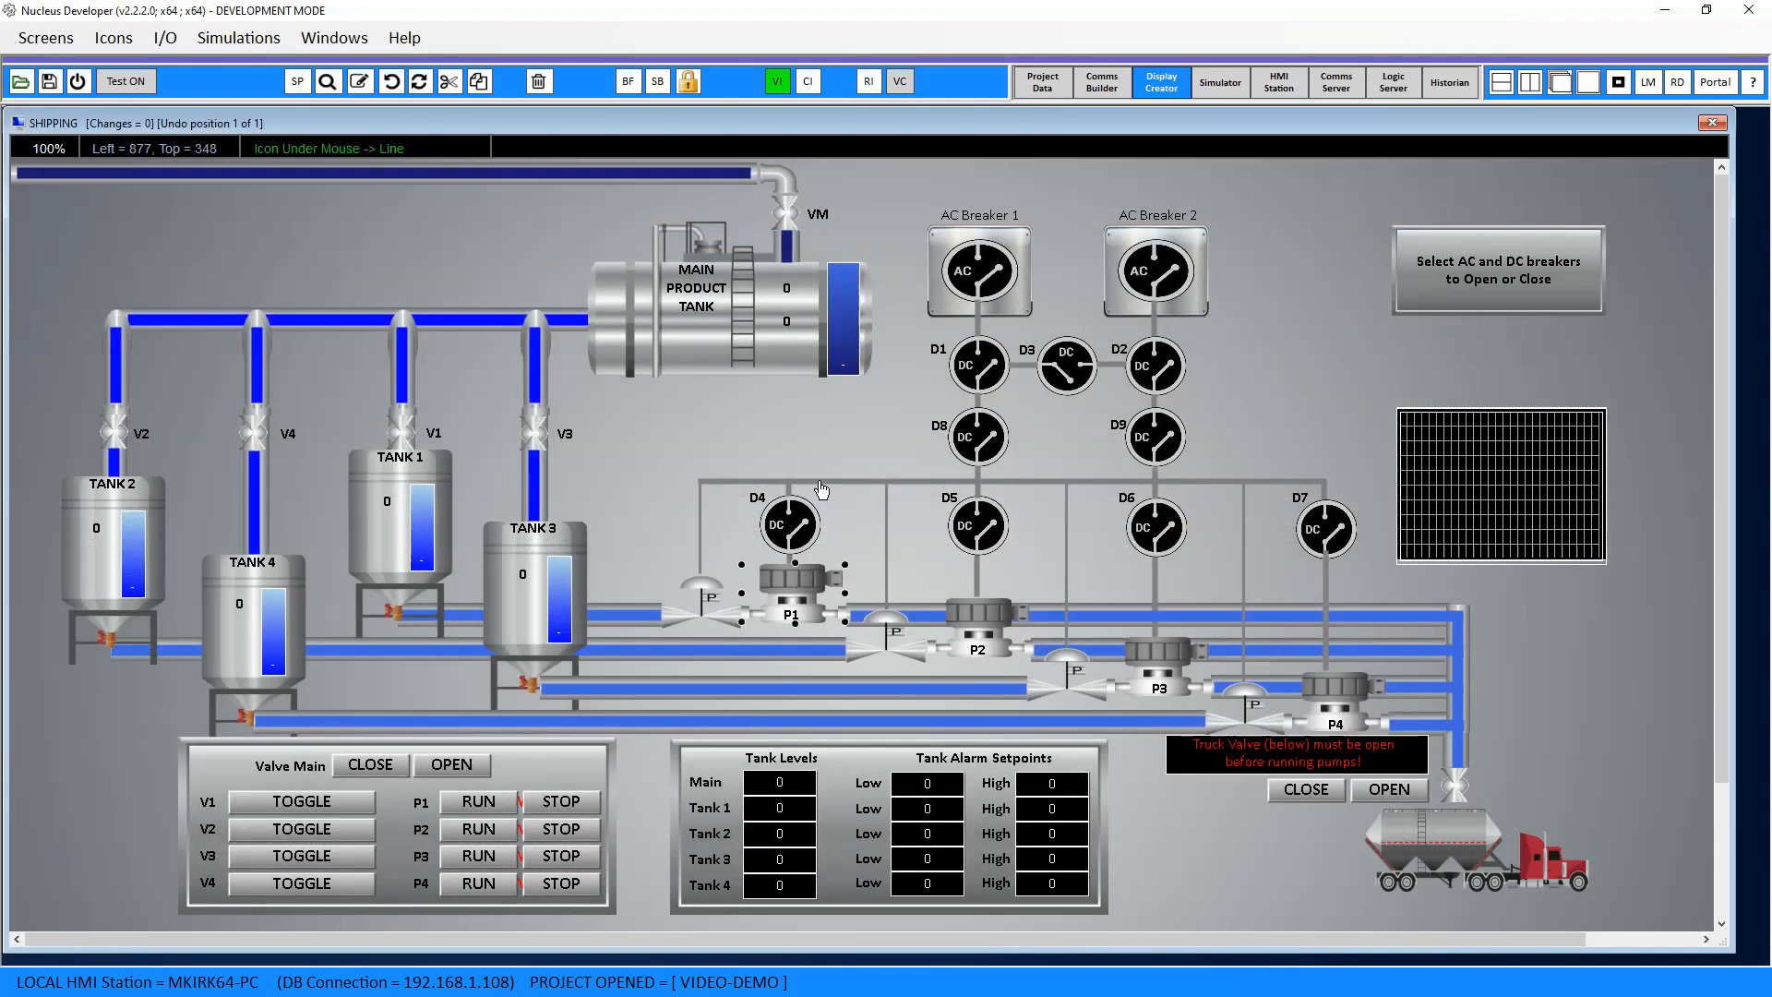
{"action": "left_click", "coordinate": [777, 81]}
{"action": "left_click", "coordinate": [727, 205]}
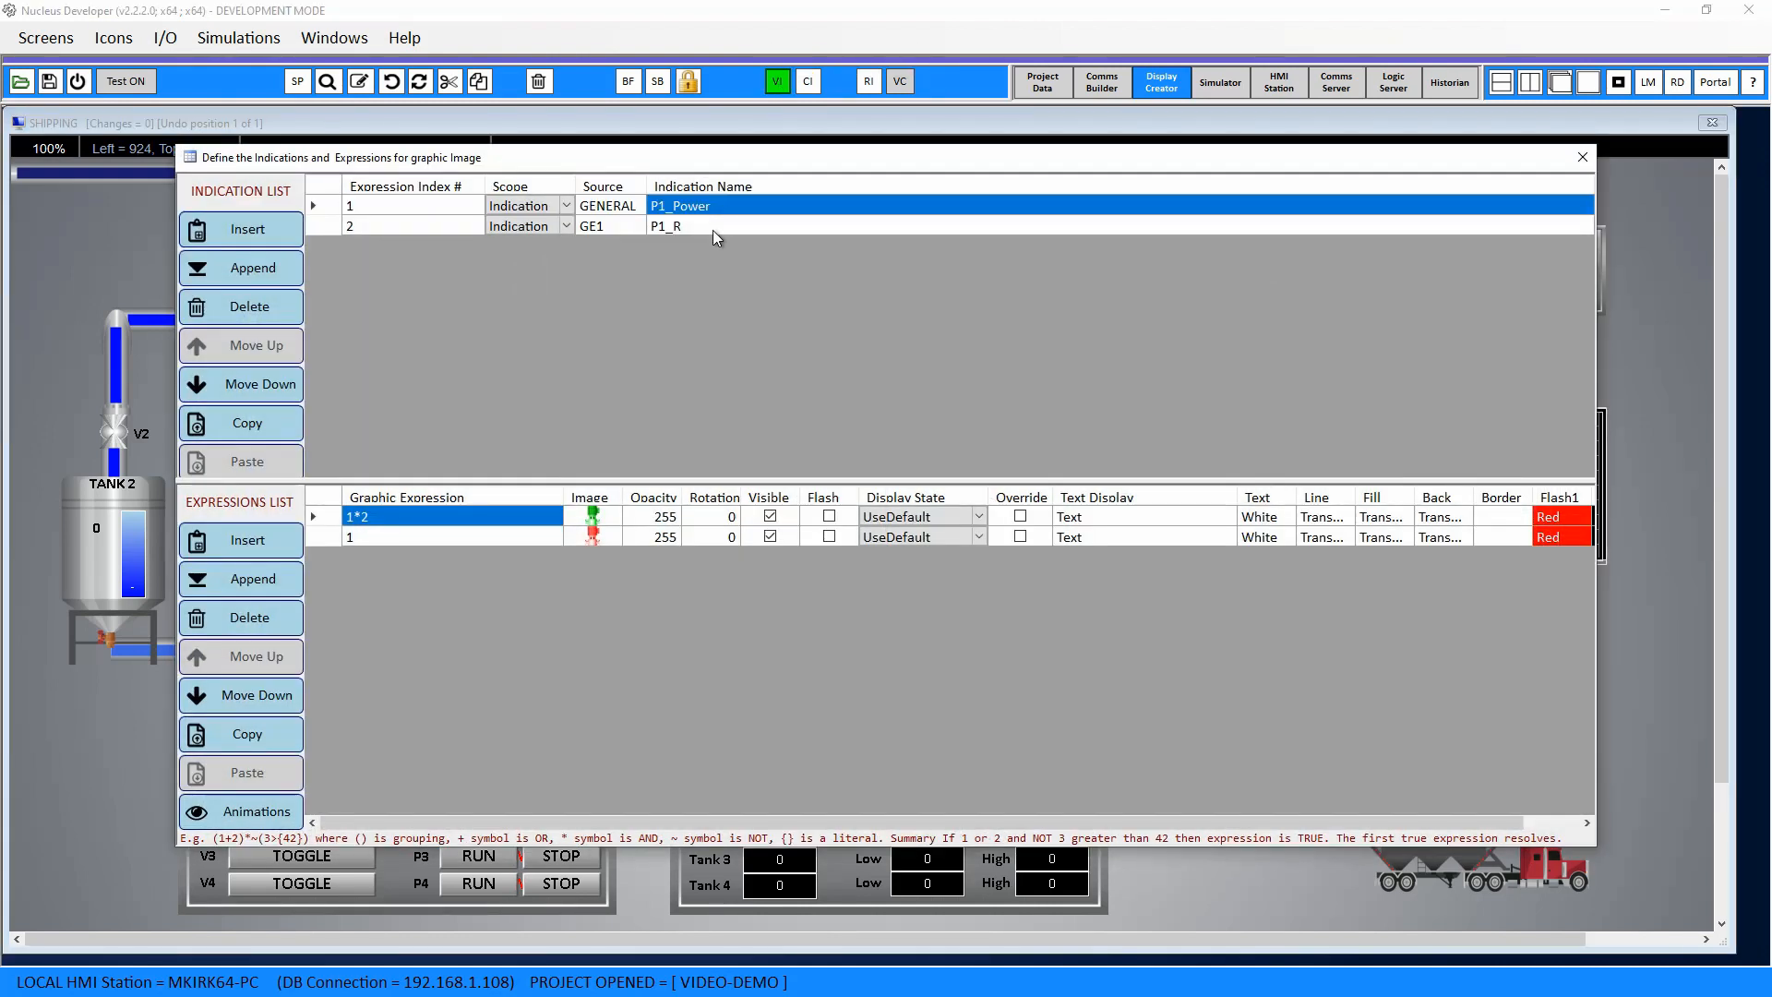
{"action": "left_click", "coordinate": [713, 230]}
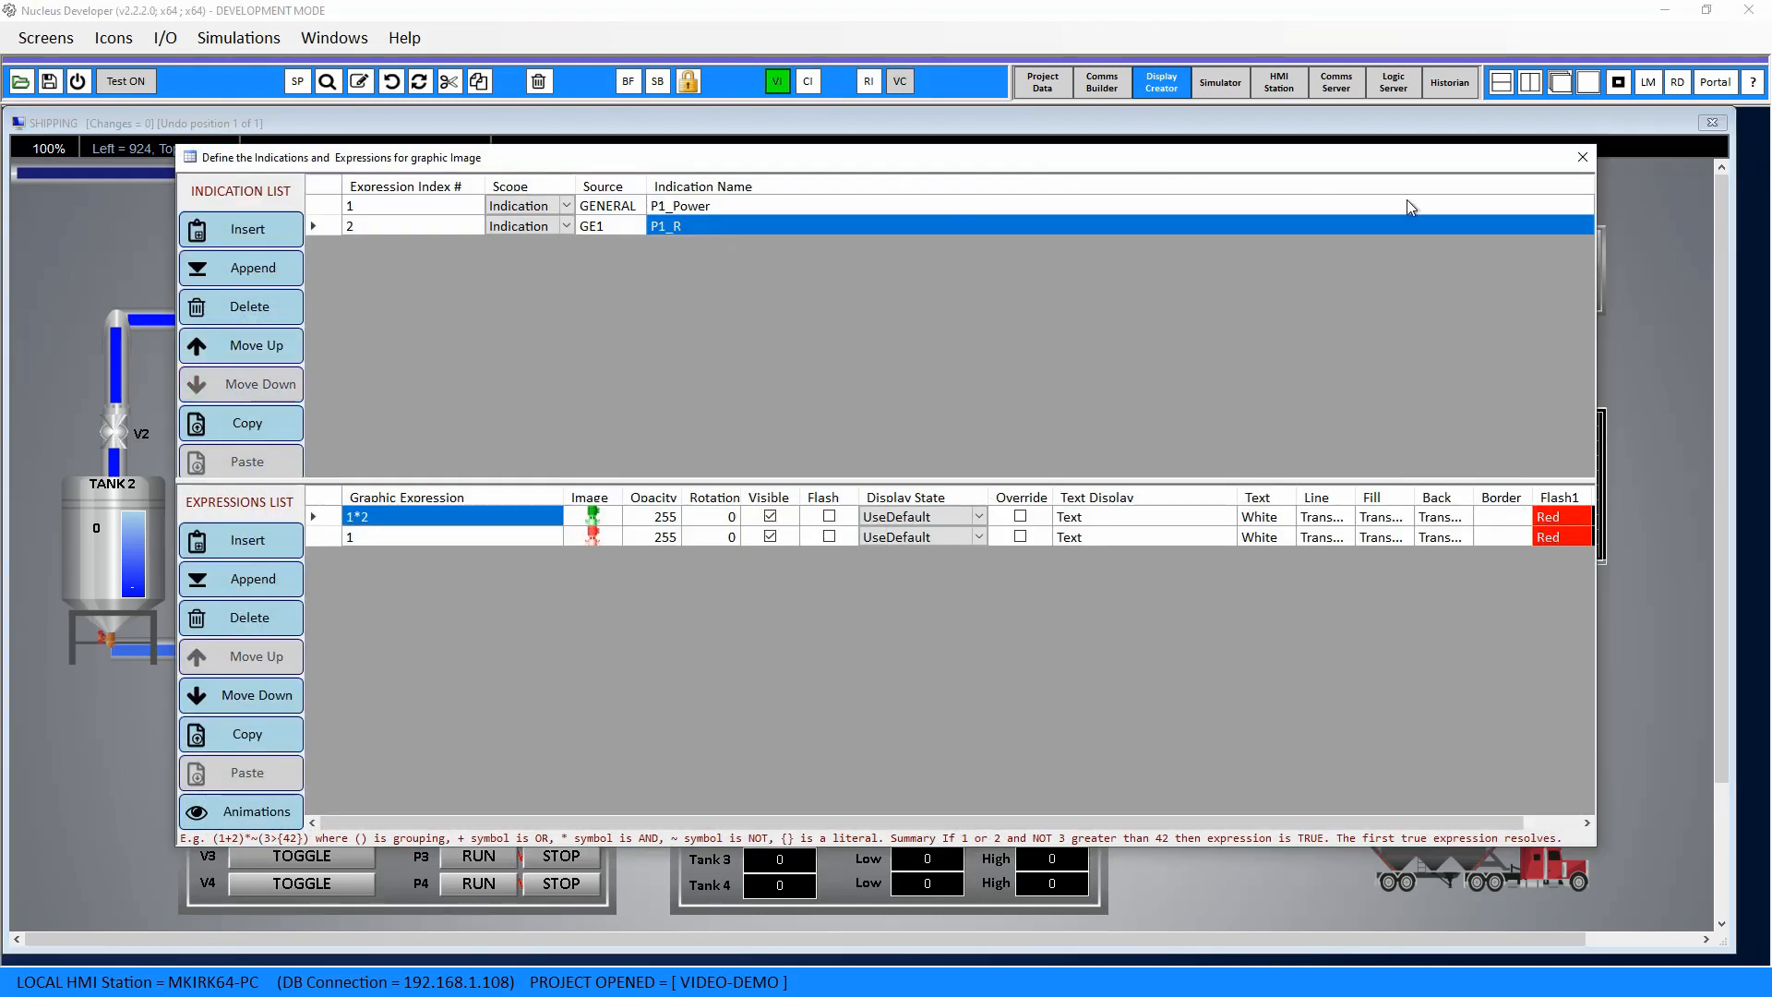
{"action": "left_click", "coordinate": [1582, 157]}
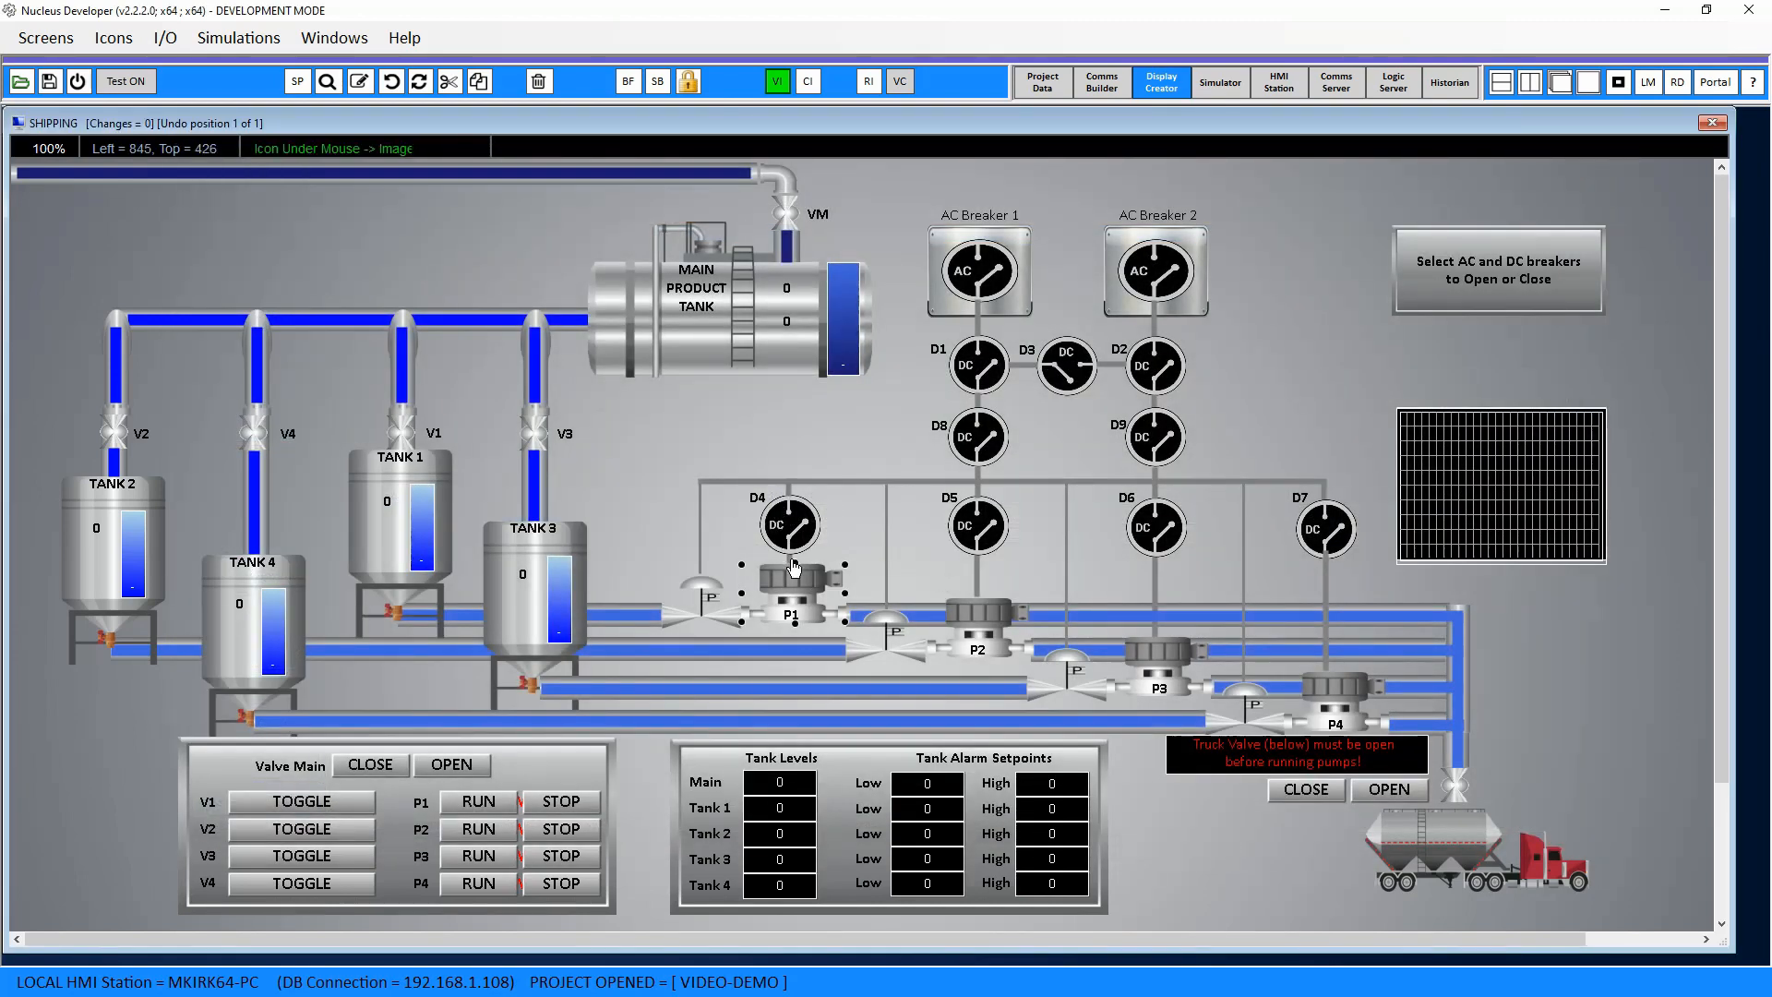
View the indications and expressions of the line between D4 and pump P1, and close the dialog
{"action": "left_click", "coordinate": [792, 565]}
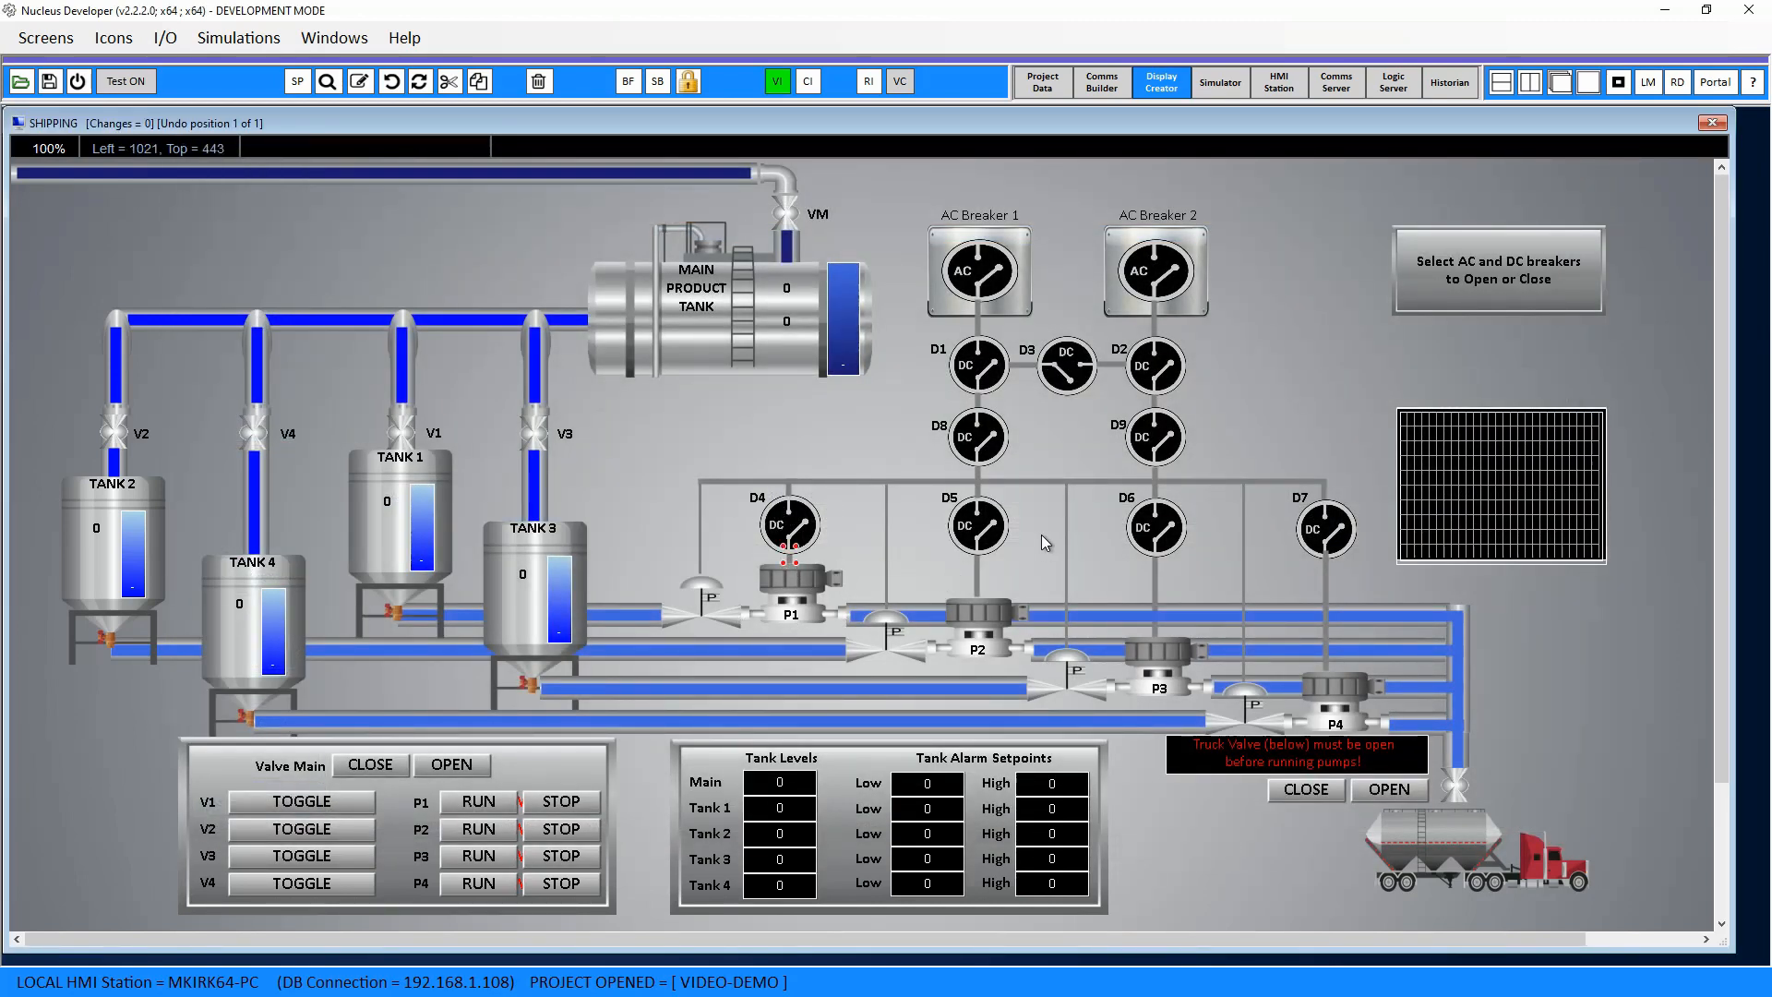
{"action": "left_click", "coordinate": [779, 83]}
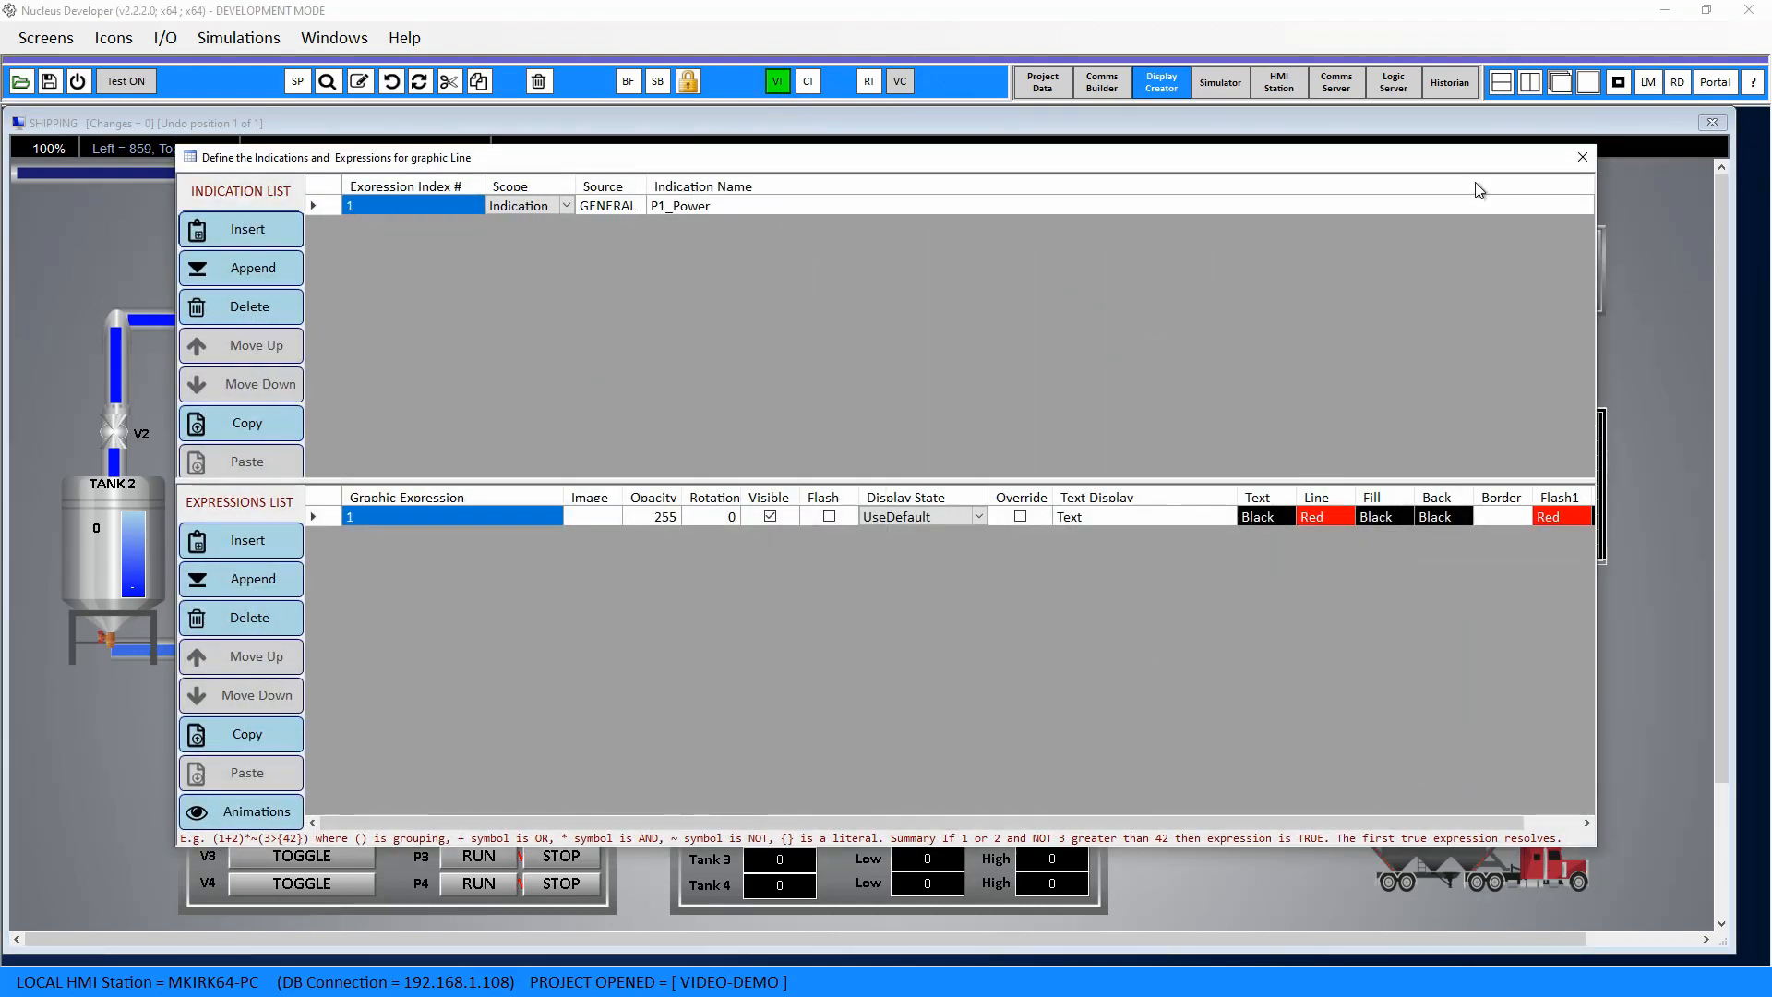
{"action": "left_click", "coordinate": [1582, 156]}
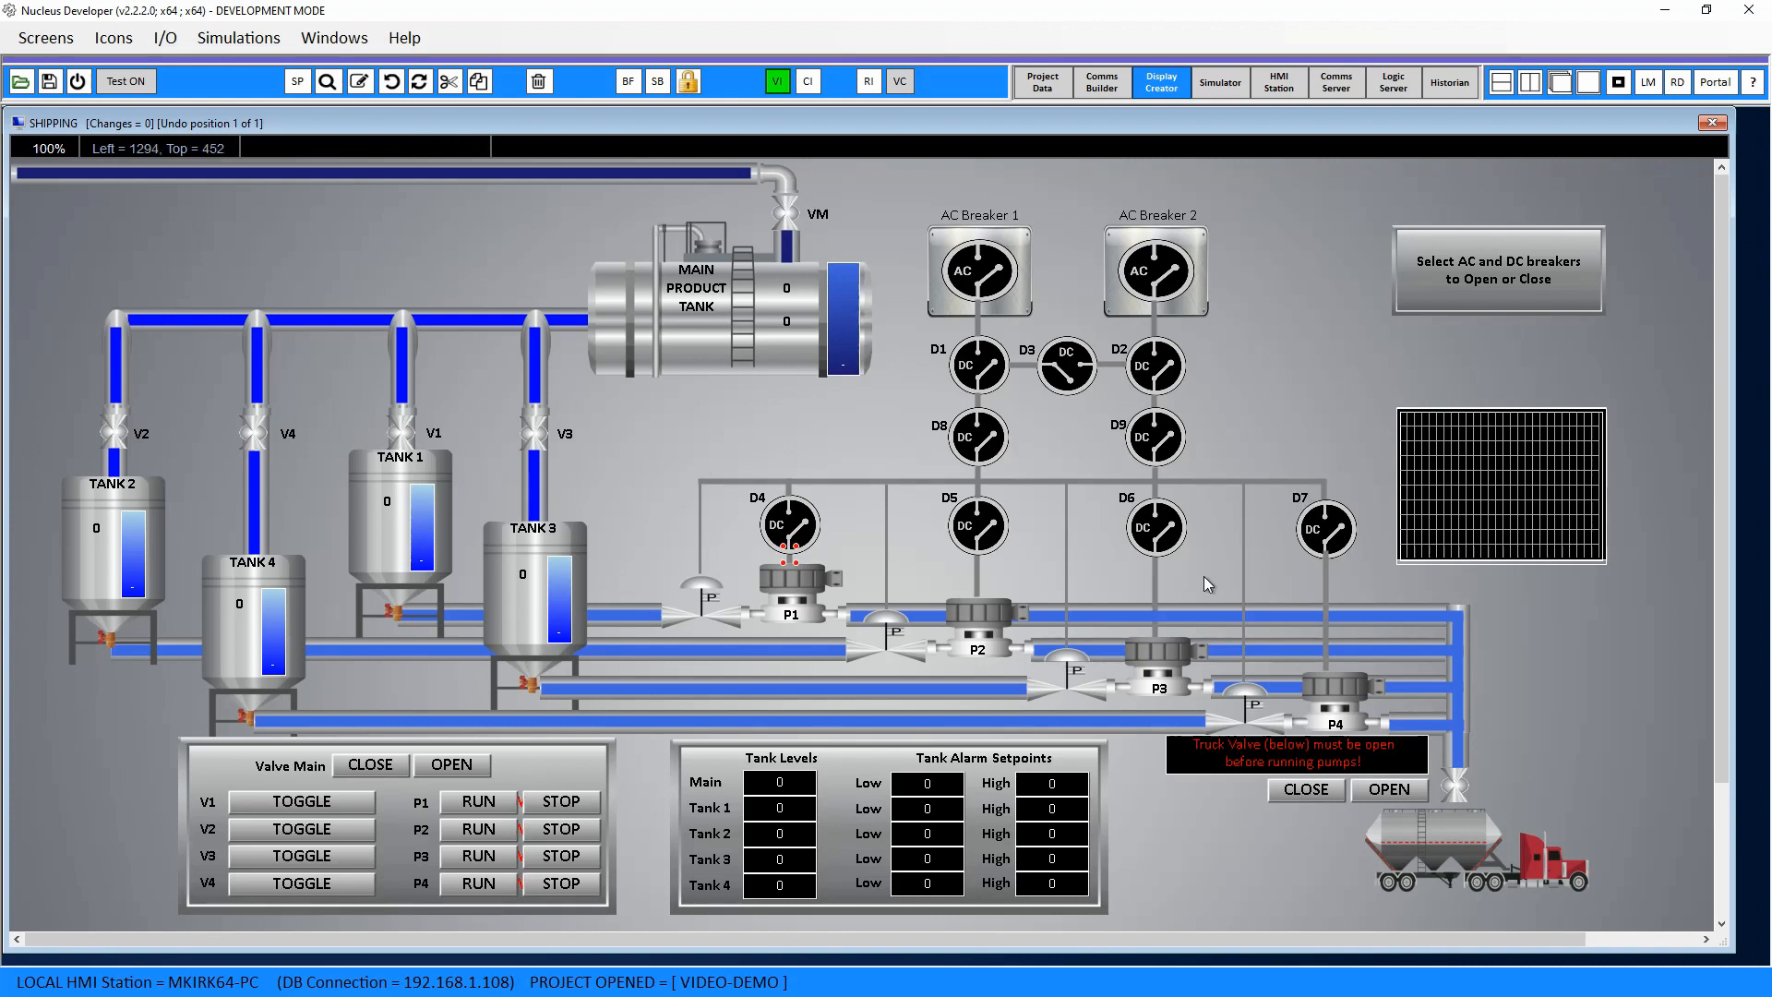
View the indications and expressions of the AC Breaker 2 and D6 breaker images, closing each dialog
{"action": "left_click", "coordinate": [1158, 280]}
{"action": "double_click", "coordinate": [1158, 280]}
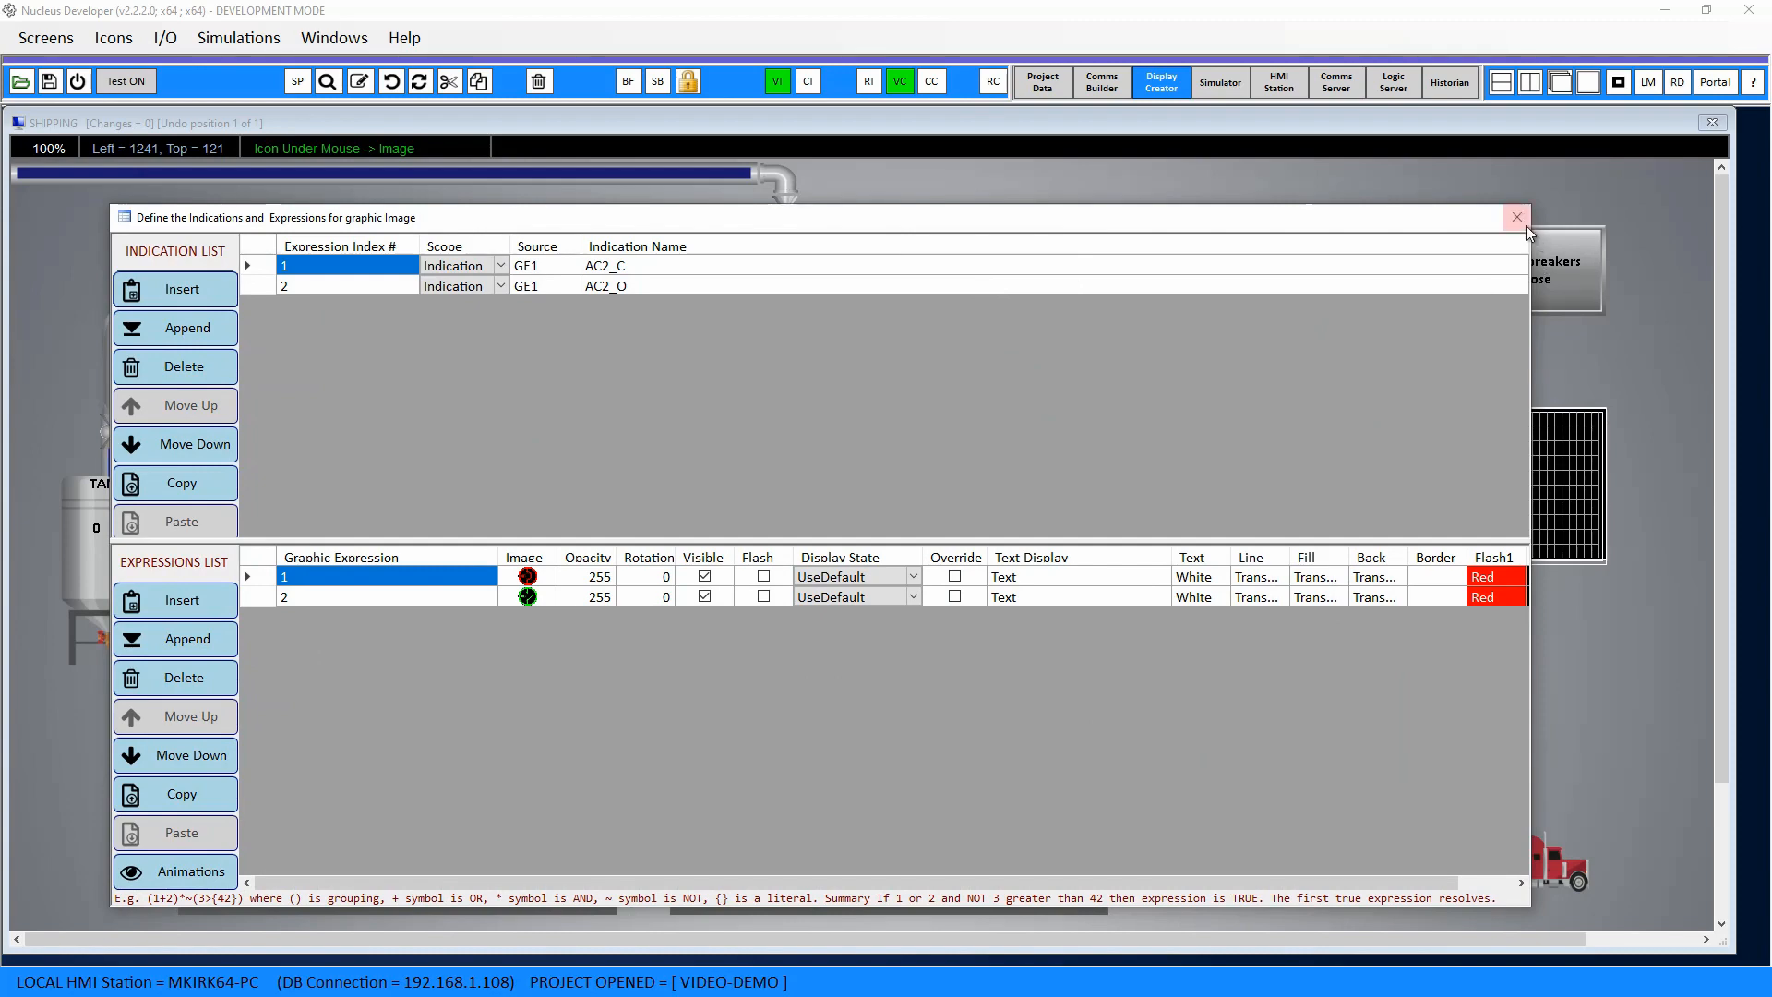
{"action": "left_click", "coordinate": [1516, 217]}
{"action": "double_click", "coordinate": [1156, 528]}
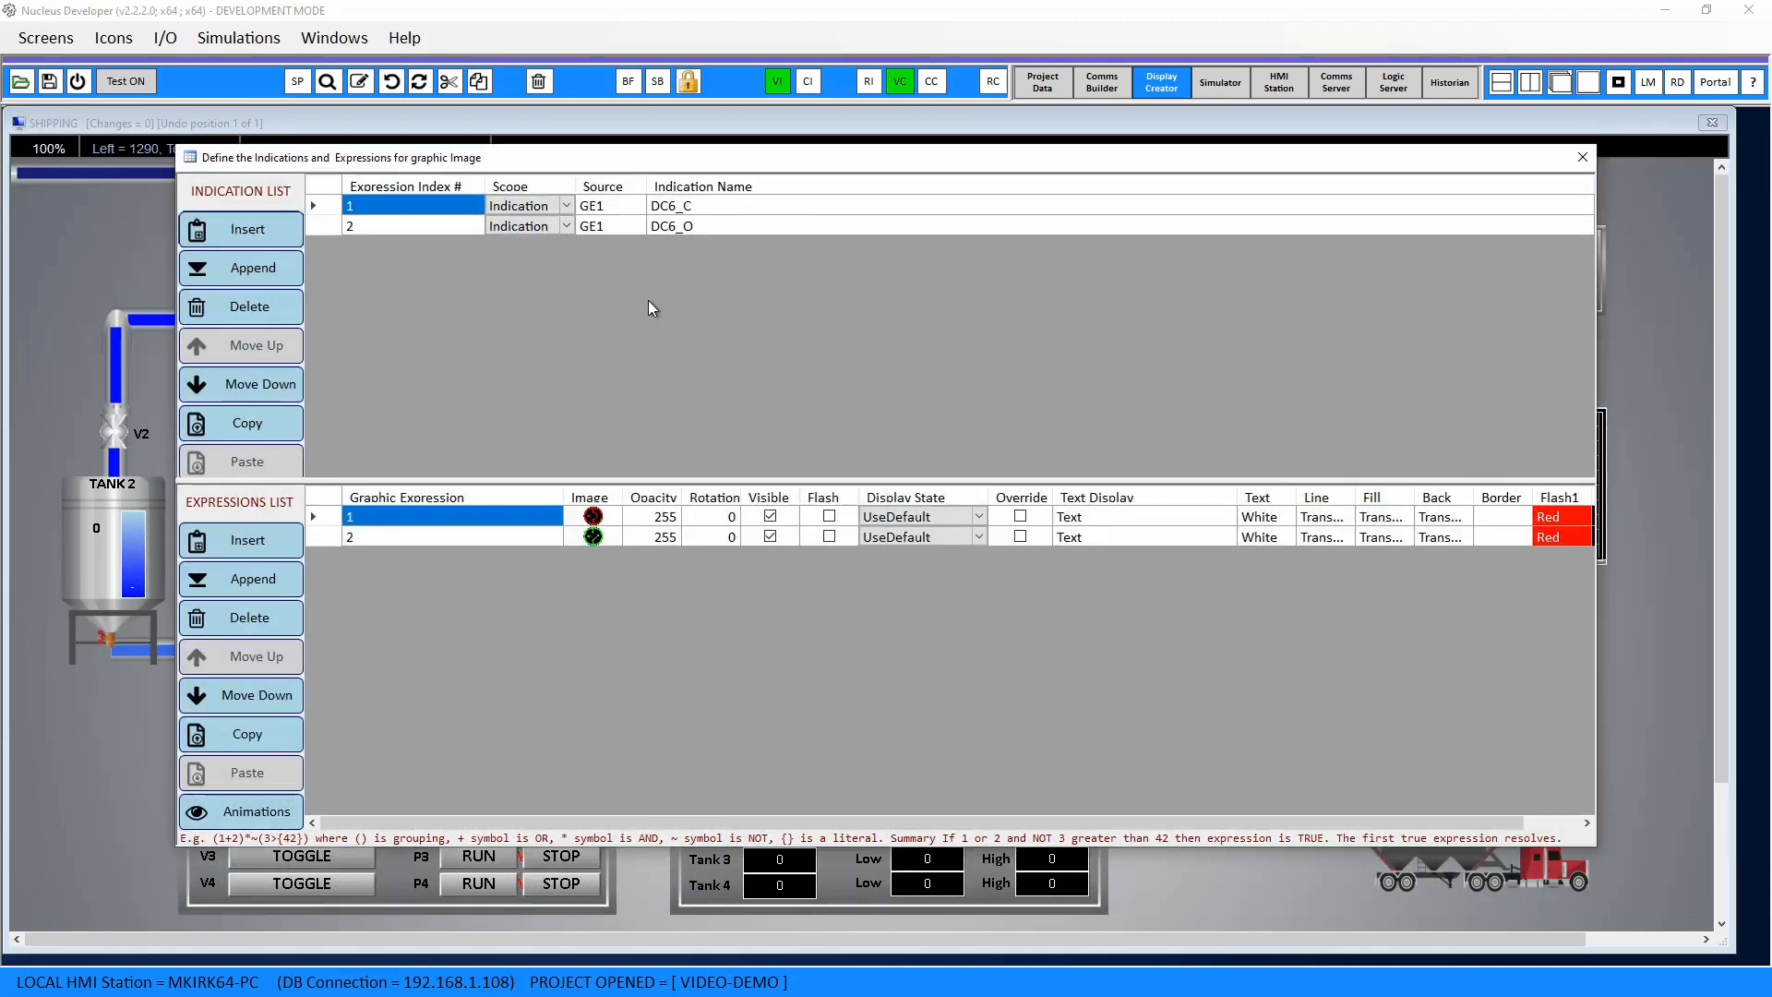
{"action": "left_click", "coordinate": [1583, 157]}
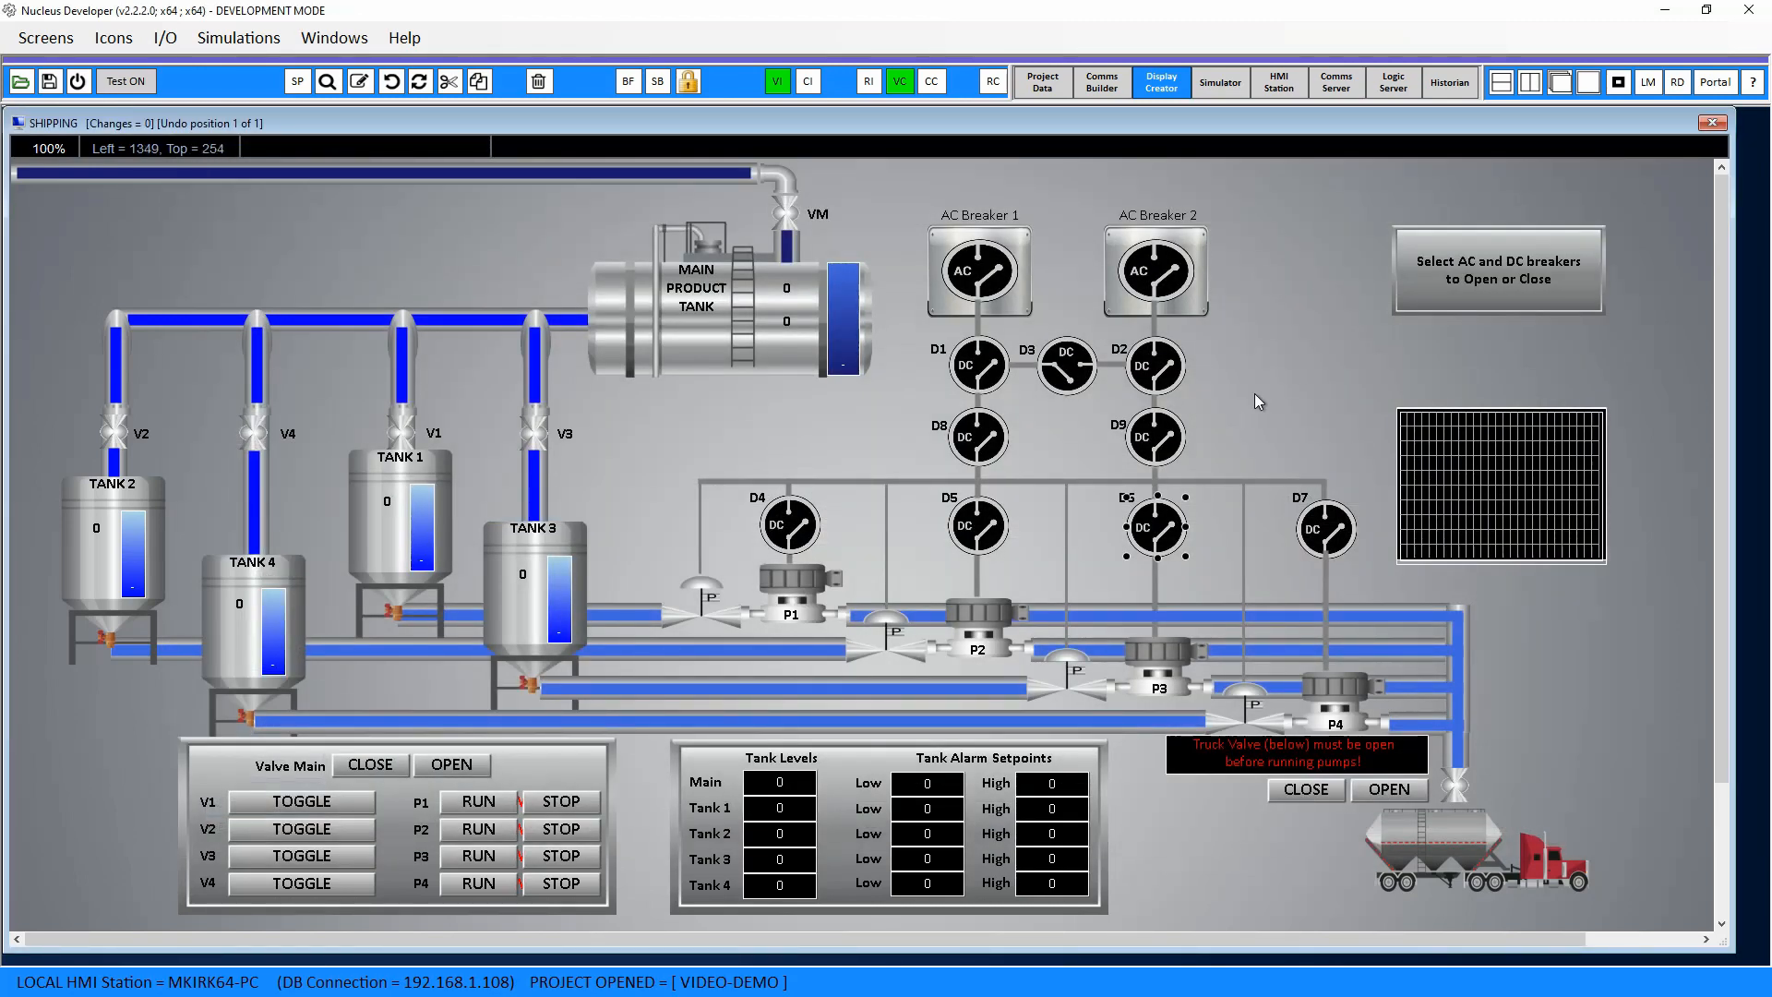
Start the HMI Station, Logic Server and Comms Server, and display the tank and pump shipping screen on the HMI Station
{"action": "left_click", "coordinate": [1281, 92]}
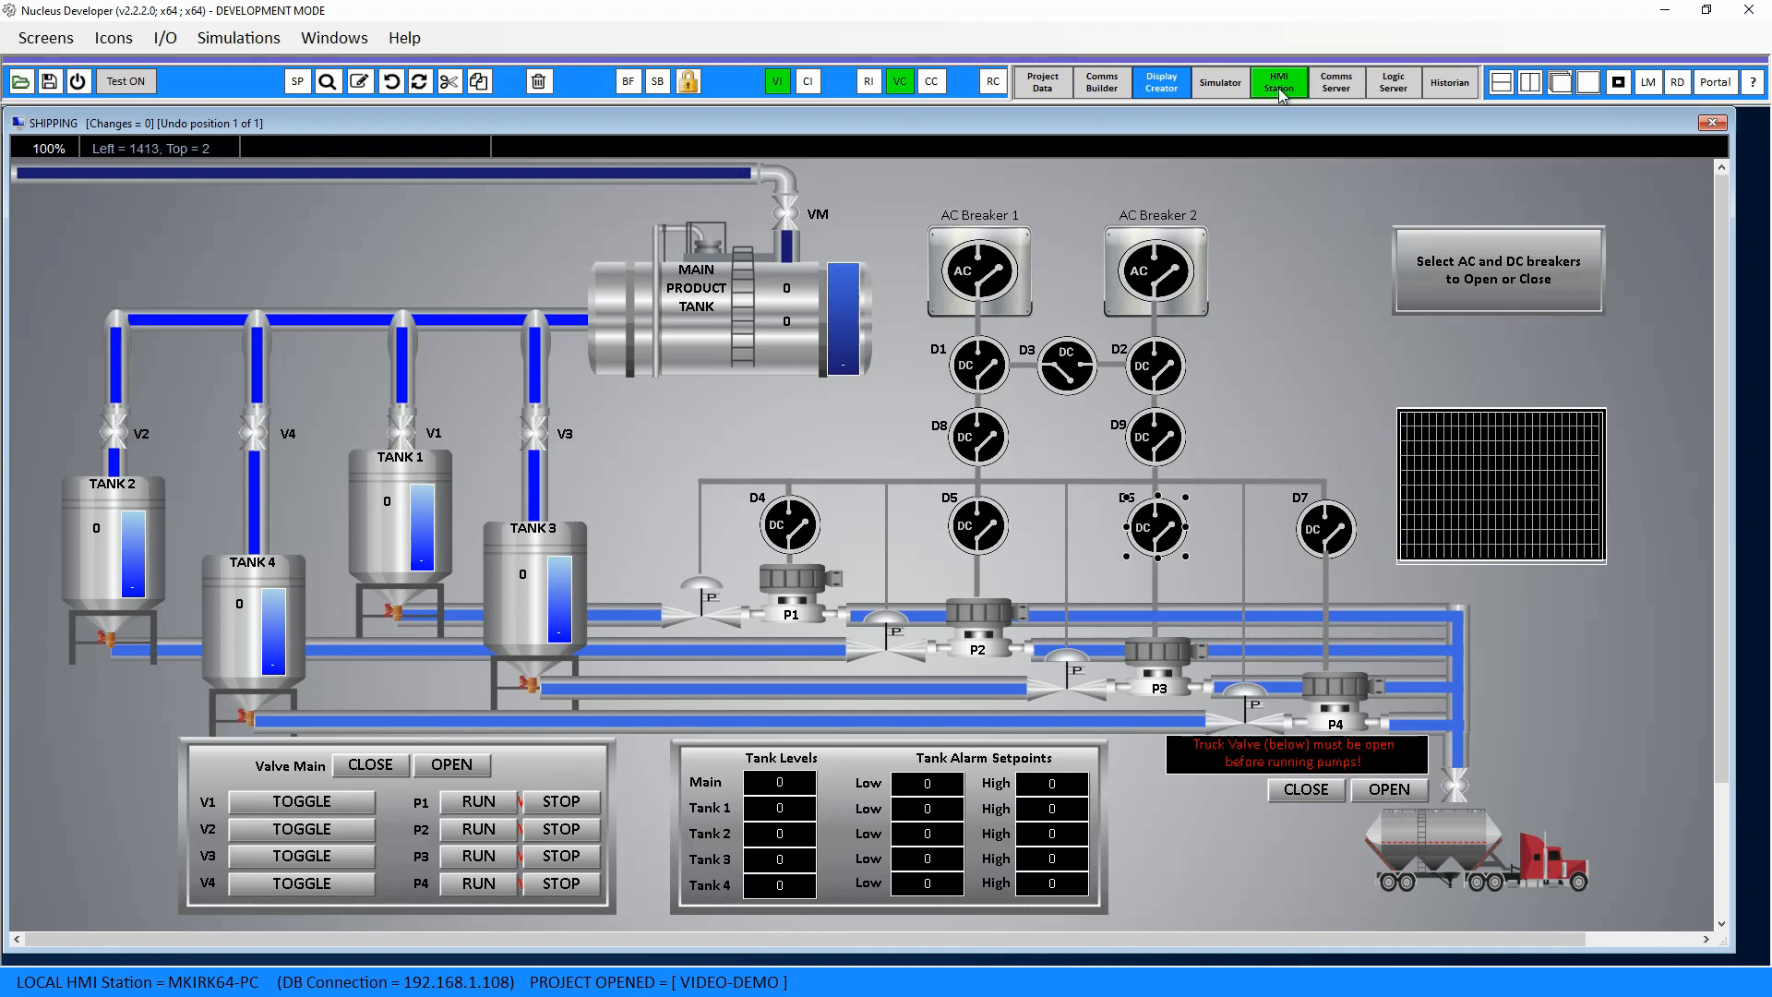
{"action": "left_click", "coordinate": [1405, 93]}
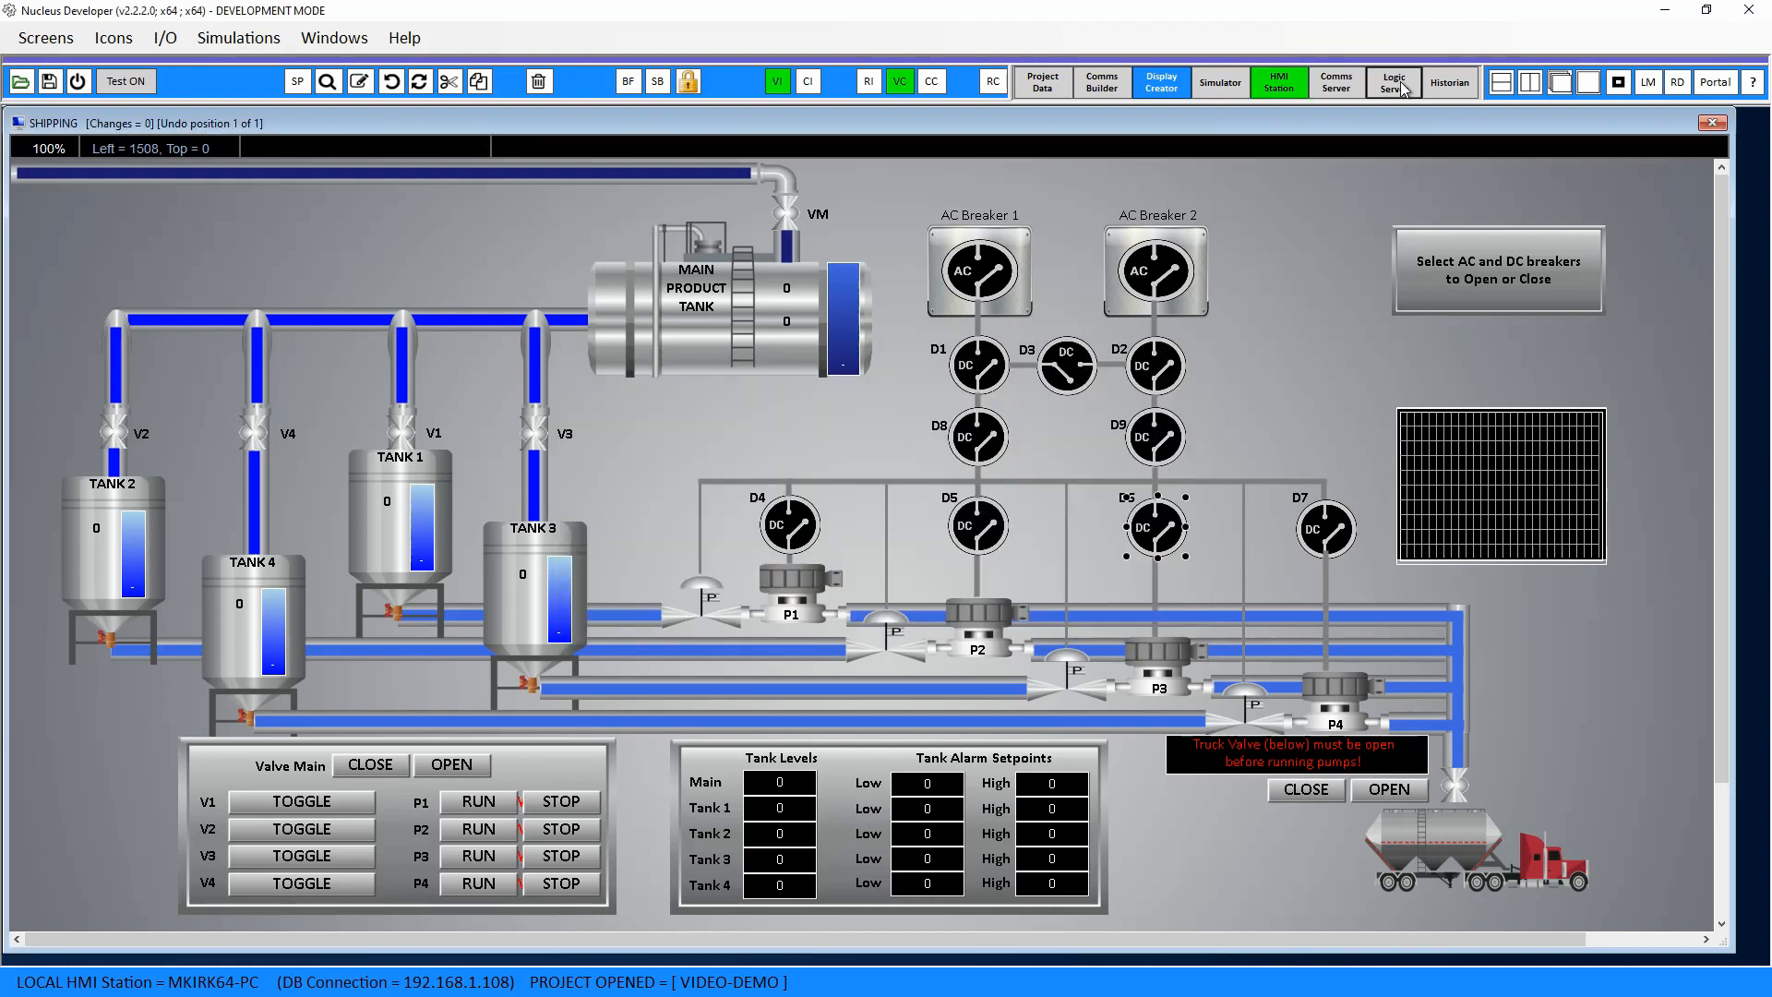
{"action": "left_click", "coordinate": [1337, 85]}
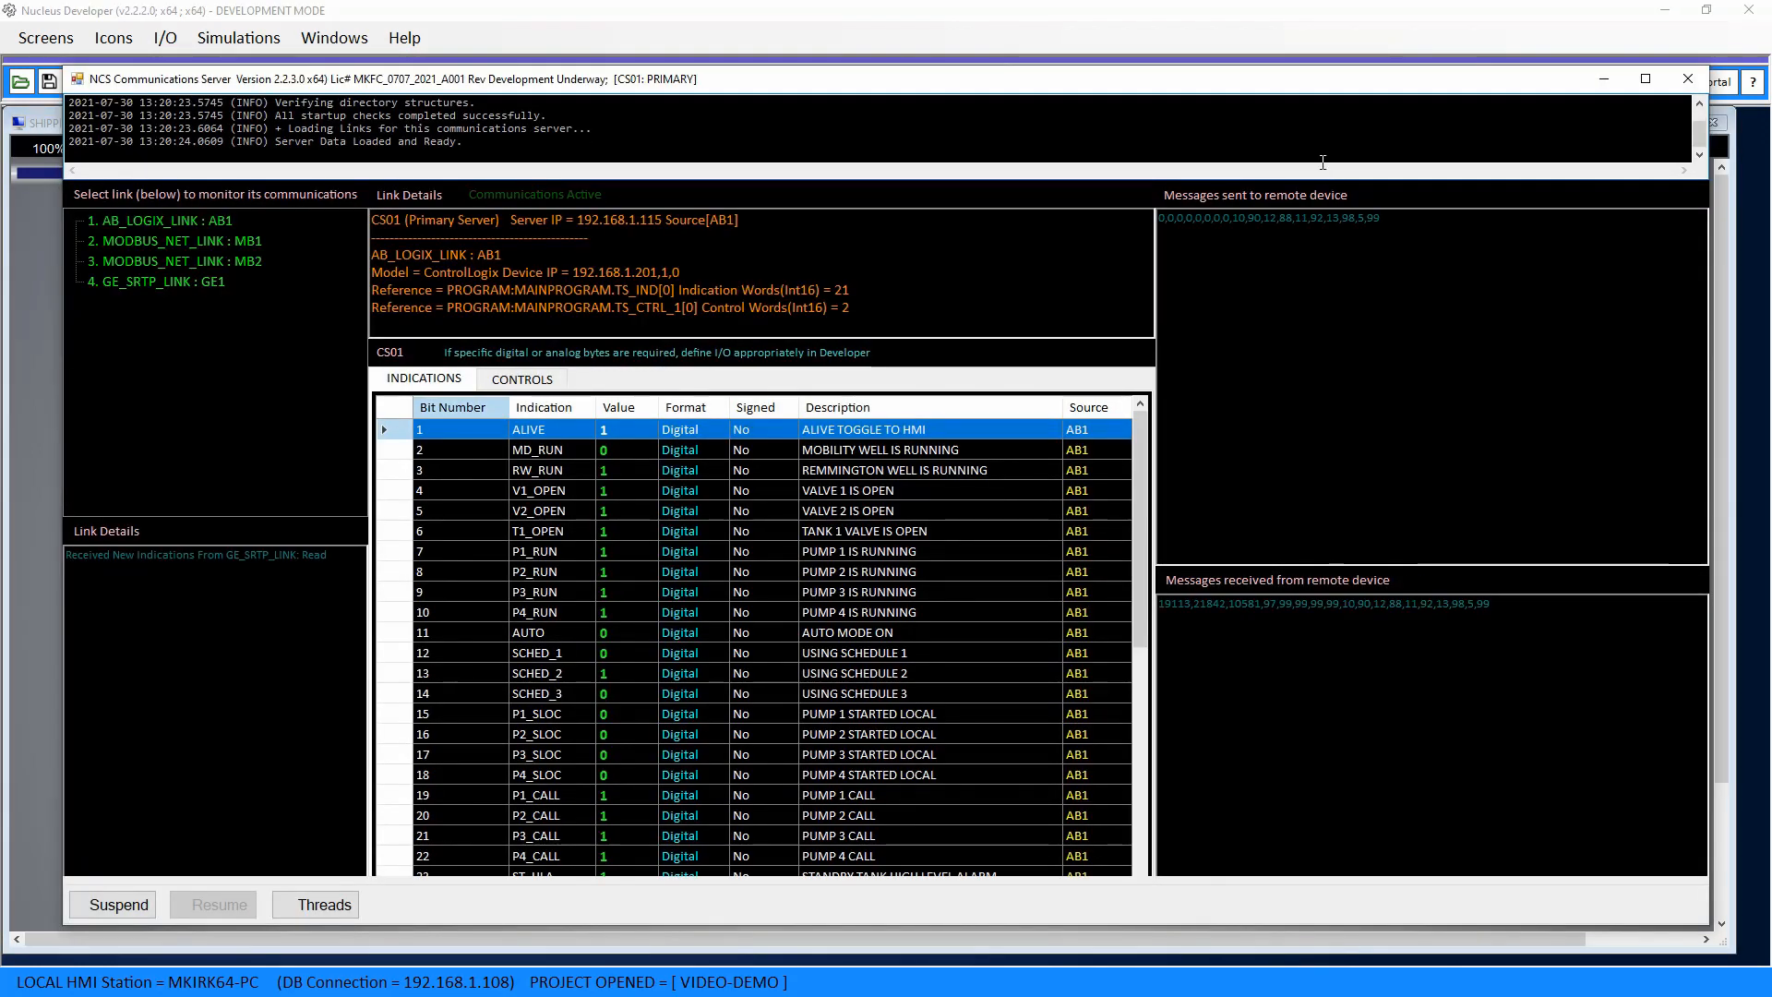
{"action": "left_click_drag", "start_coordinate": [1285, 81], "coordinate": [1272, 165]}
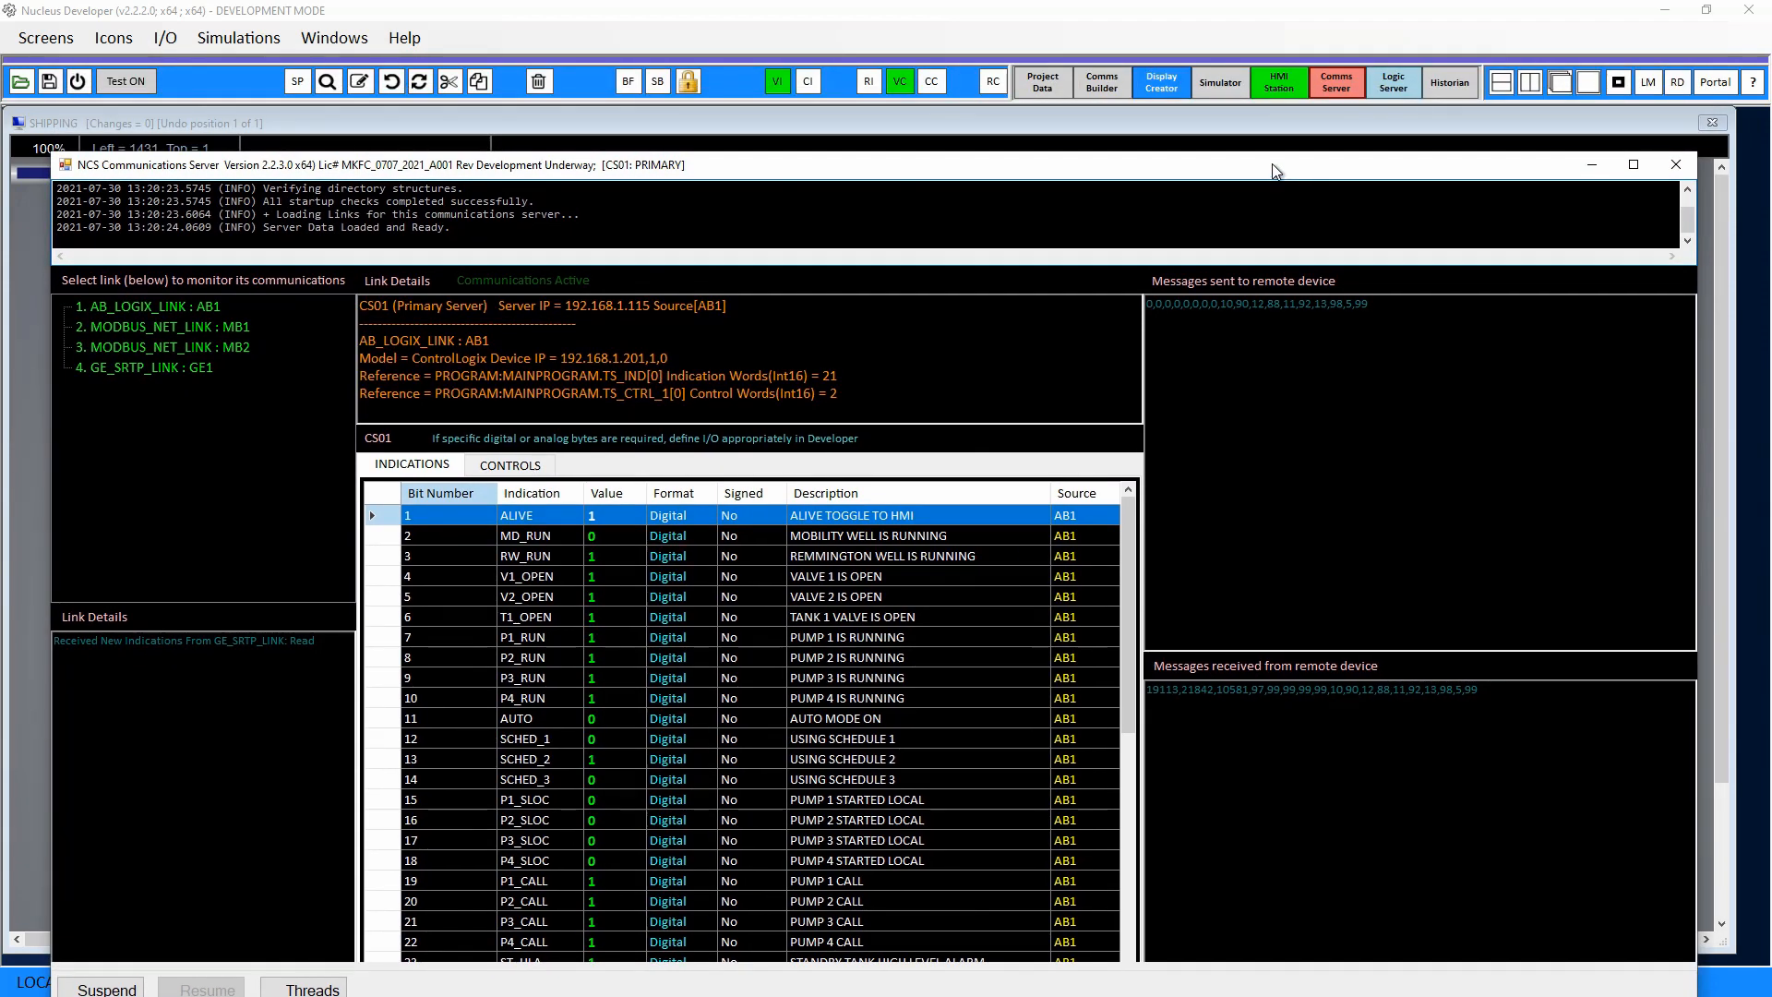
{"action": "left_click", "coordinate": [1278, 84]}
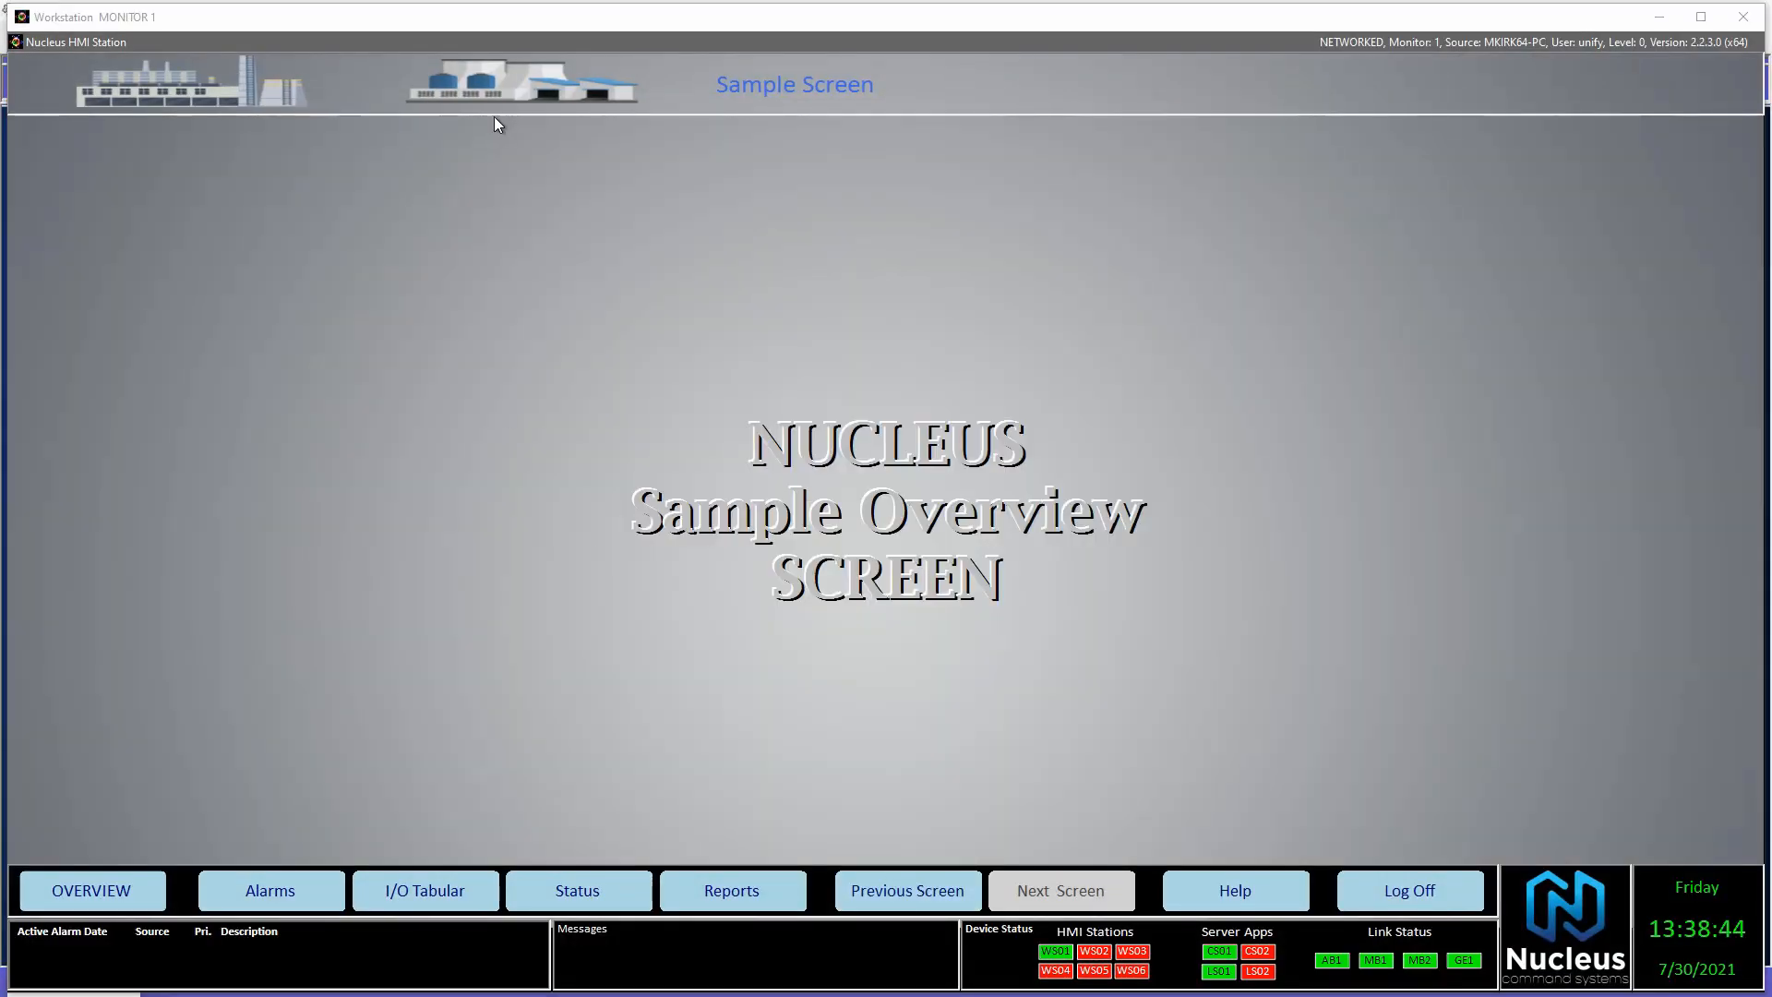
{"action": "left_click", "coordinate": [508, 86]}
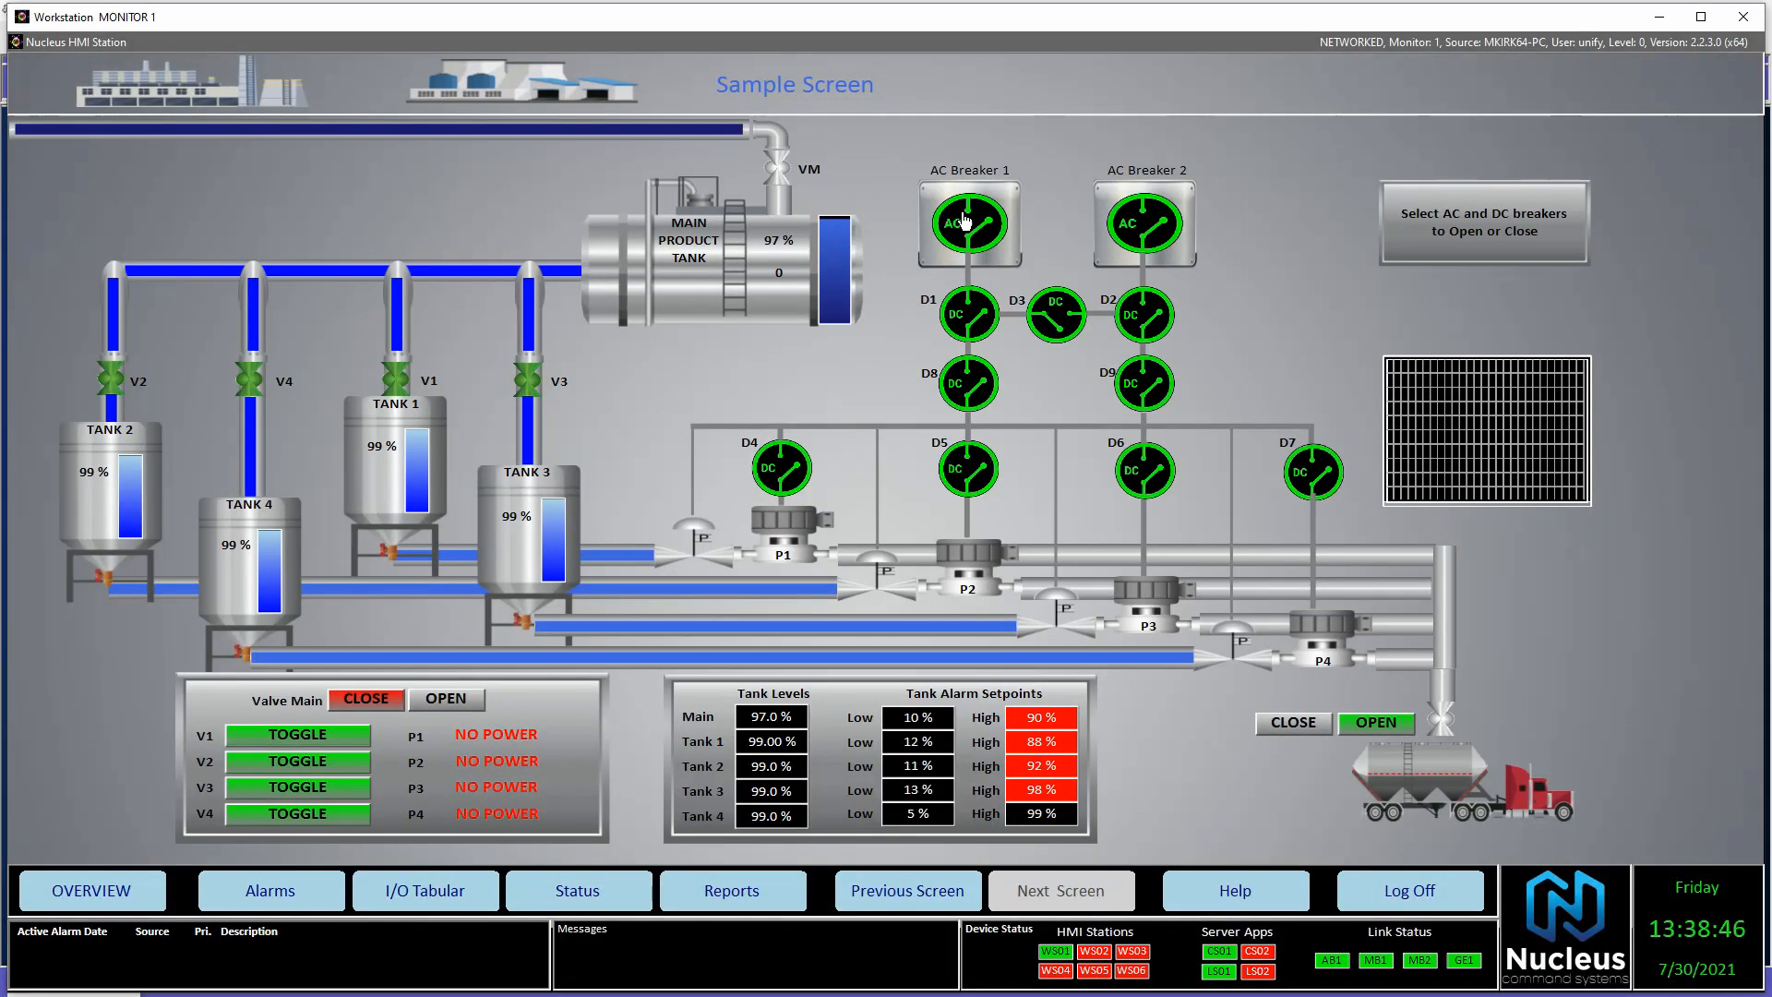
Close AC Breaker 1, DC Breaker 1 and DC Breaker 8 to feed power to the bus
{"action": "left_click", "coordinate": [964, 220]}
{"action": "left_click", "coordinate": [1030, 283]}
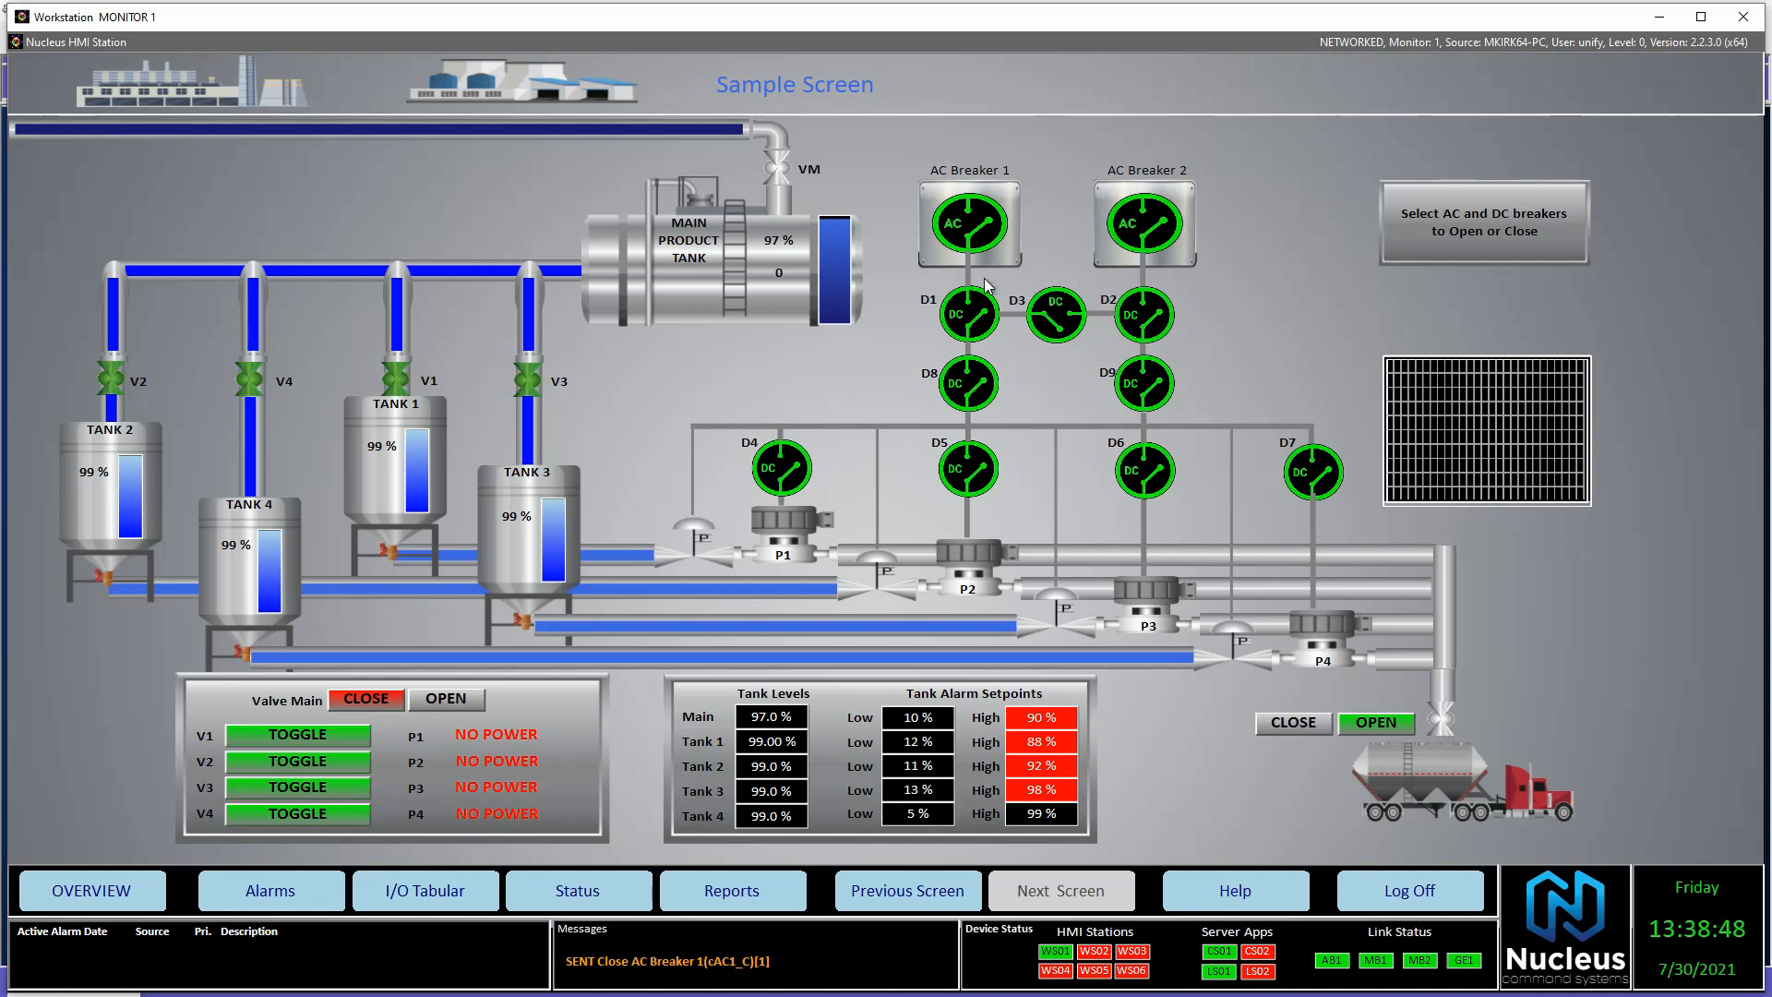
{"action": "left_click", "coordinate": [969, 318]}
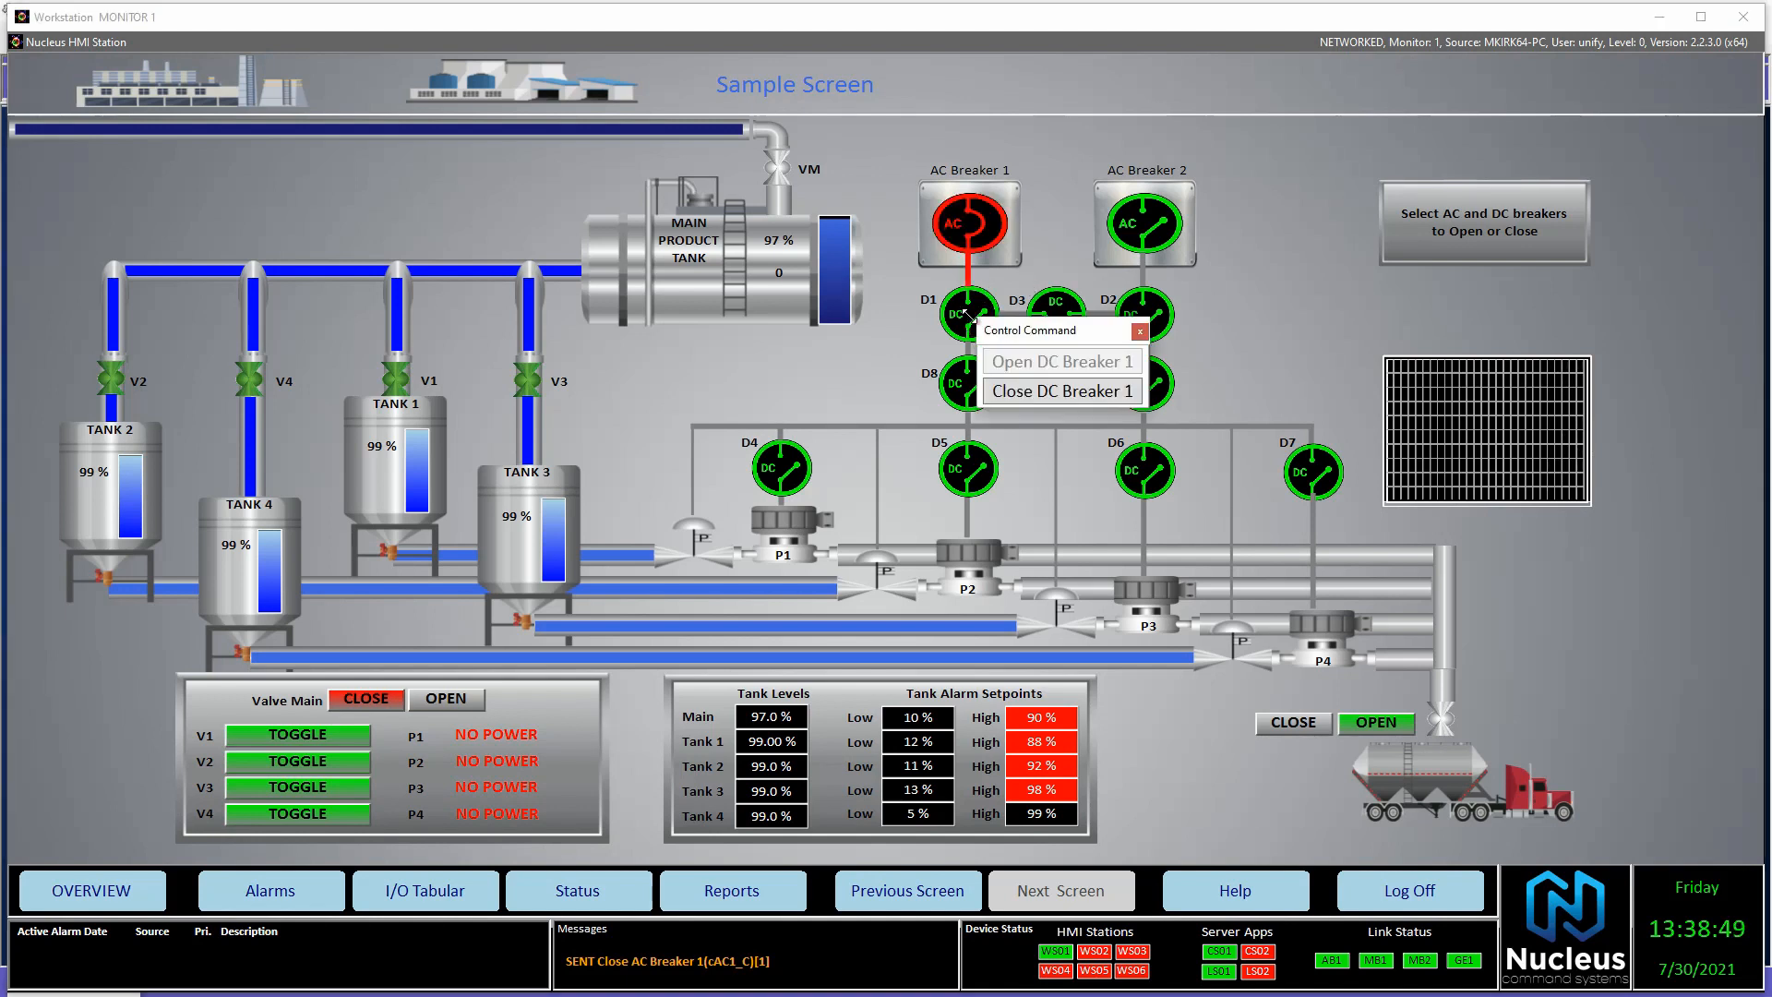
{"action": "left_click", "coordinate": [1020, 393]}
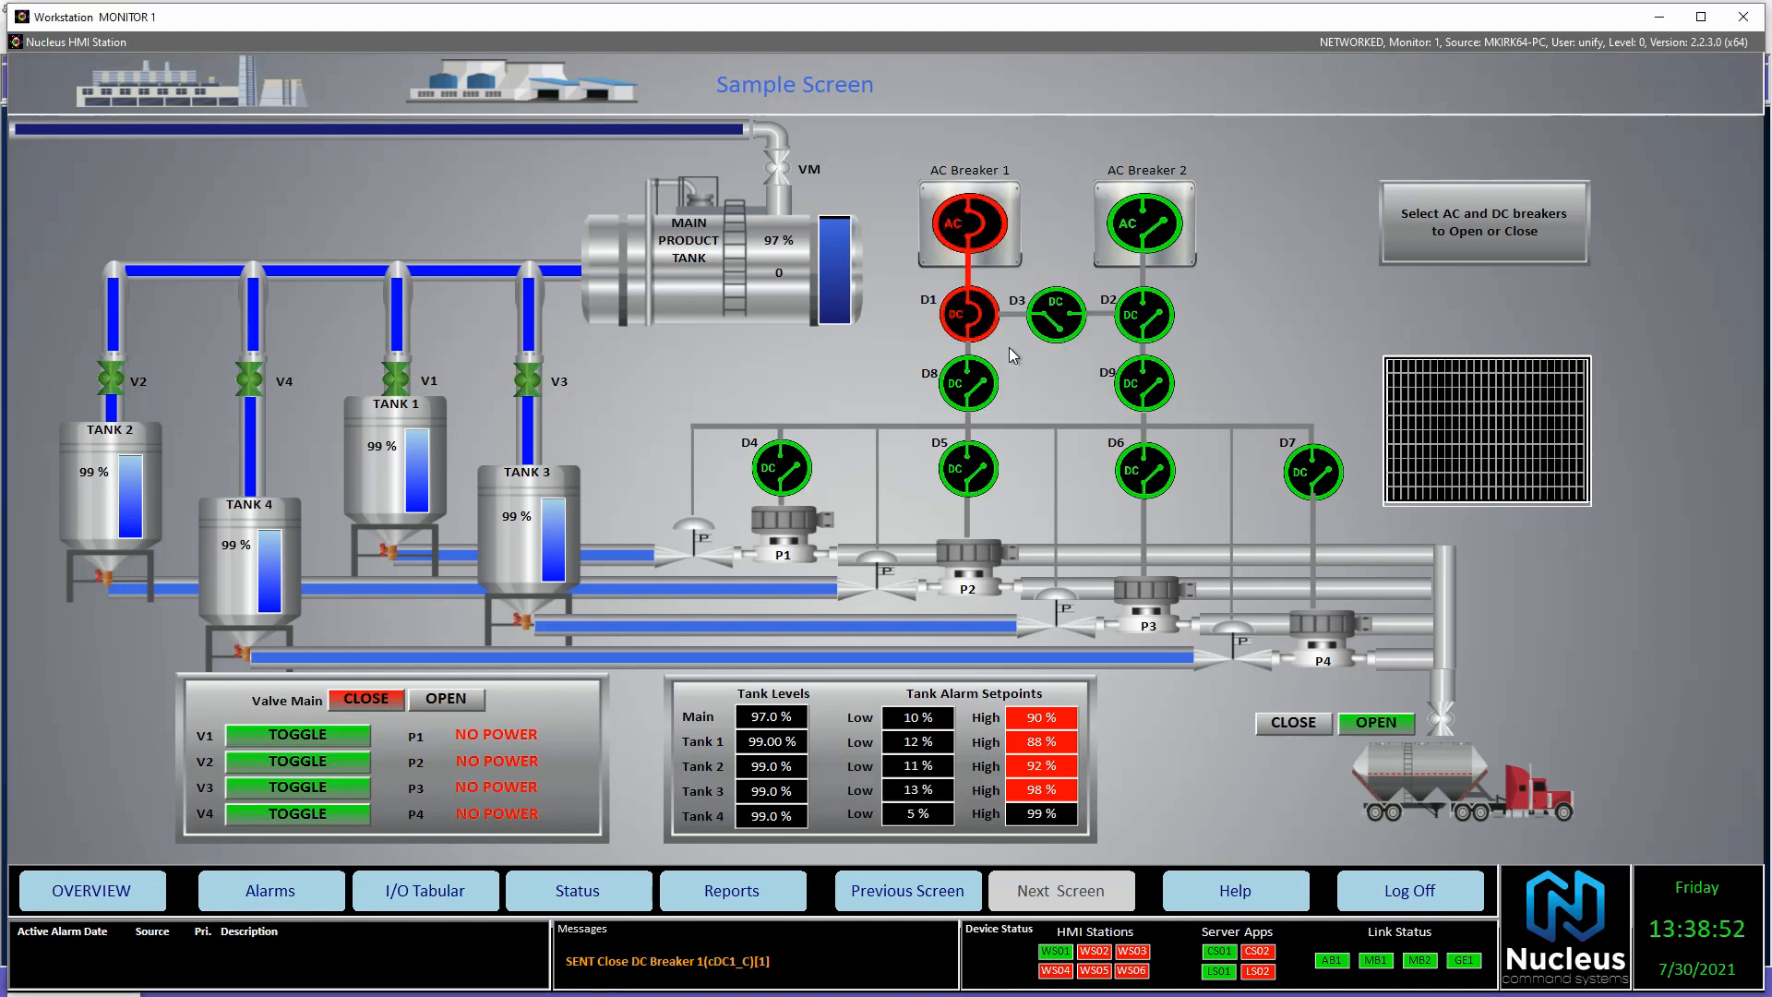
{"action": "left_click", "coordinate": [968, 385]}
{"action": "left_click", "coordinate": [1009, 466]}
Close DC Breaker 5 and DC Breaker 4 to power pumps P2 and P1
{"action": "left_click", "coordinate": [968, 471]}
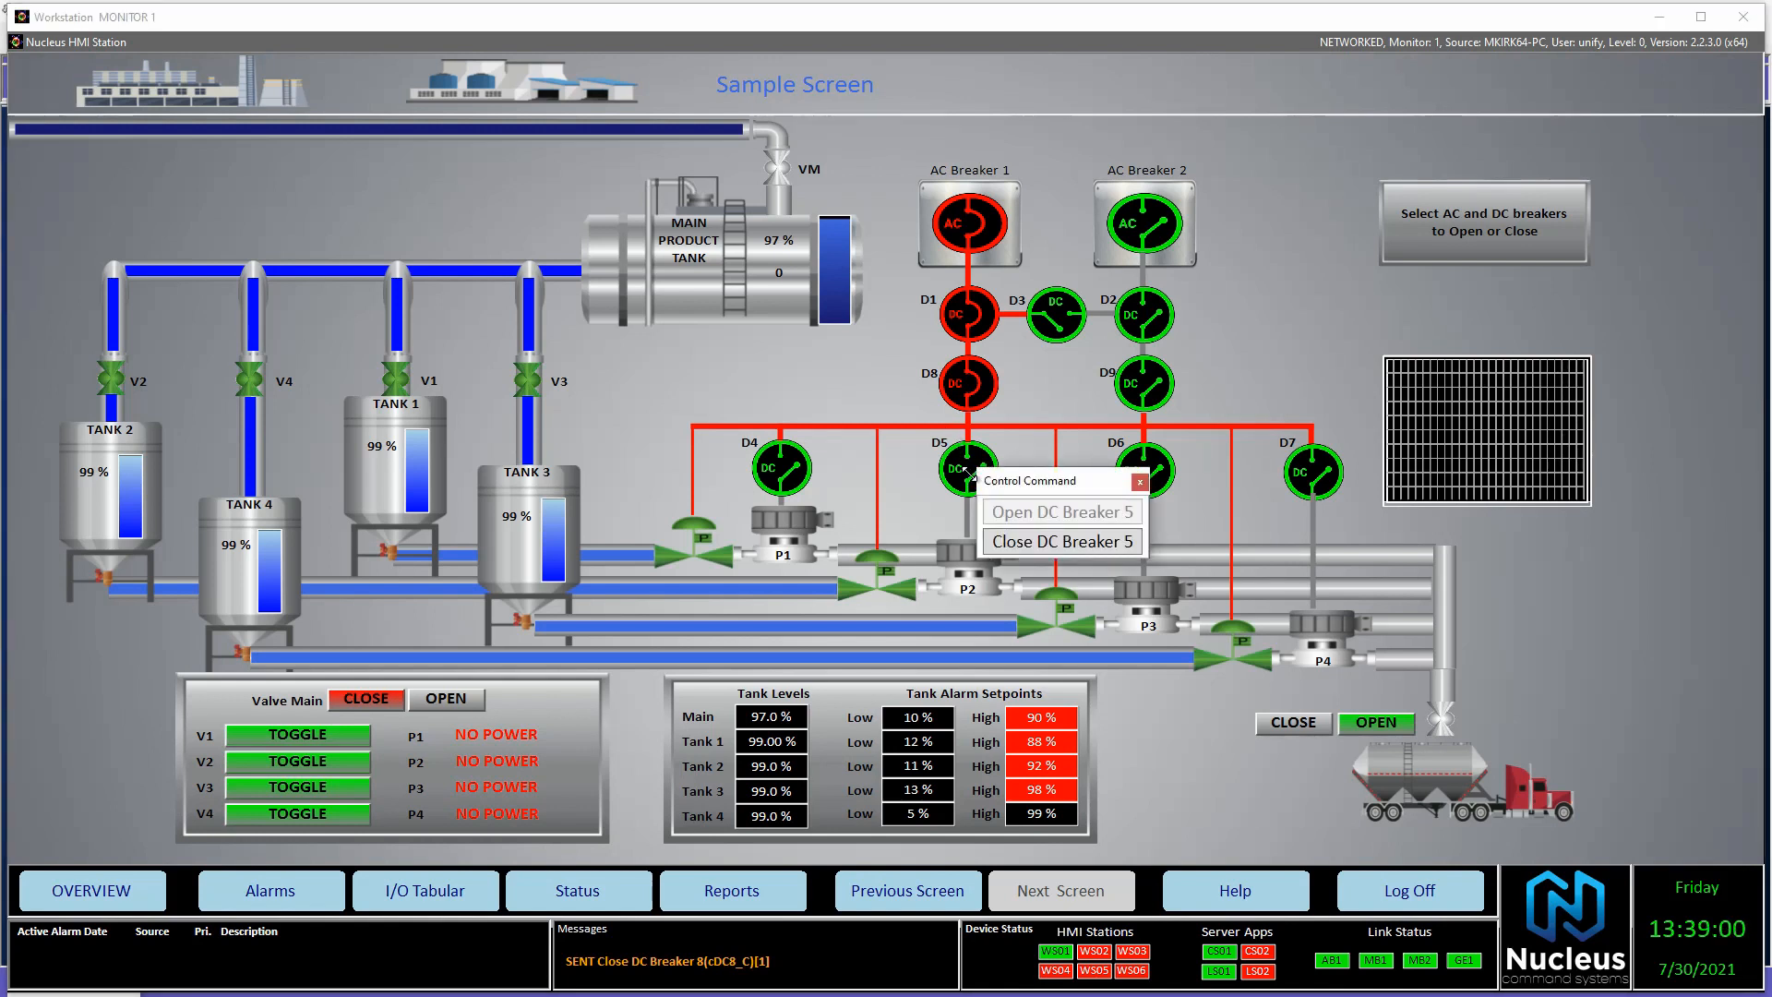
{"action": "left_click", "coordinate": [1014, 543]}
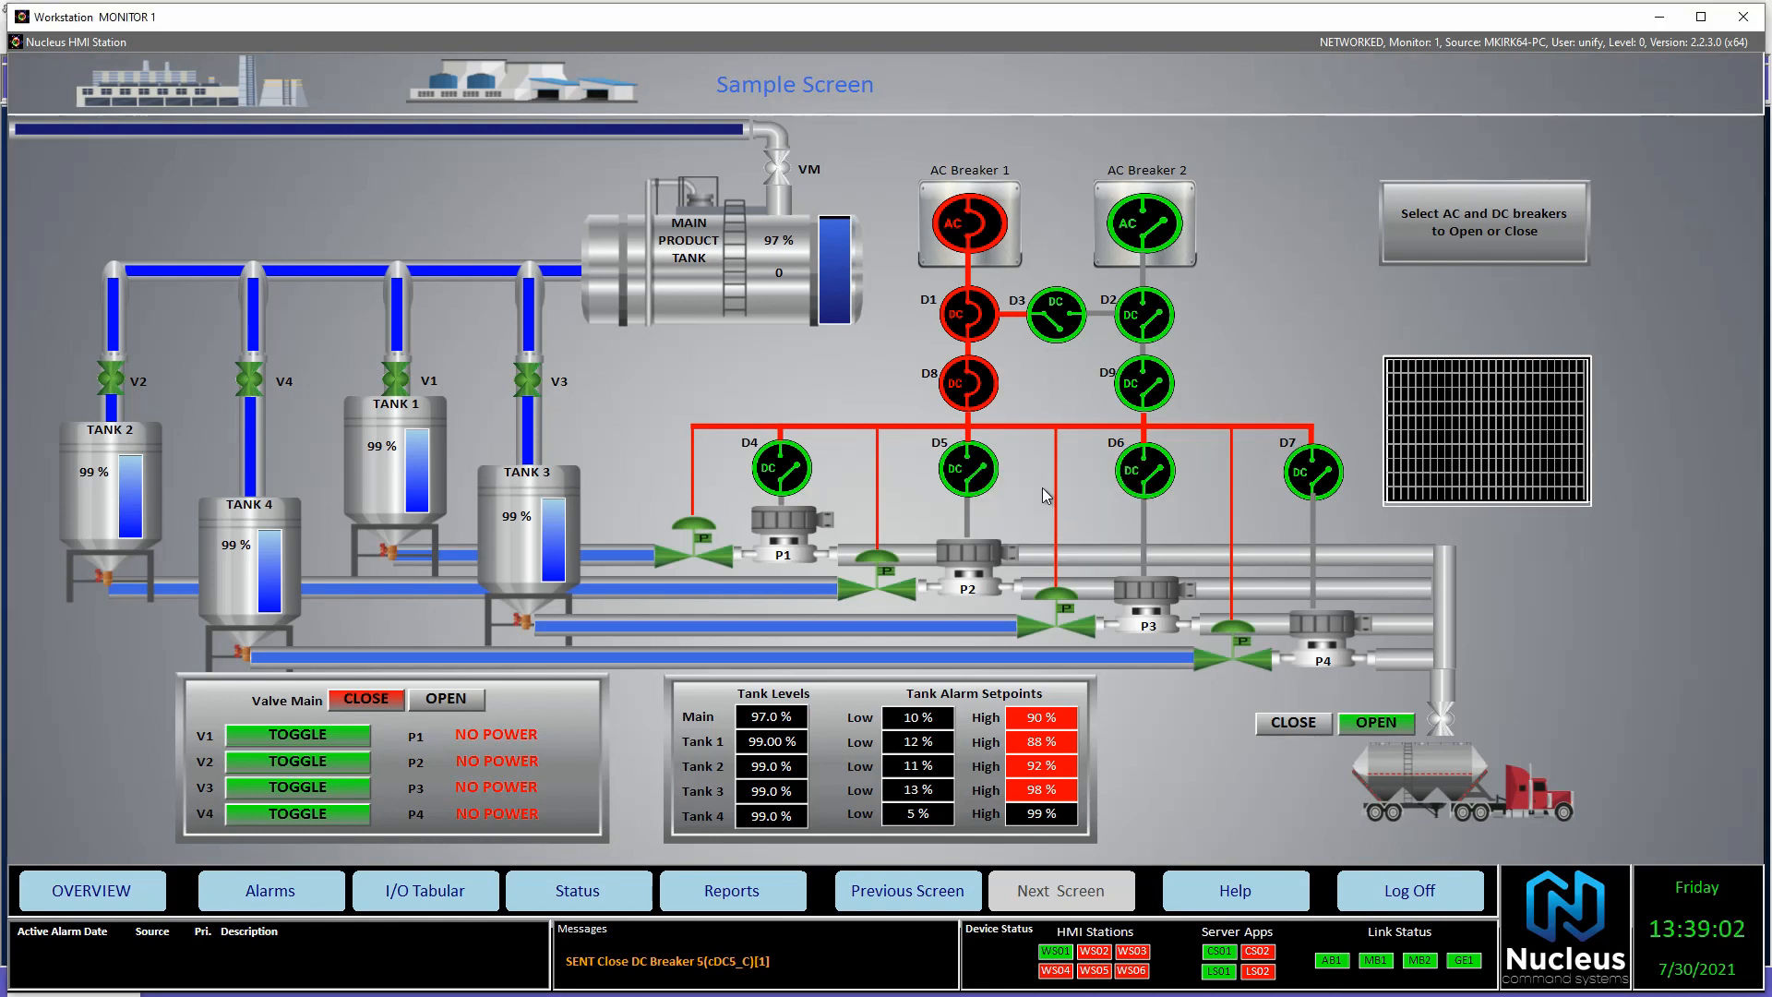
{"action": "left_click", "coordinate": [779, 465]}
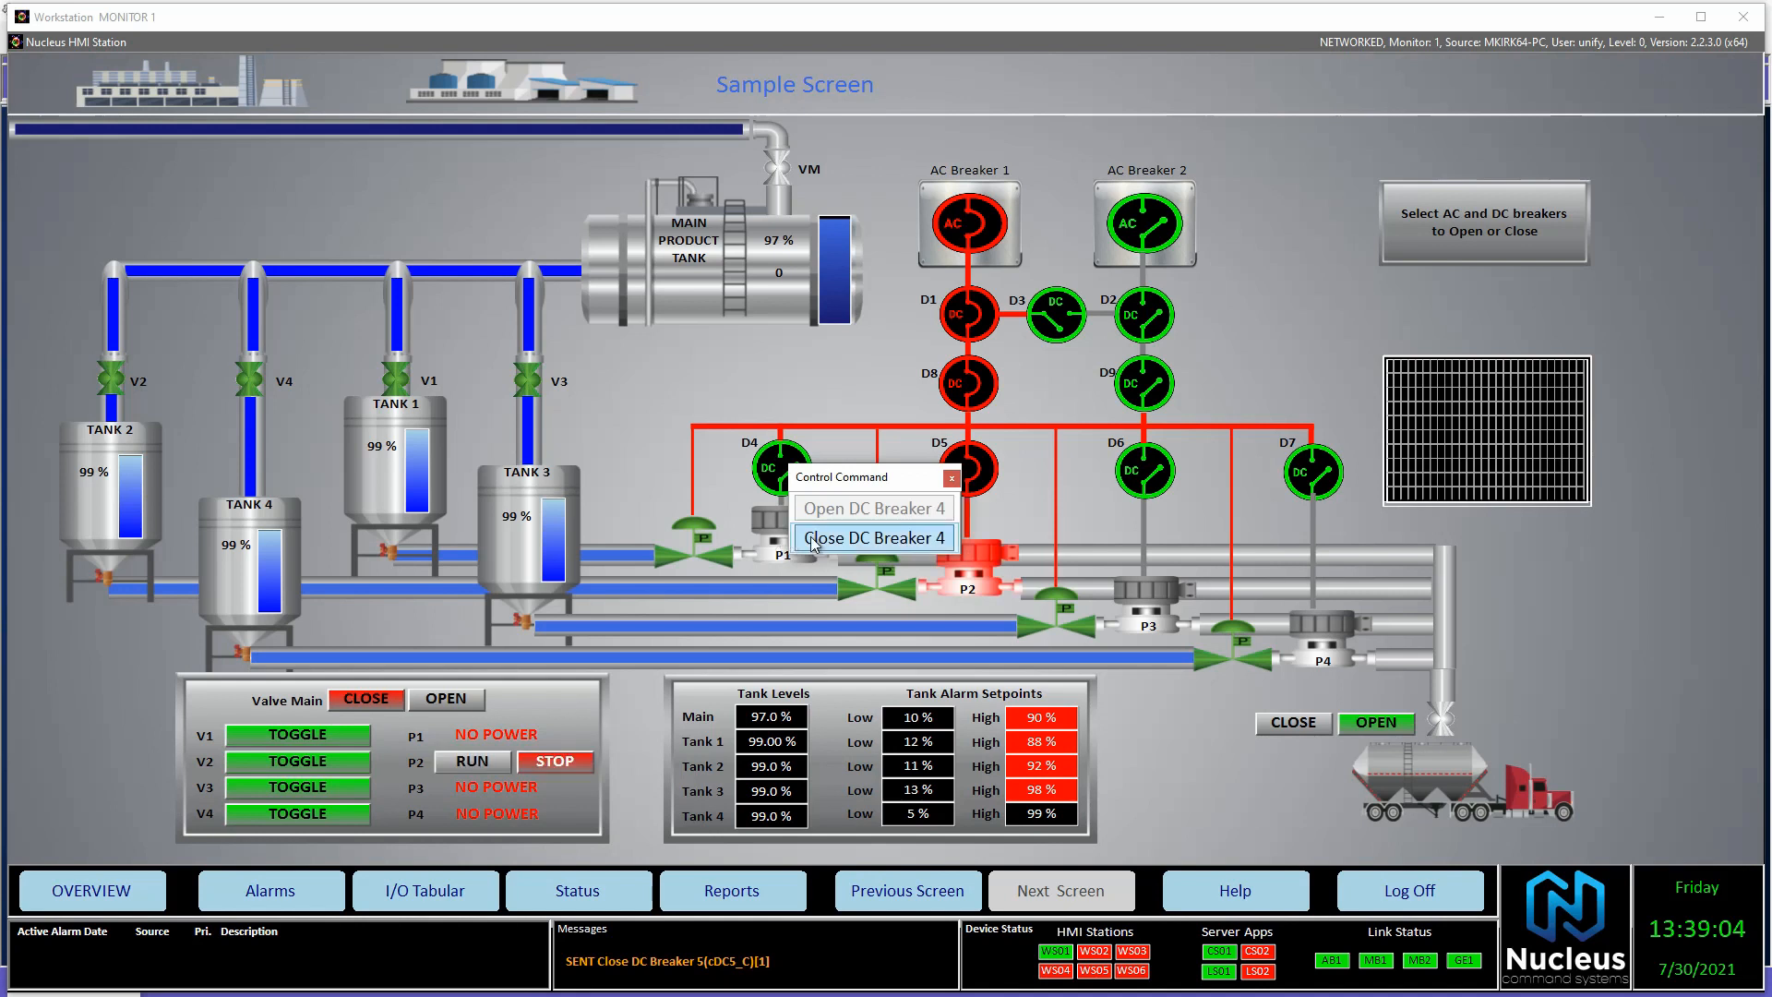
{"action": "left_click", "coordinate": [811, 537]}
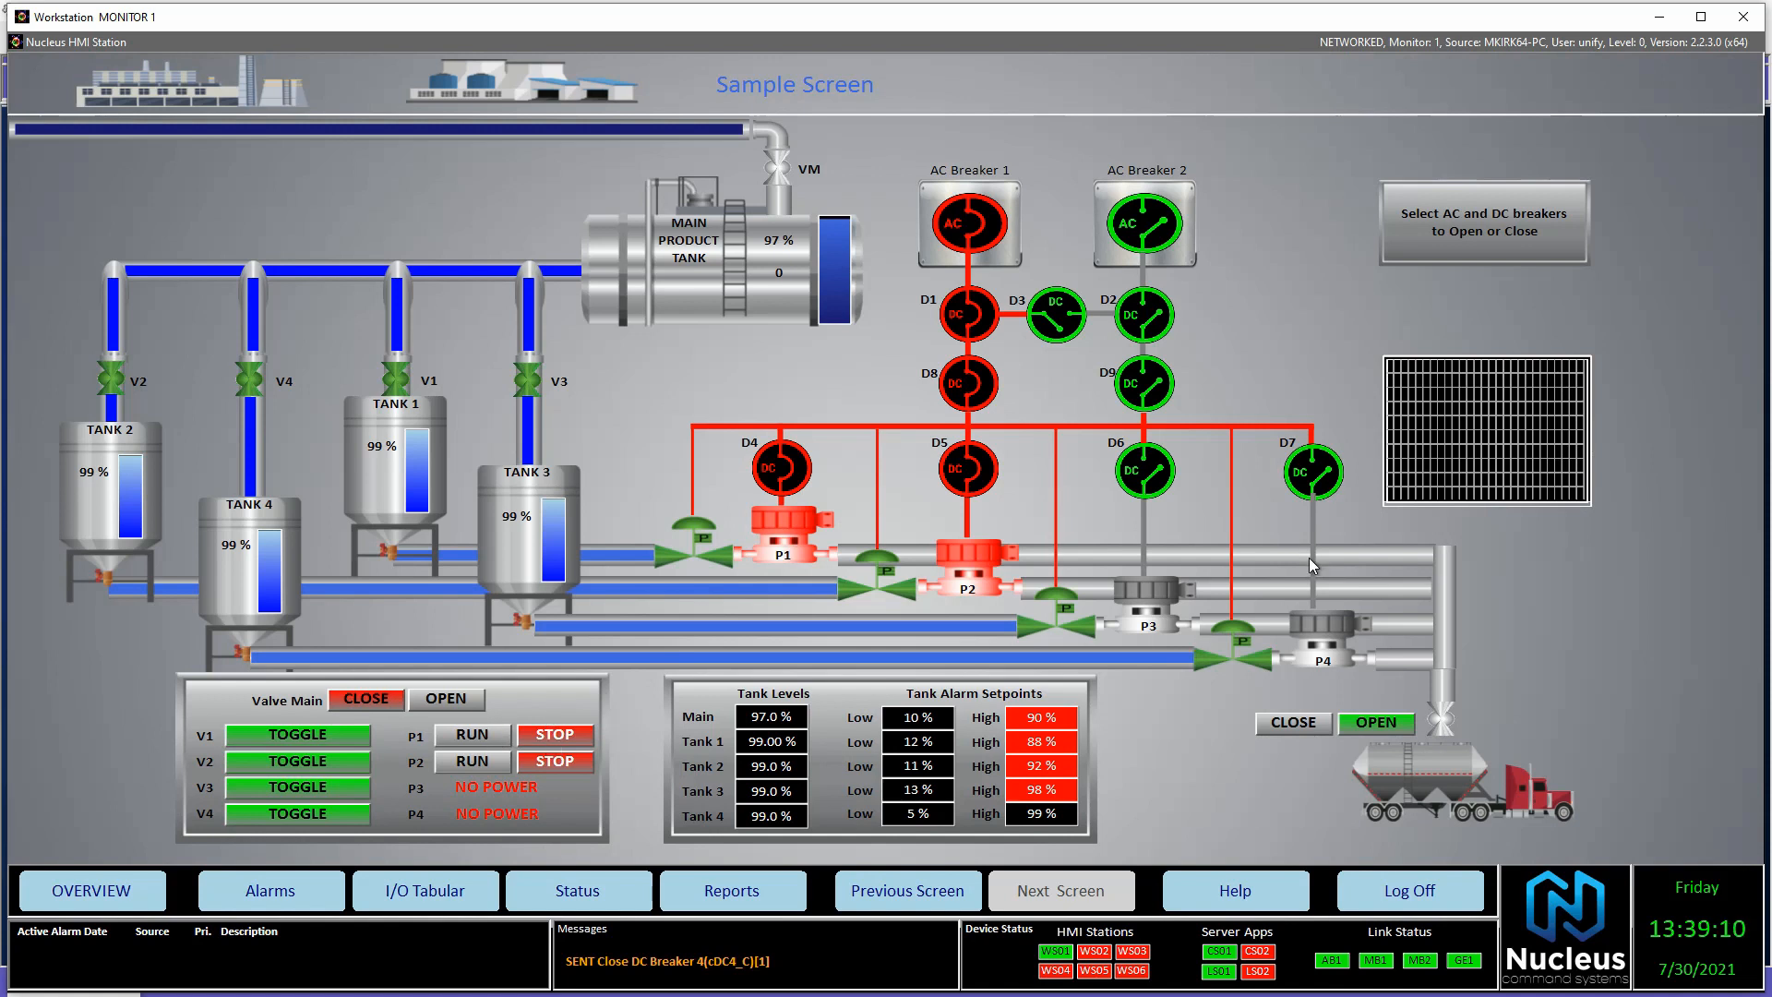
Open AC Breaker 1 and close AC Breaker 2 to switch the AC supply
{"action": "left_click", "coordinate": [967, 223]}
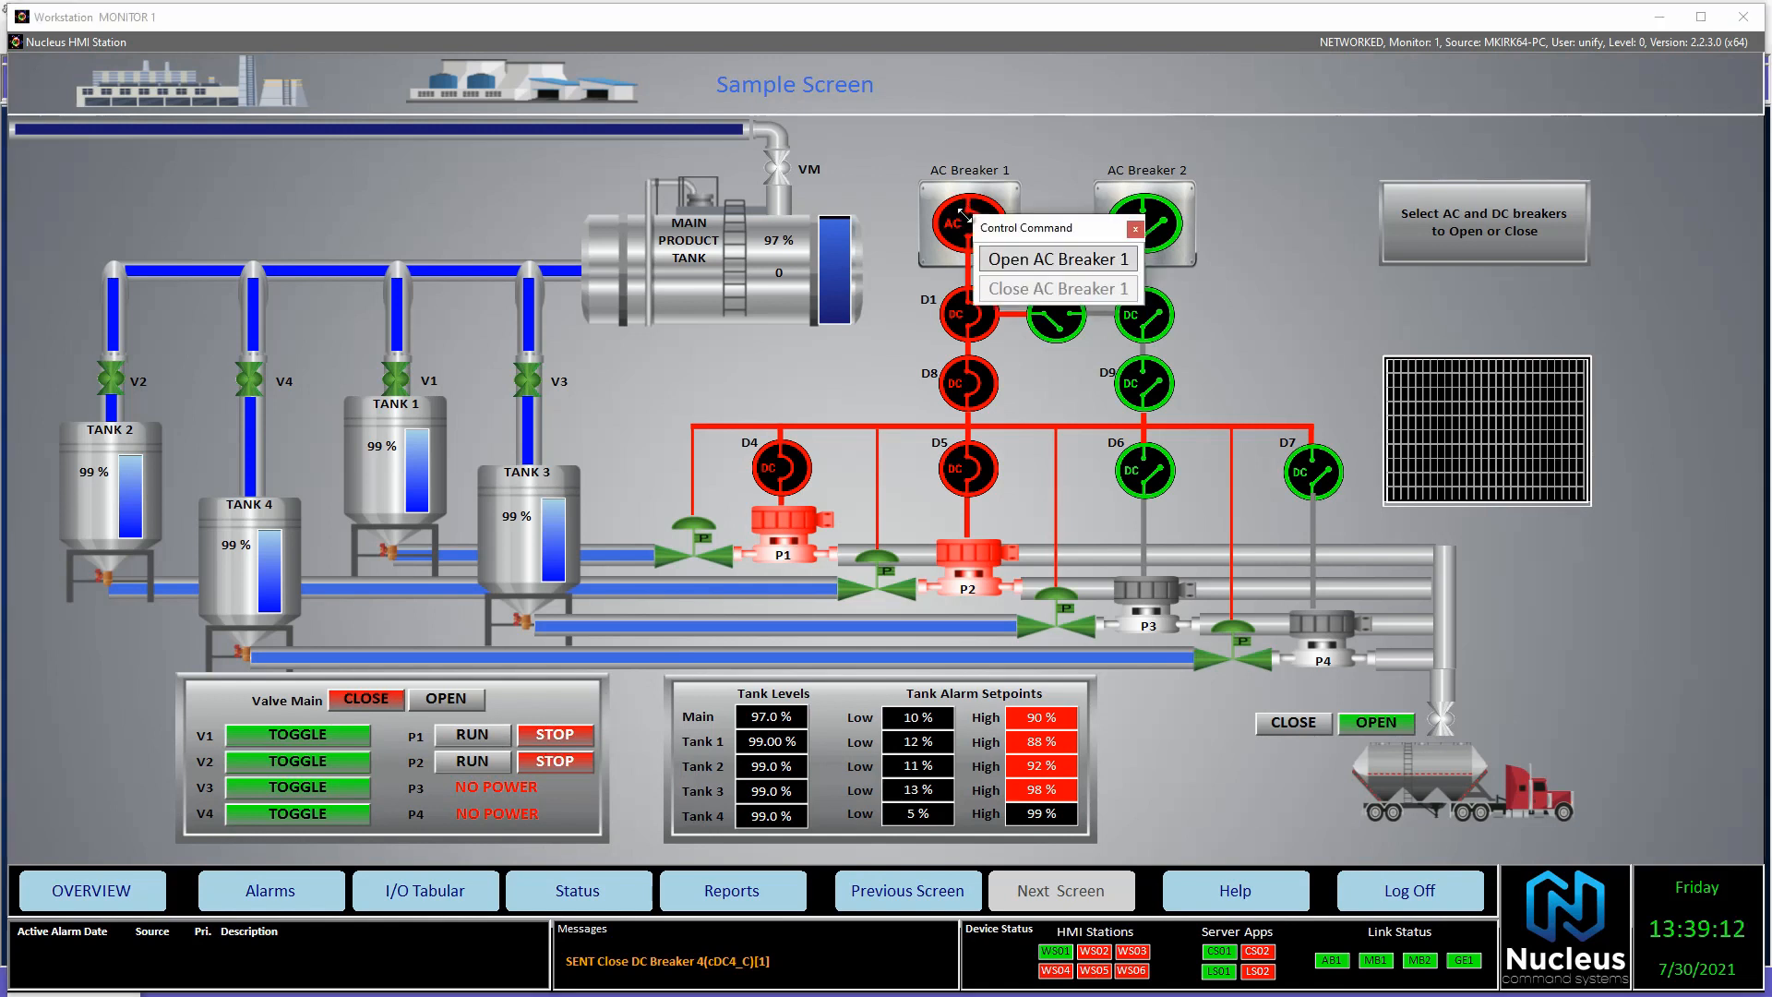
{"action": "left_click", "coordinate": [1038, 260]}
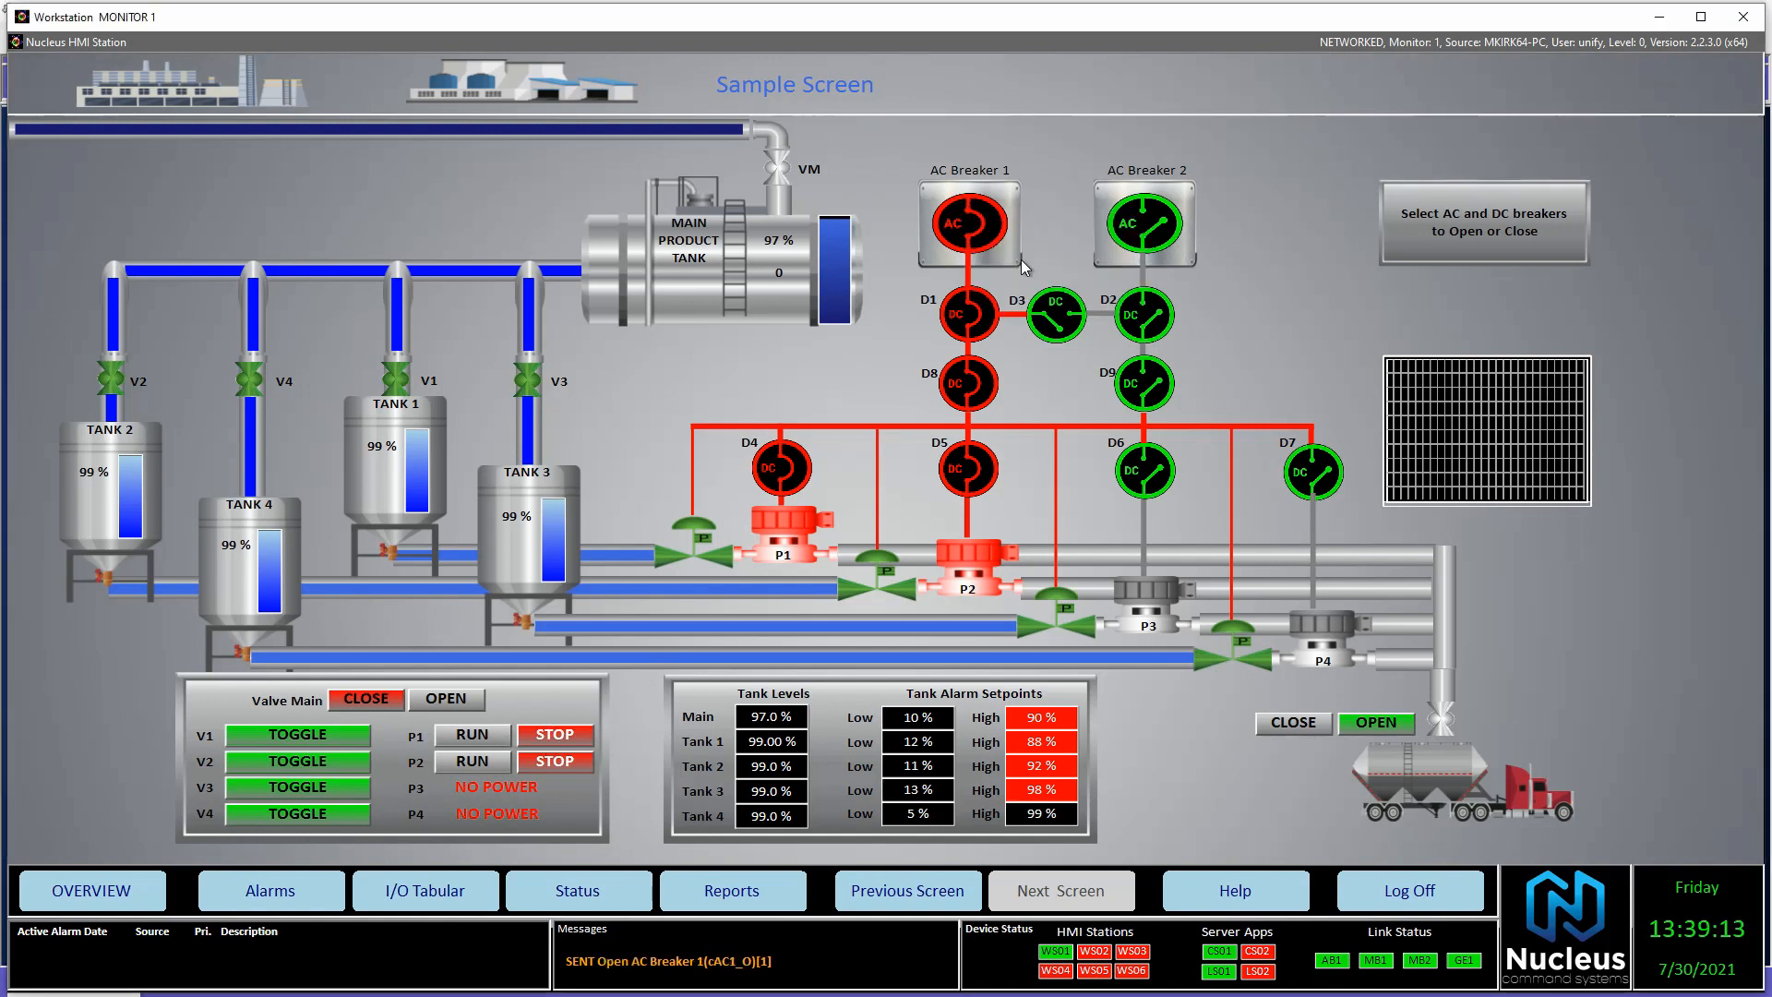
{"action": "left_click", "coordinate": [1154, 228]}
{"action": "left_click", "coordinate": [1248, 301]}
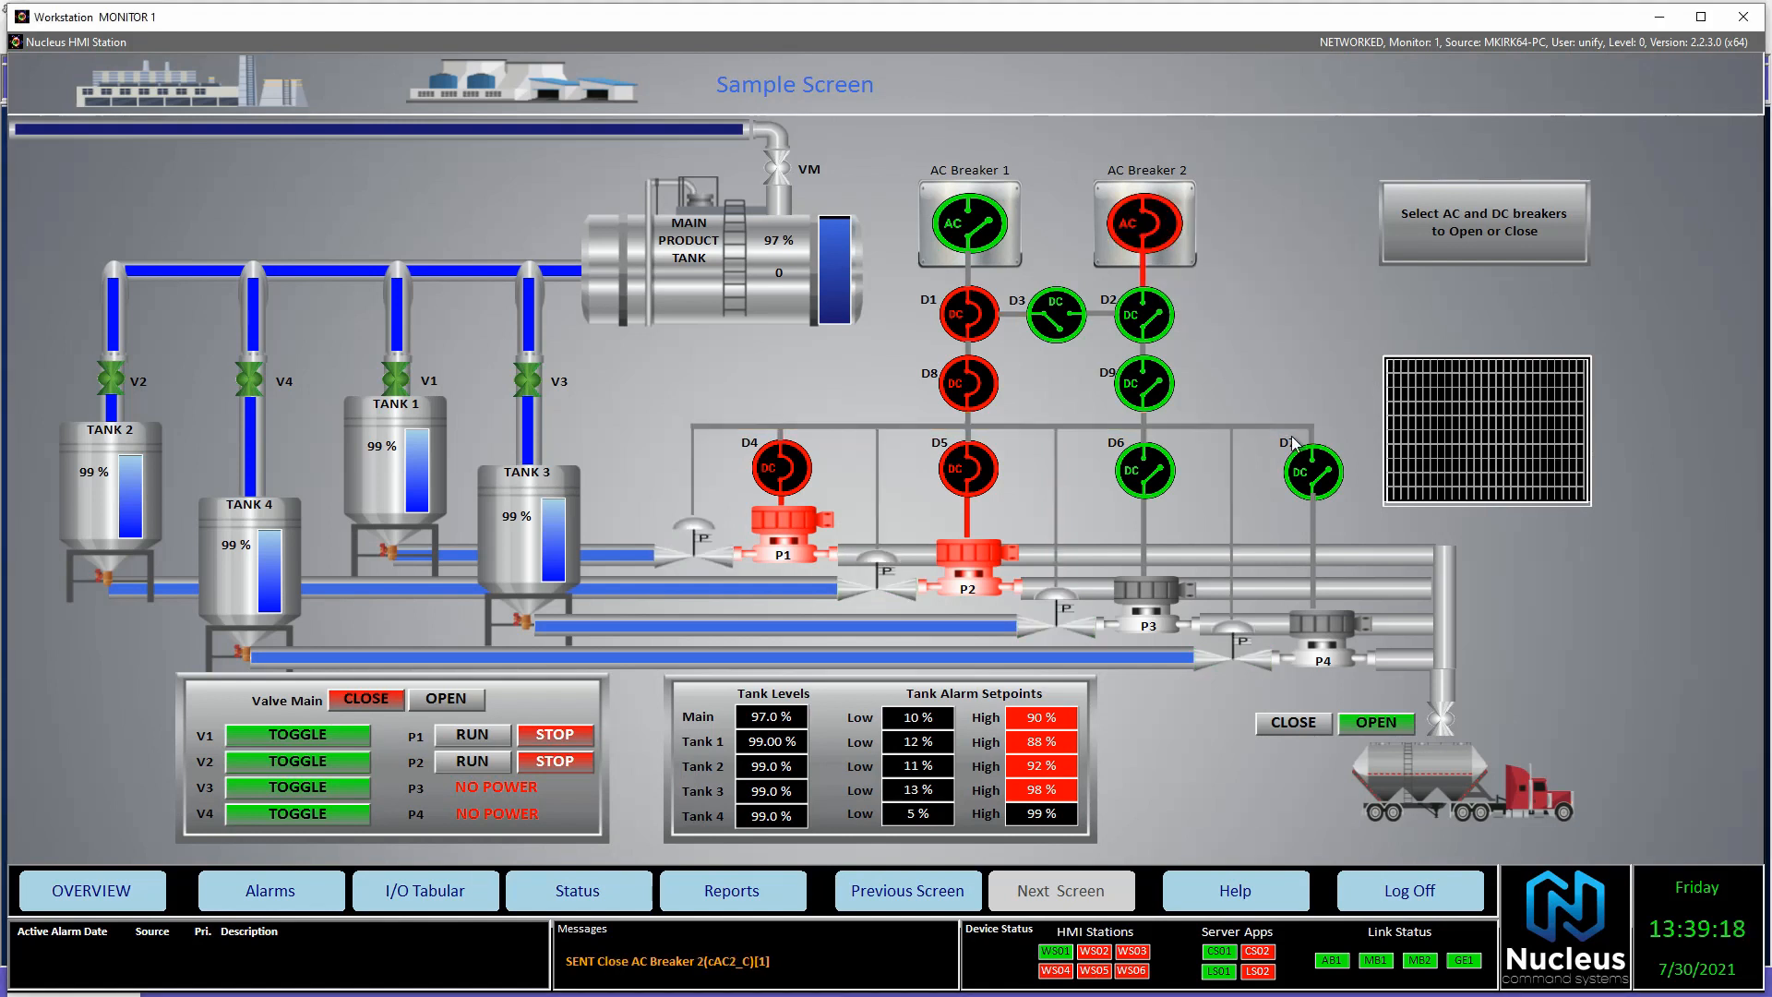
Close DC Breaker 2 and DC Breaker 3 to route power from AC Breaker 2 to the bus
{"action": "left_click", "coordinate": [1146, 320]}
{"action": "left_click", "coordinate": [1237, 387]}
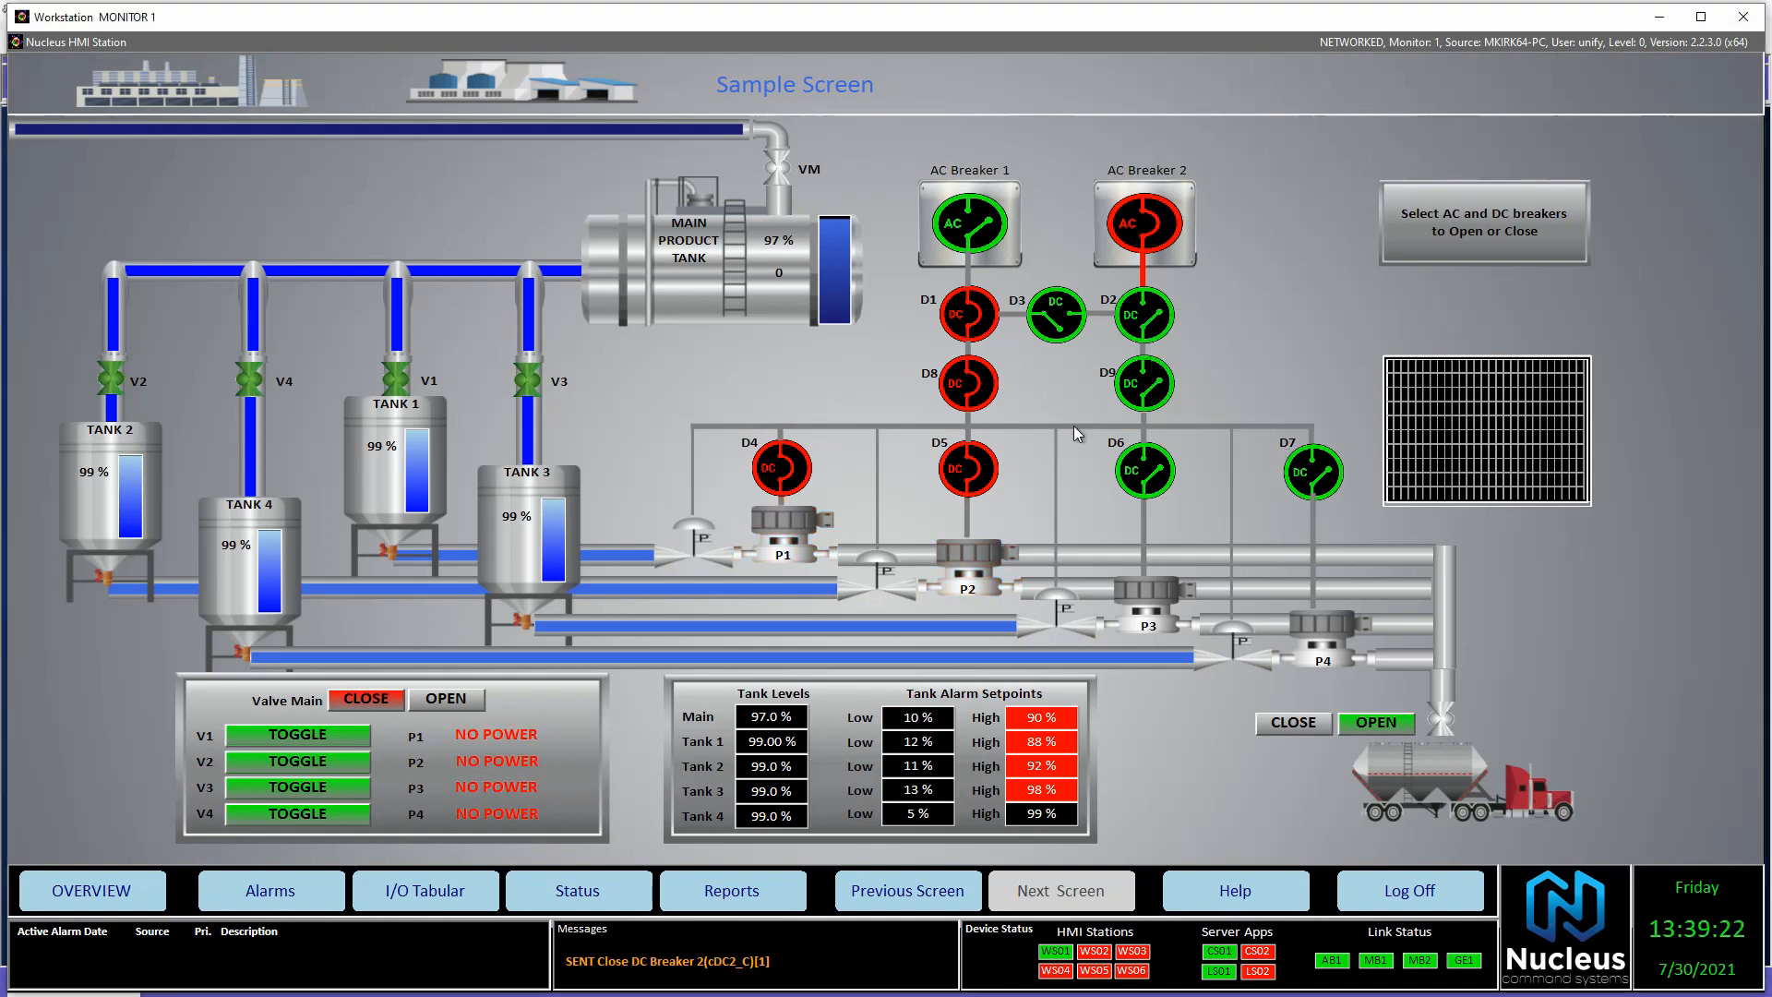
{"action": "left_click", "coordinate": [1053, 314]}
{"action": "left_click", "coordinate": [1116, 384]}
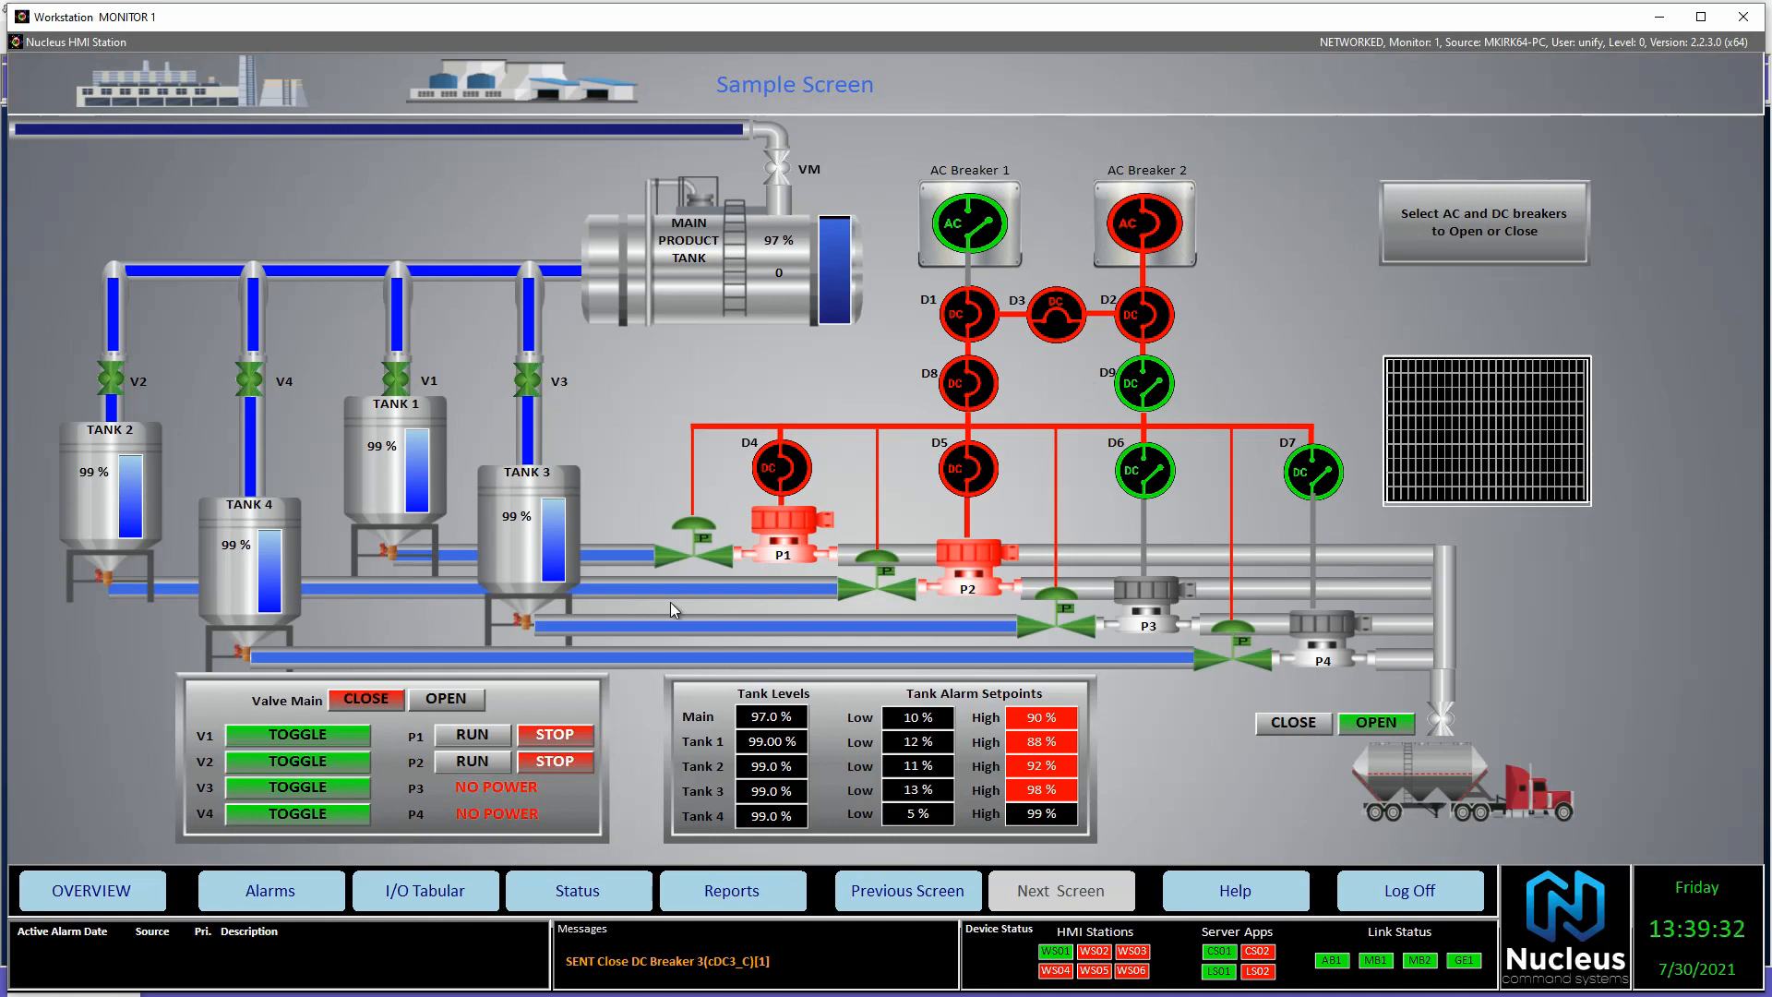
Filter the I/O tabular list to the CALCULATED source type, examine the power indications, and return to the previous screen
{"action": "left_click", "coordinate": [423, 892]}
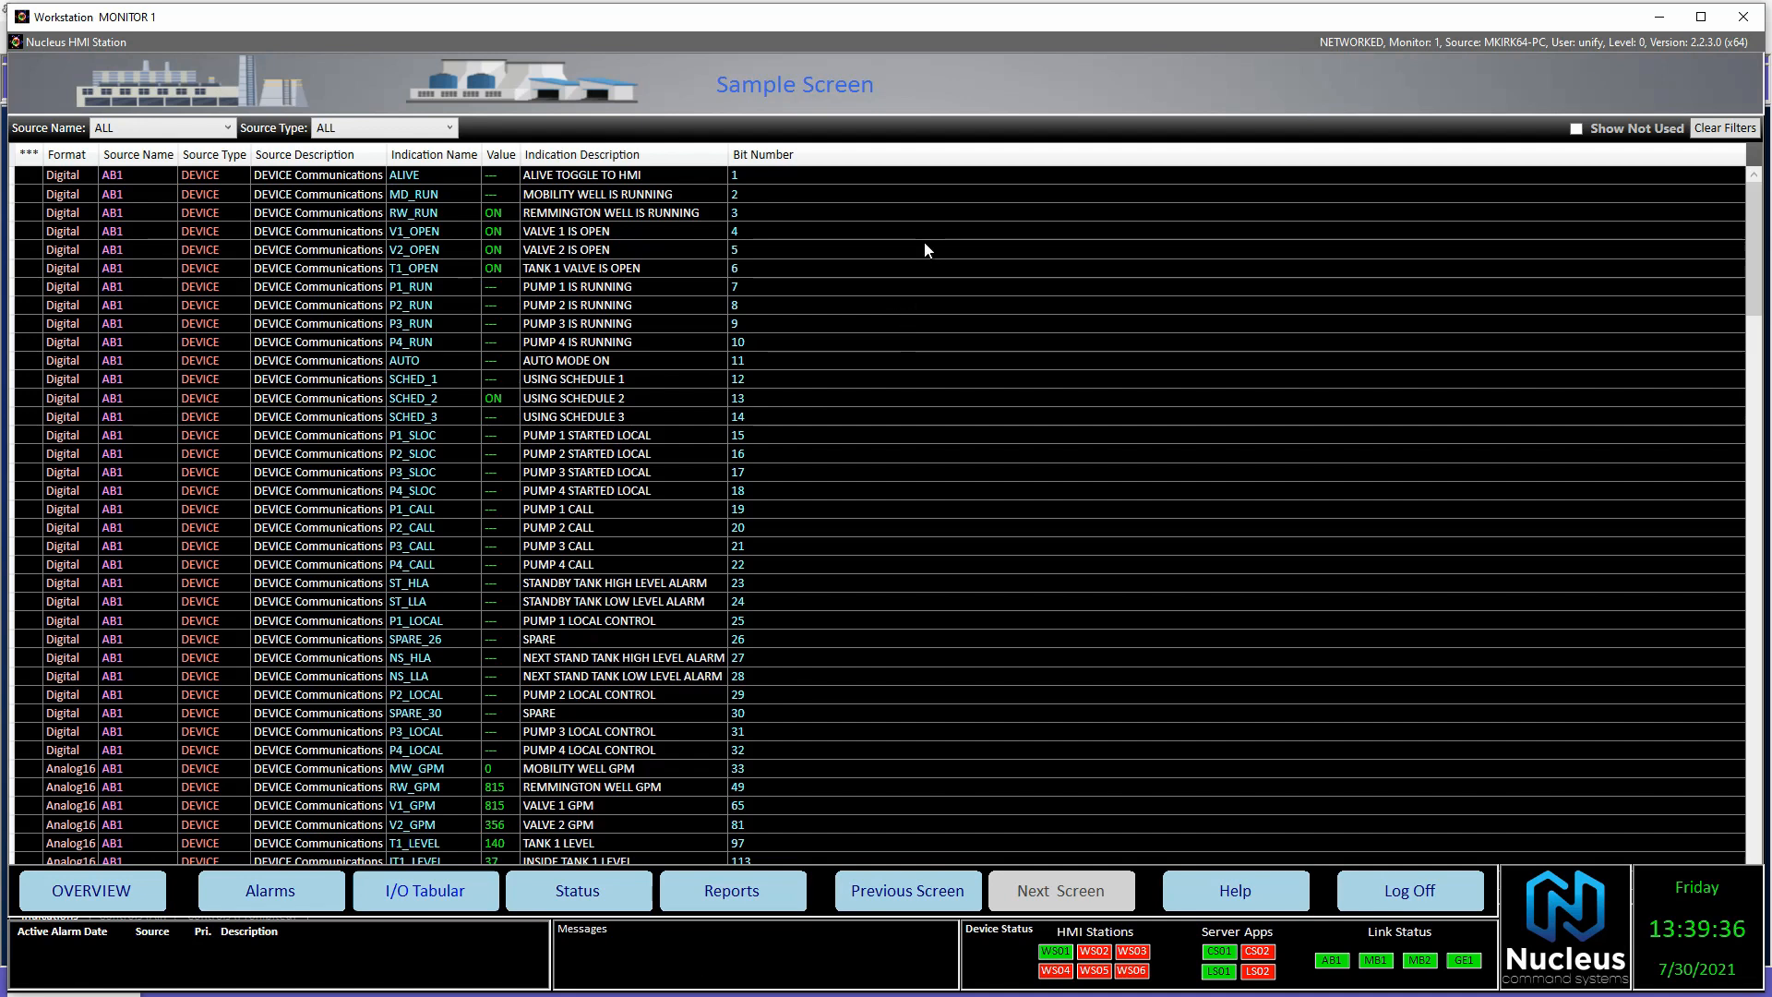
{"action": "left_click", "coordinate": [449, 128]}
{"action": "left_click", "coordinate": [397, 188]}
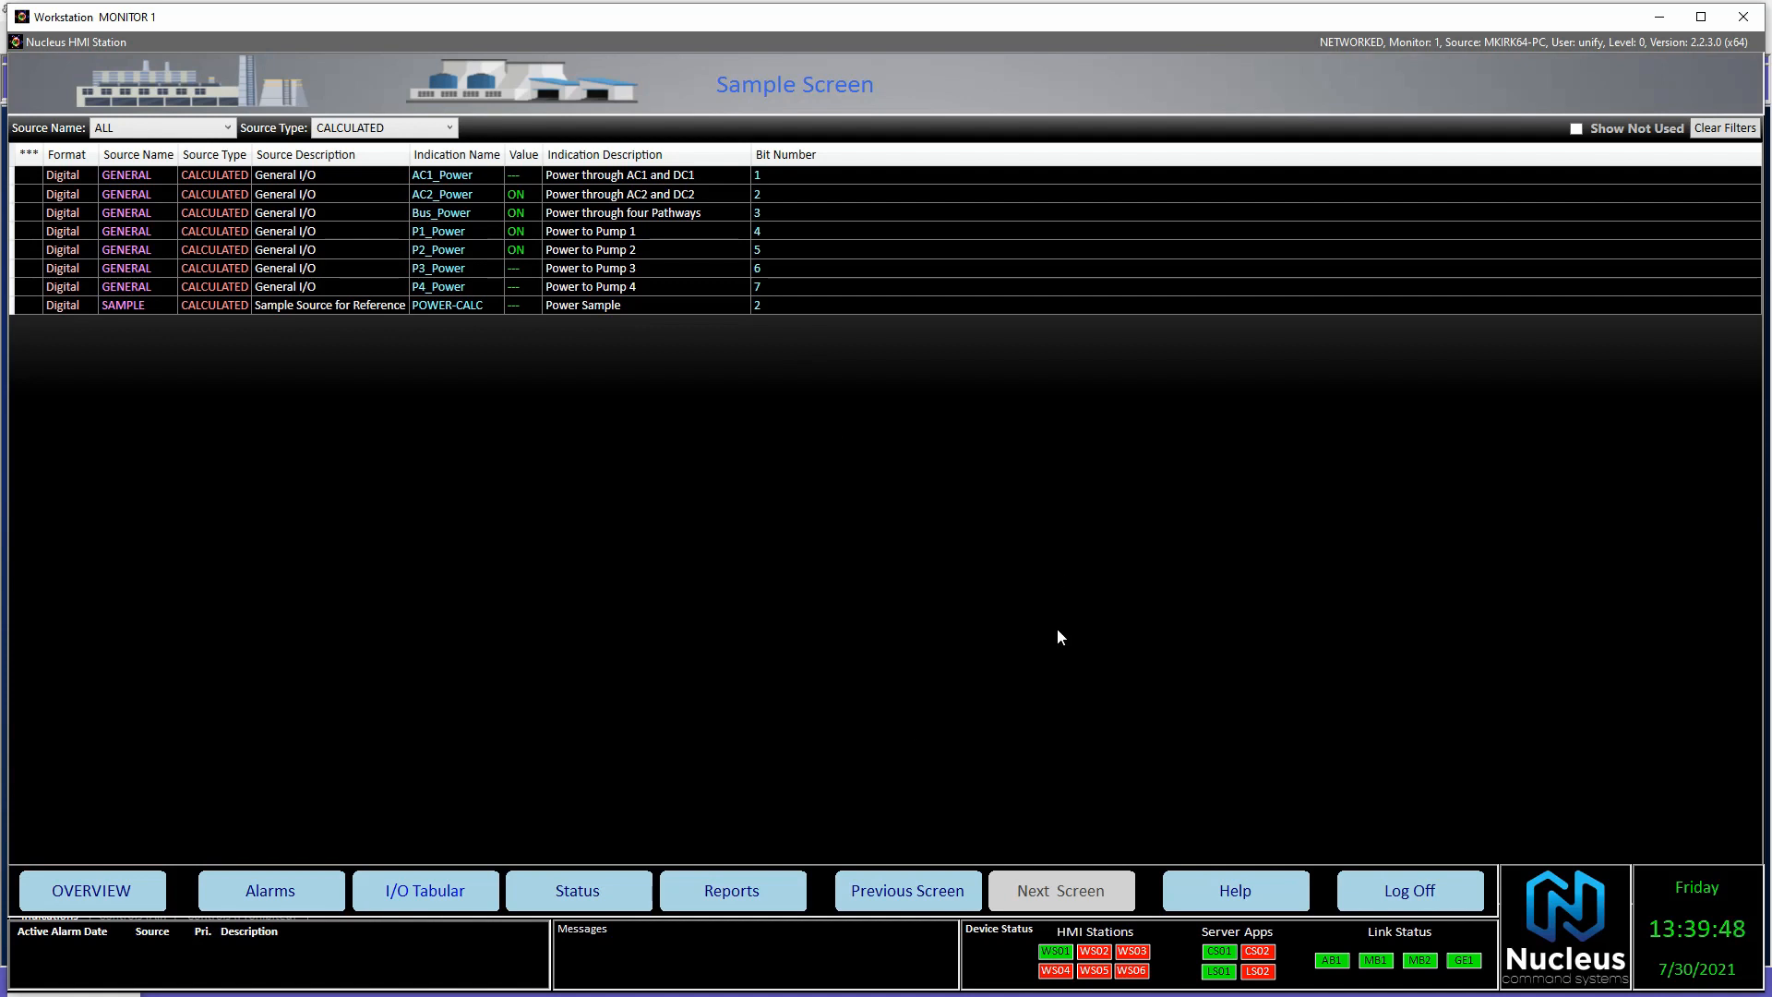
{"action": "left_click", "coordinate": [905, 889]}
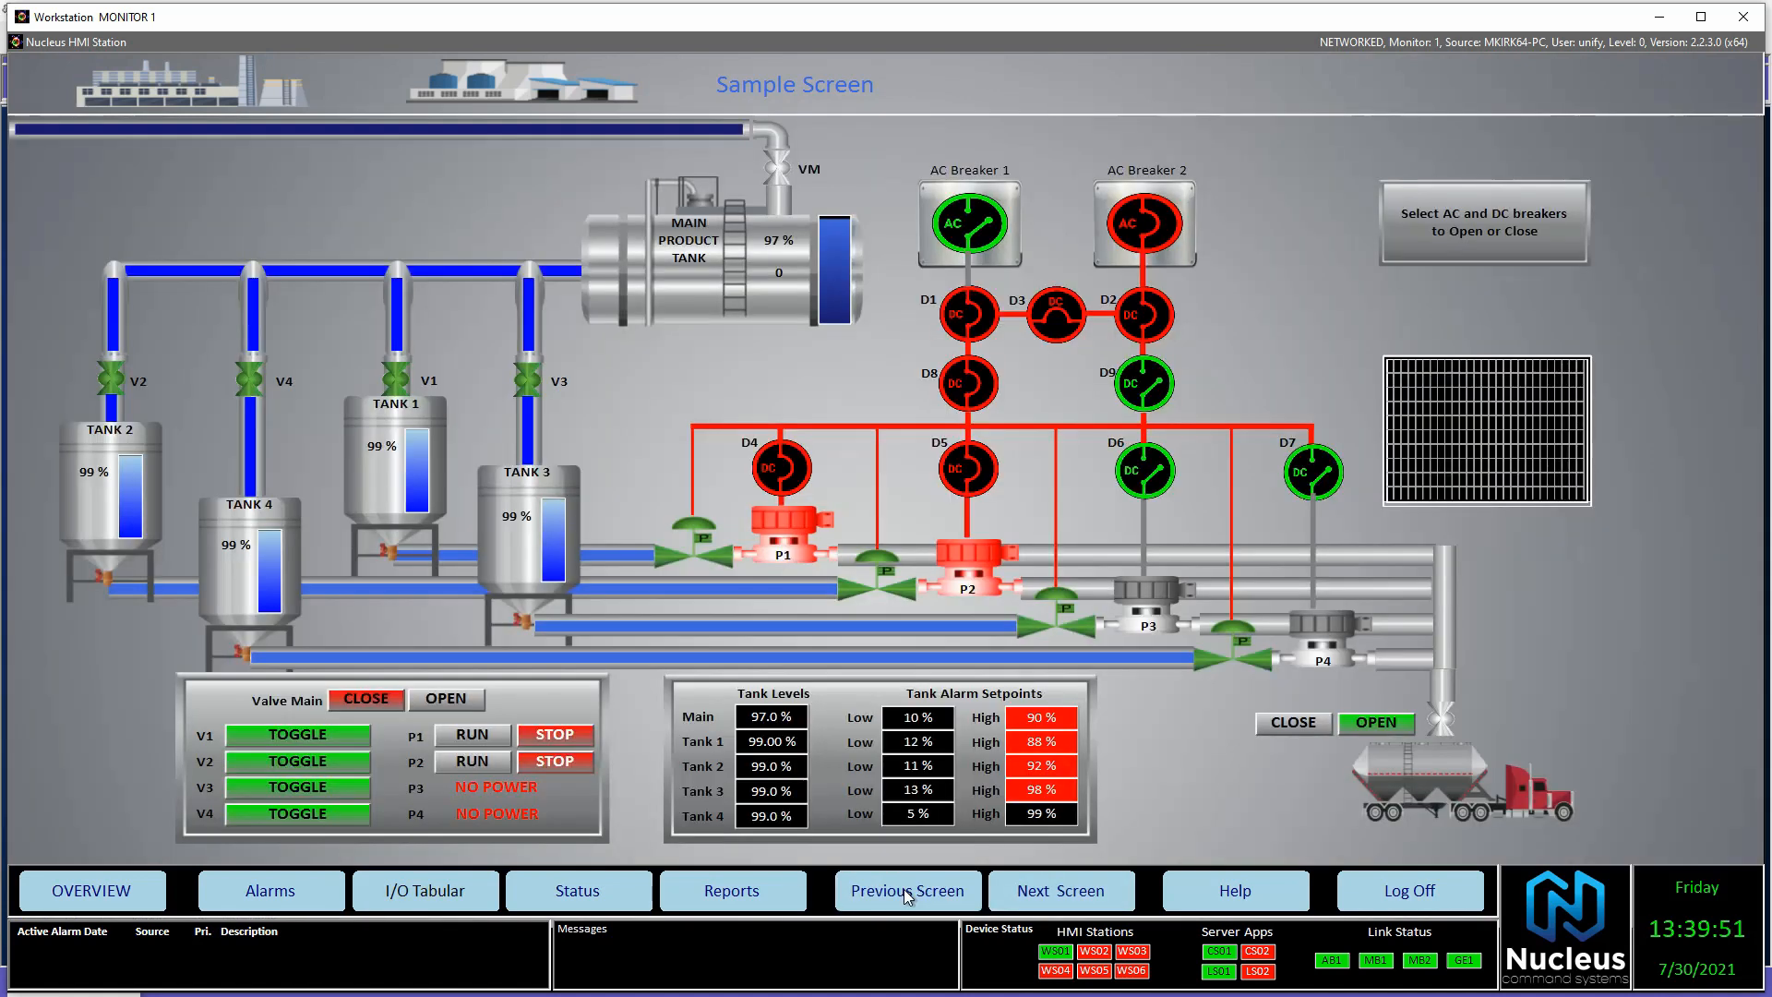